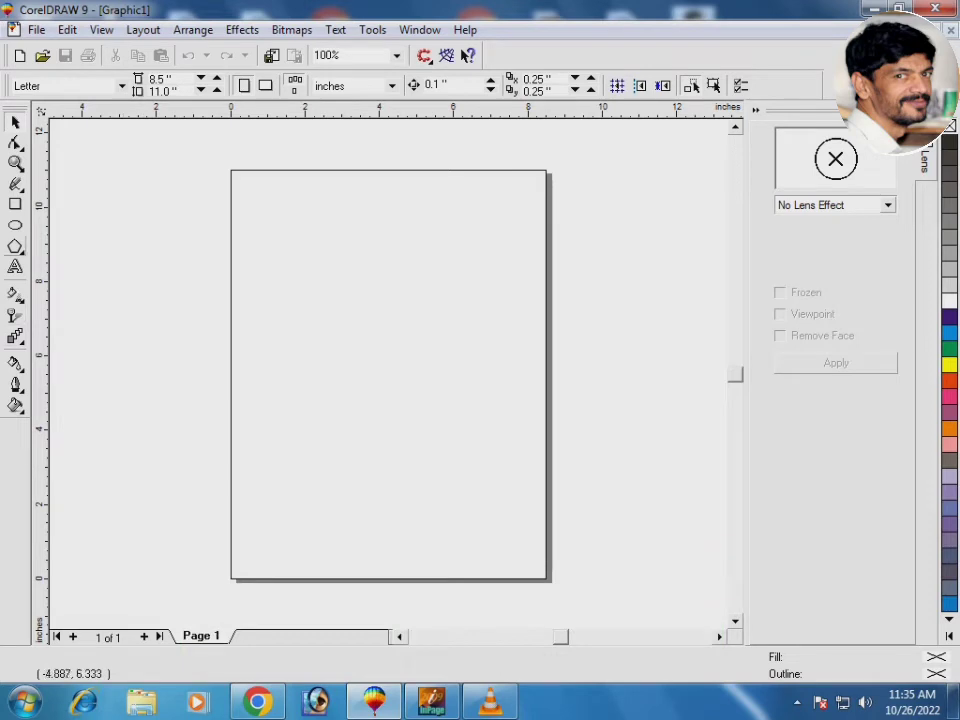
Draw a 3.25 × 2 inch card rectangle and centre it on the page
click(15, 204)
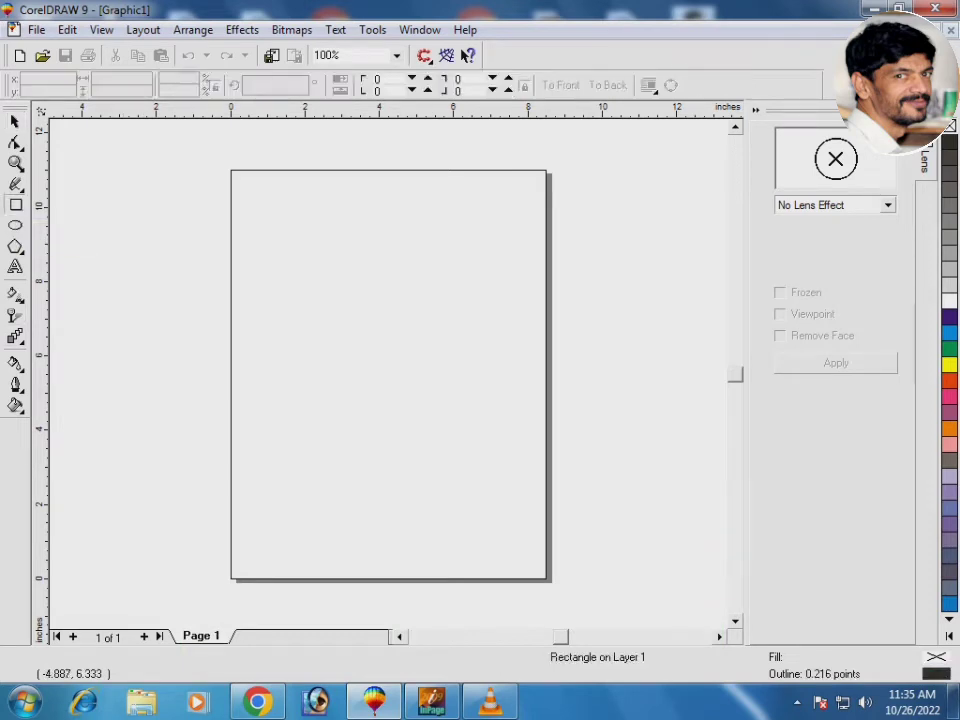
drag(255, 275, 361, 370)
click(110, 78)
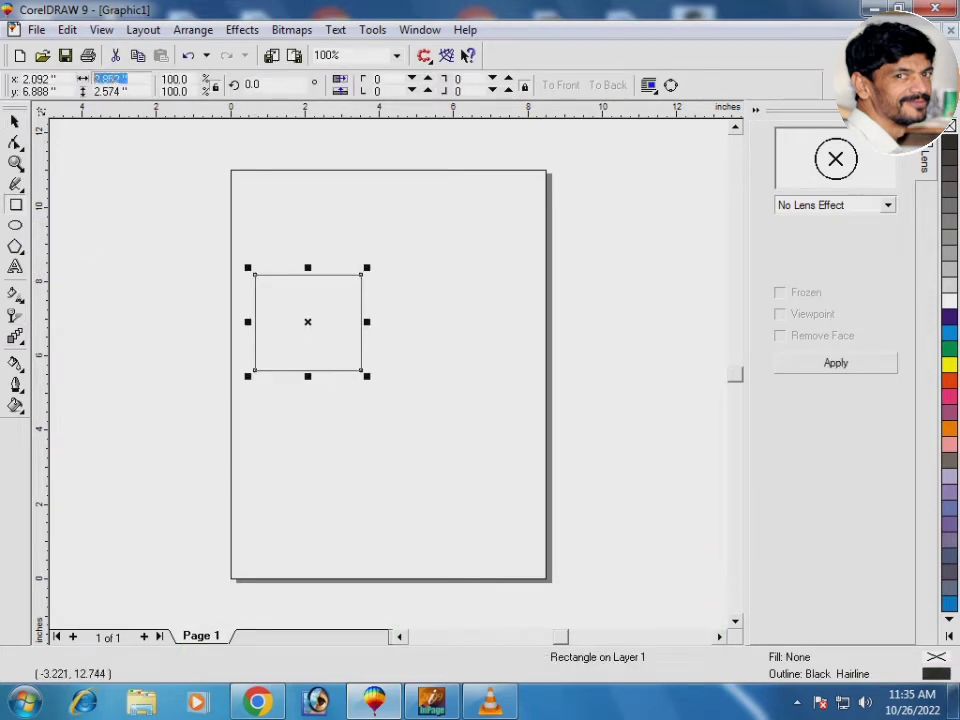
text(3.2)
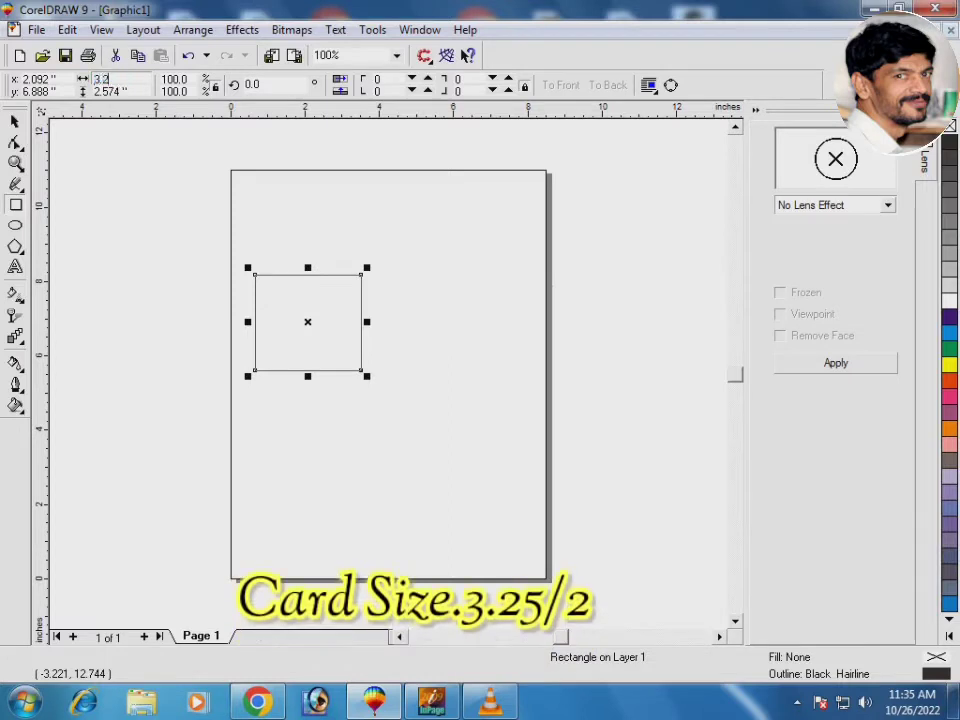
text(5)
key(Tab)
text(2)
key(Return)
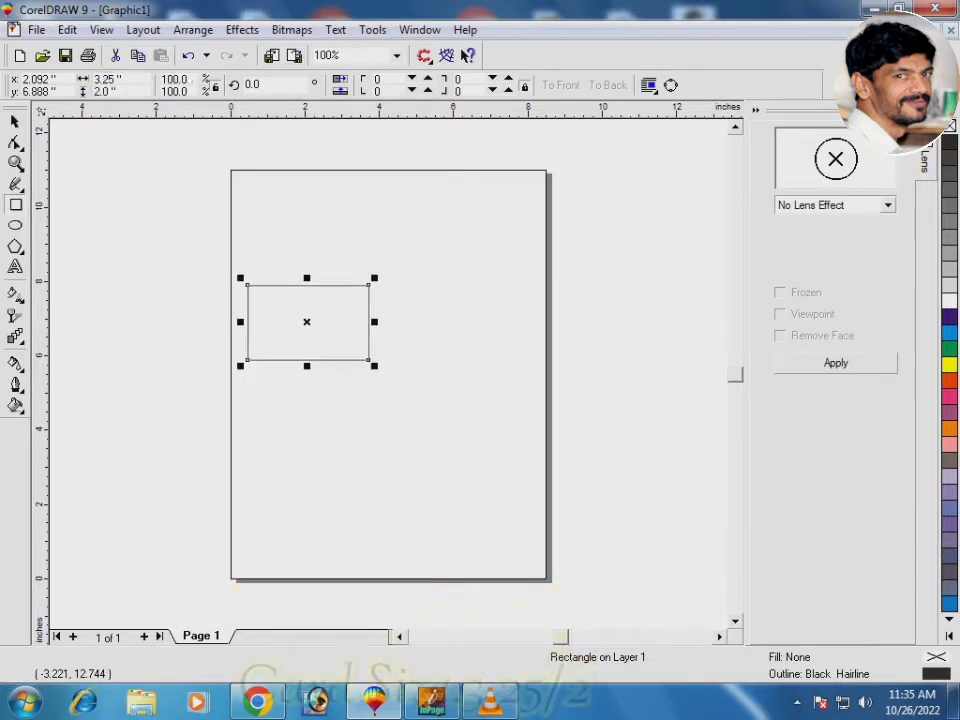
key(p)
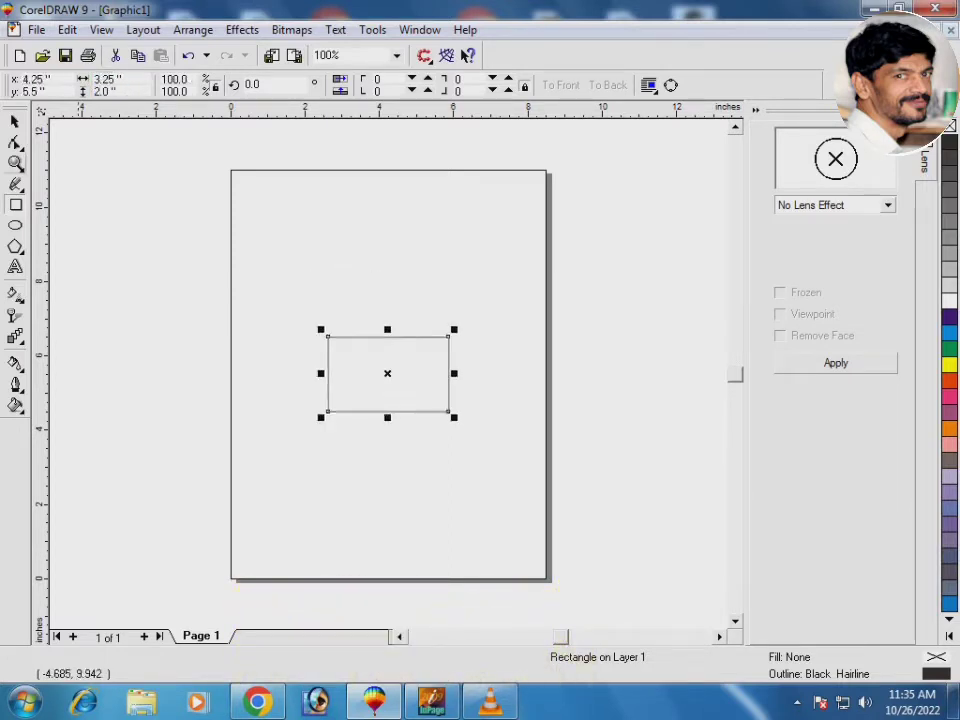
Draw a 3 × 1.75 inch rectangle and centre it inside the card
drag(268, 455, 349, 475)
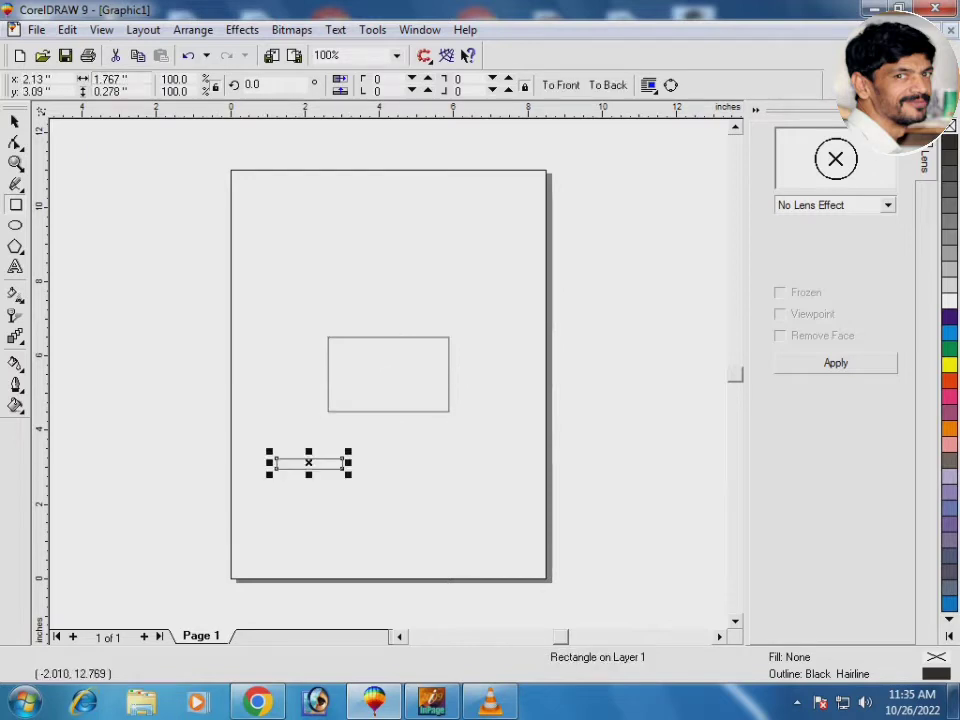
double_click(124, 79)
text(3)
key(Tab)
text(1.75)
key(Return)
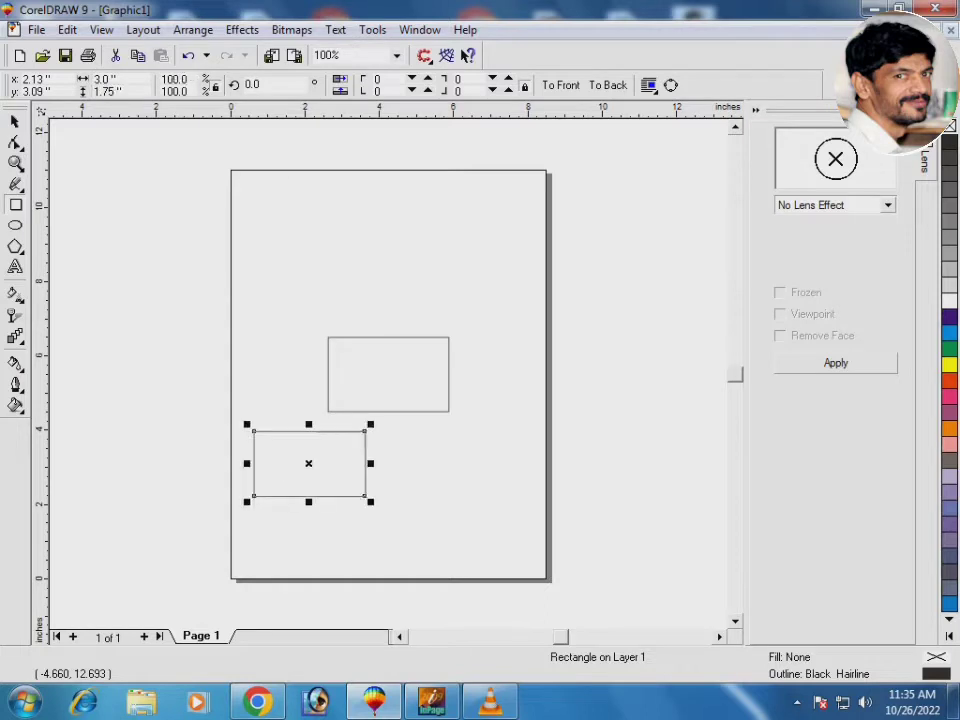
key(ctrl+a)
key(c)
key(e)
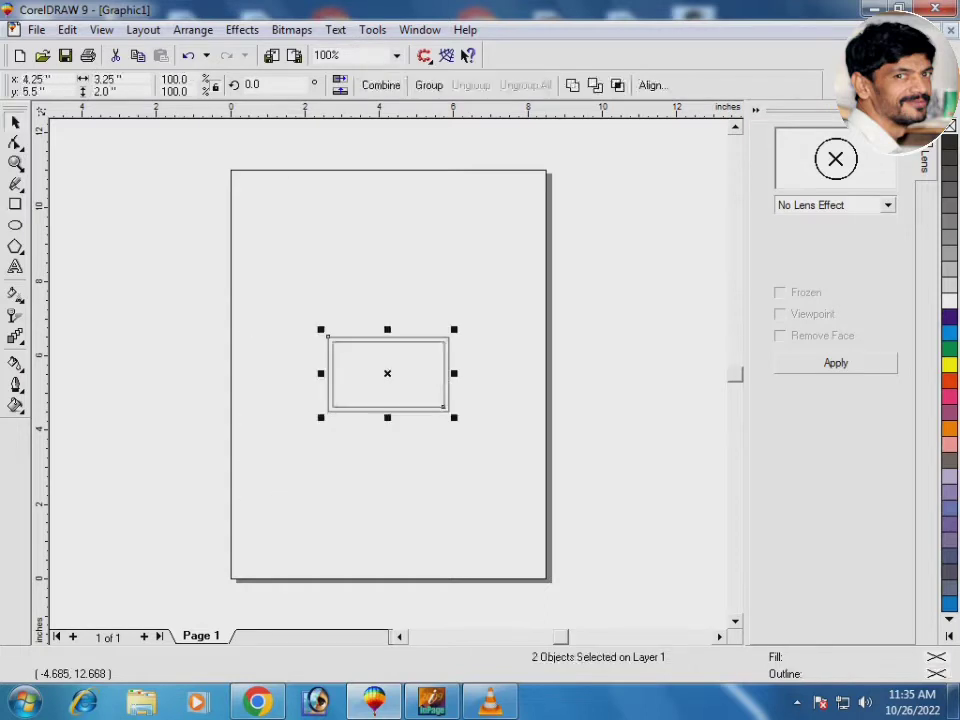
key(shift+F2)
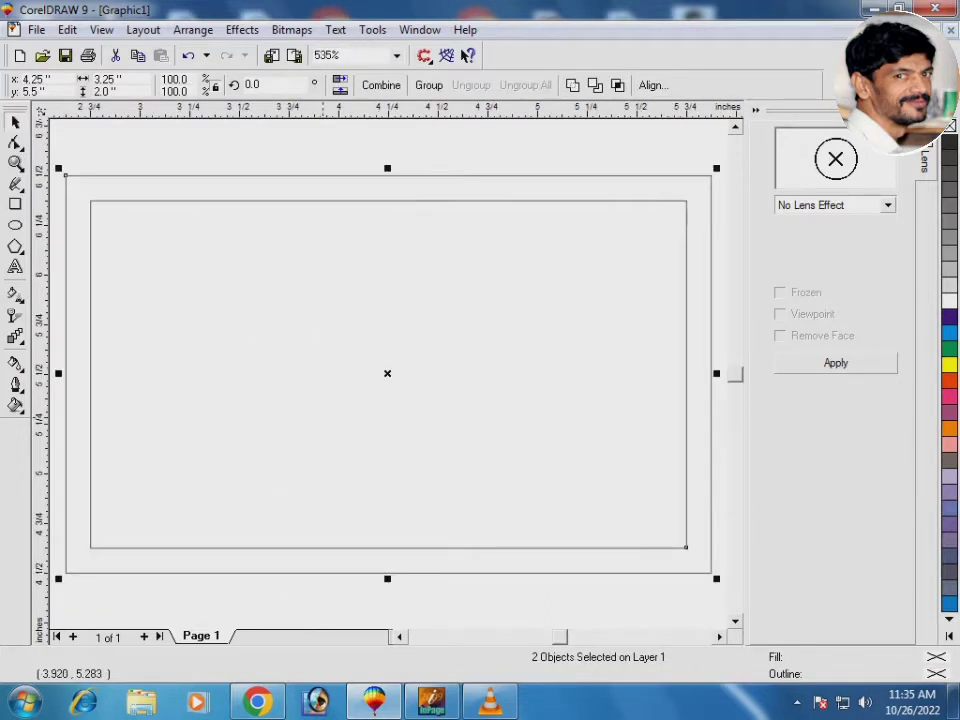
key(Escape)
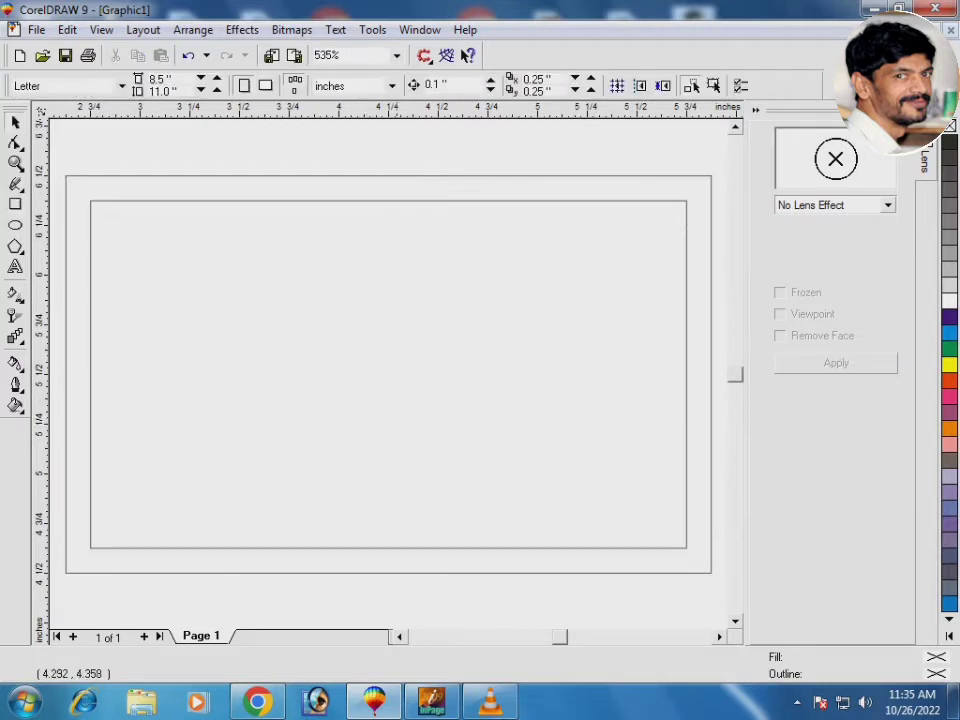
Squash the card rectangle into a top strip, convert it to curves, and make its bottom edge a curve
click(394, 573)
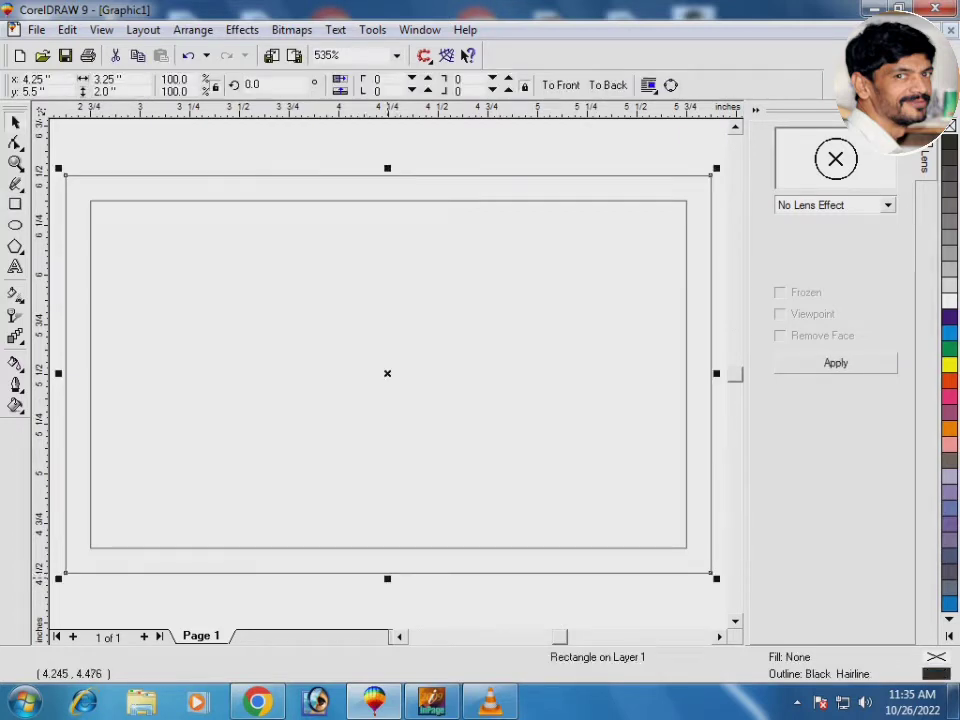
drag(388, 575, 394, 305)
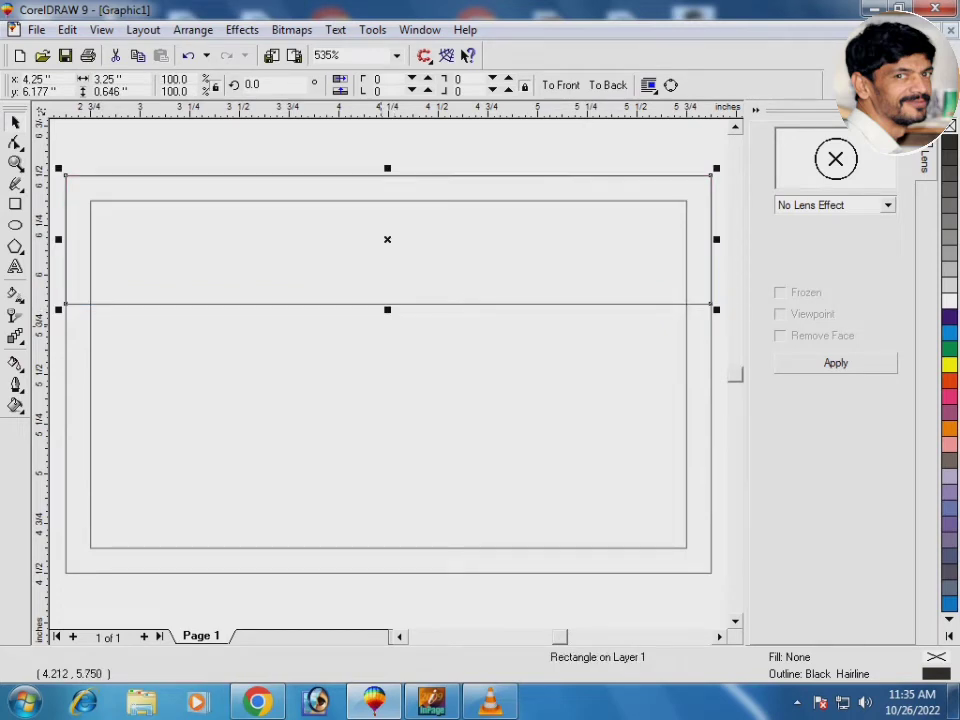
key(ctrl+q)
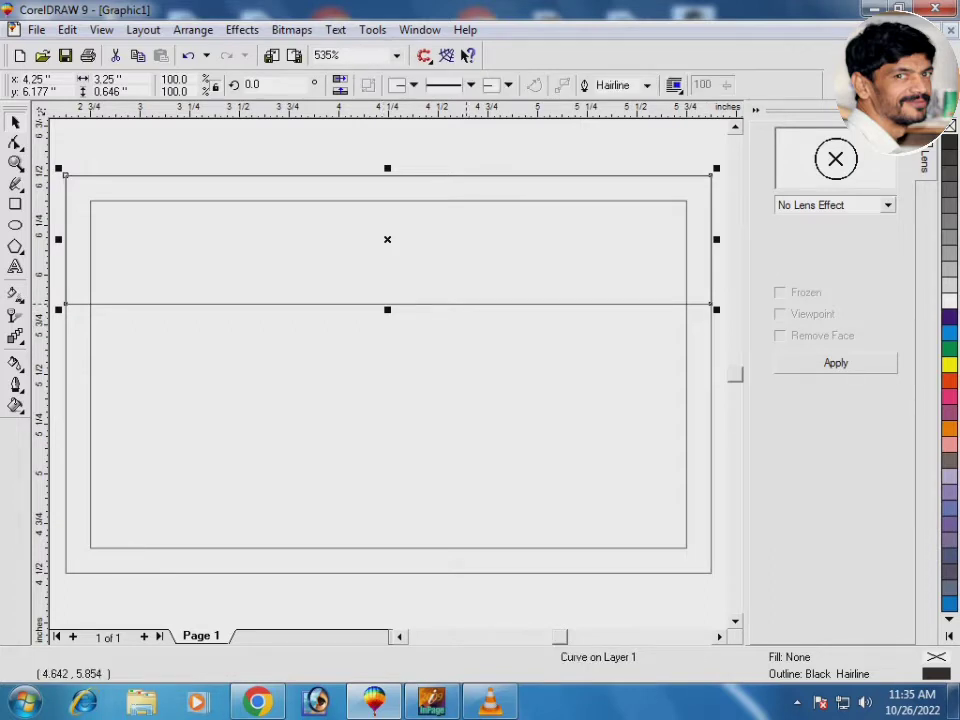
click(466, 304)
key(F10)
click(467, 303)
right_click(467, 303)
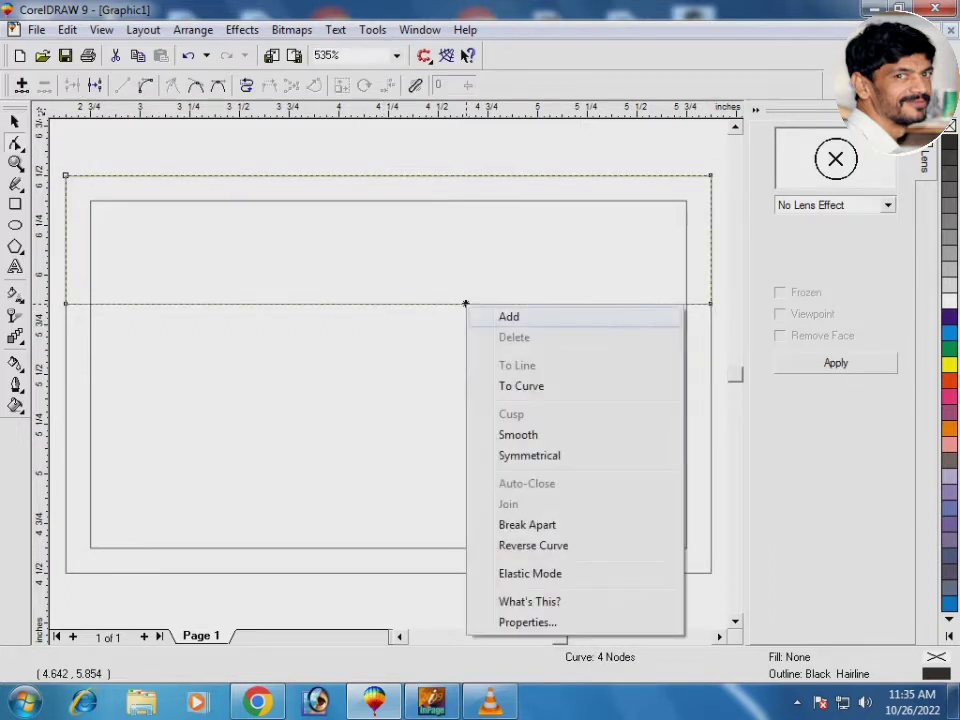
click(508, 386)
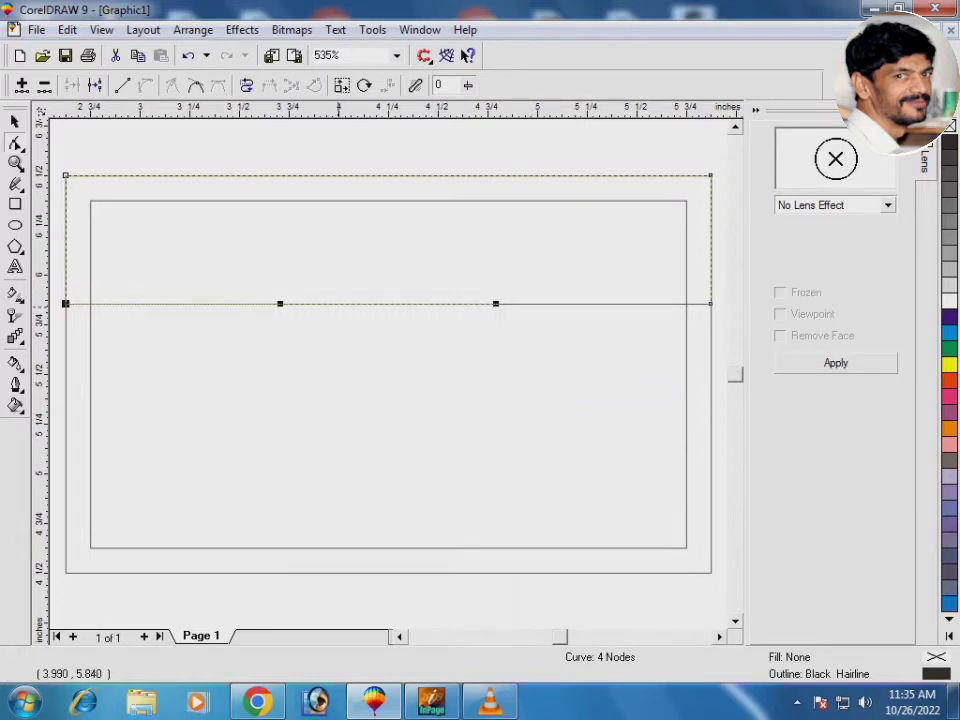
Bend the strip's bottom edge up into an arch sloping down to the right
drag(340, 303, 341, 242)
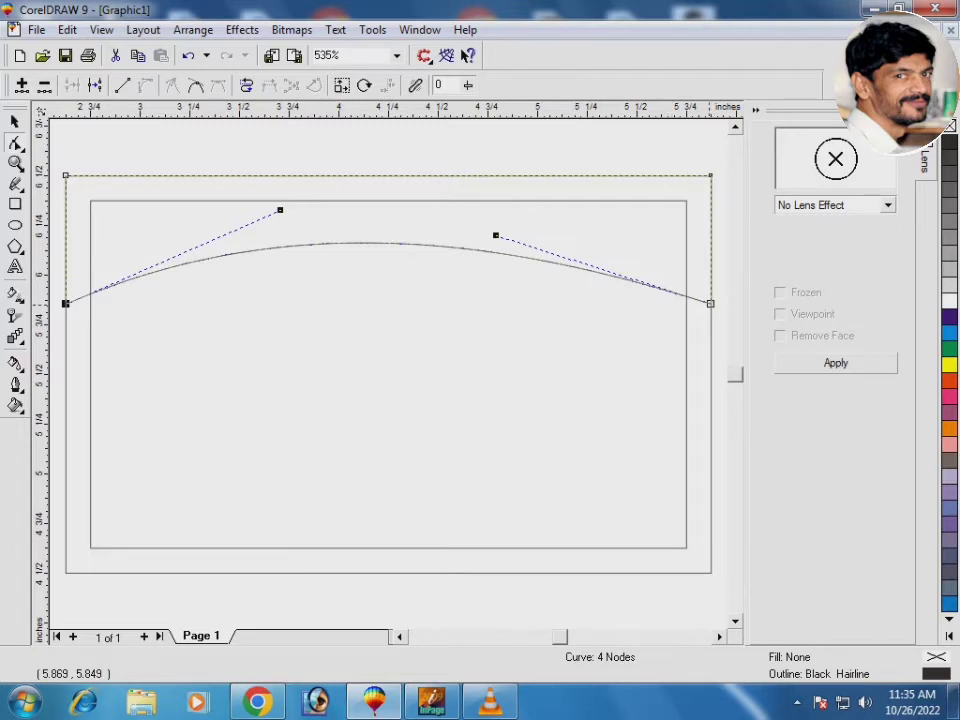
drag(709, 303, 709, 361)
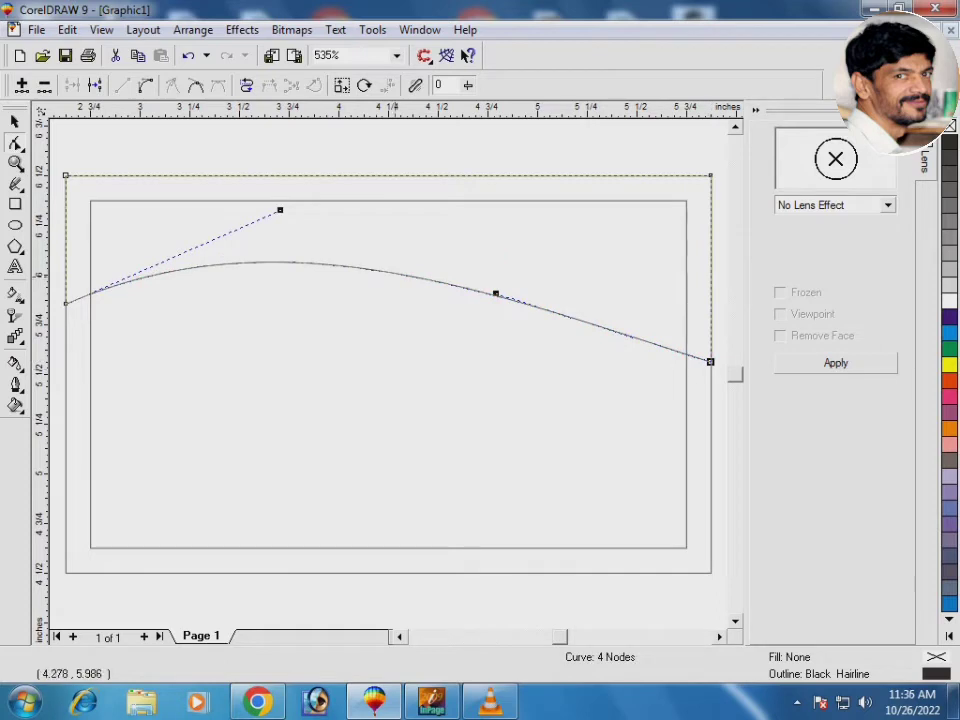
drag(396, 268, 419, 243)
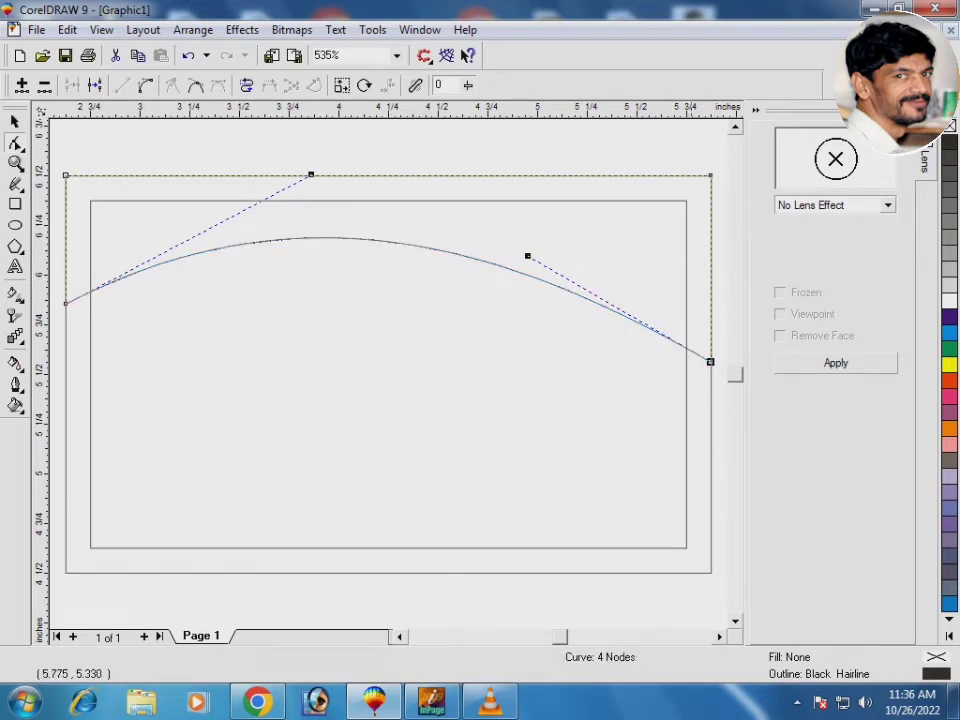
drag(710, 361, 710, 374)
key(space)
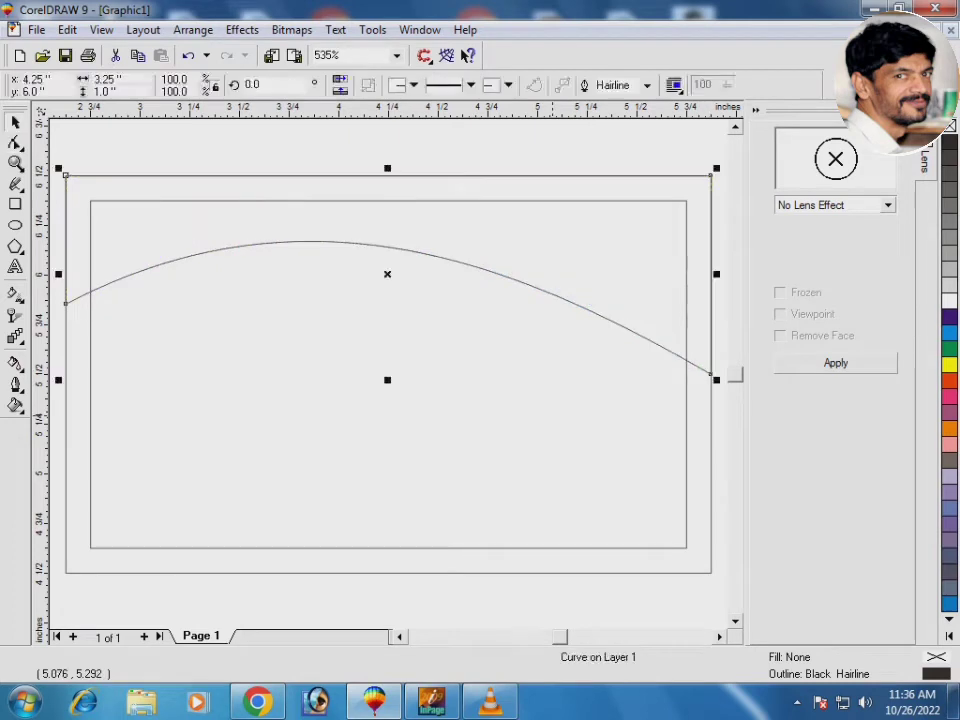
Fill the arched band with 30% grey
key(Escape)
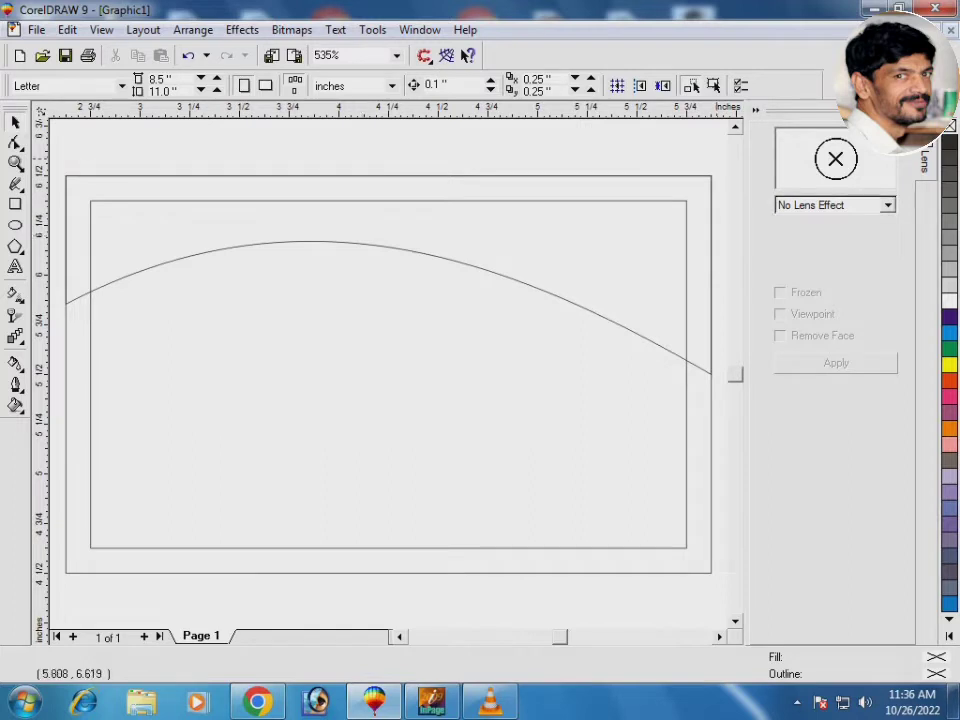
click(474, 274)
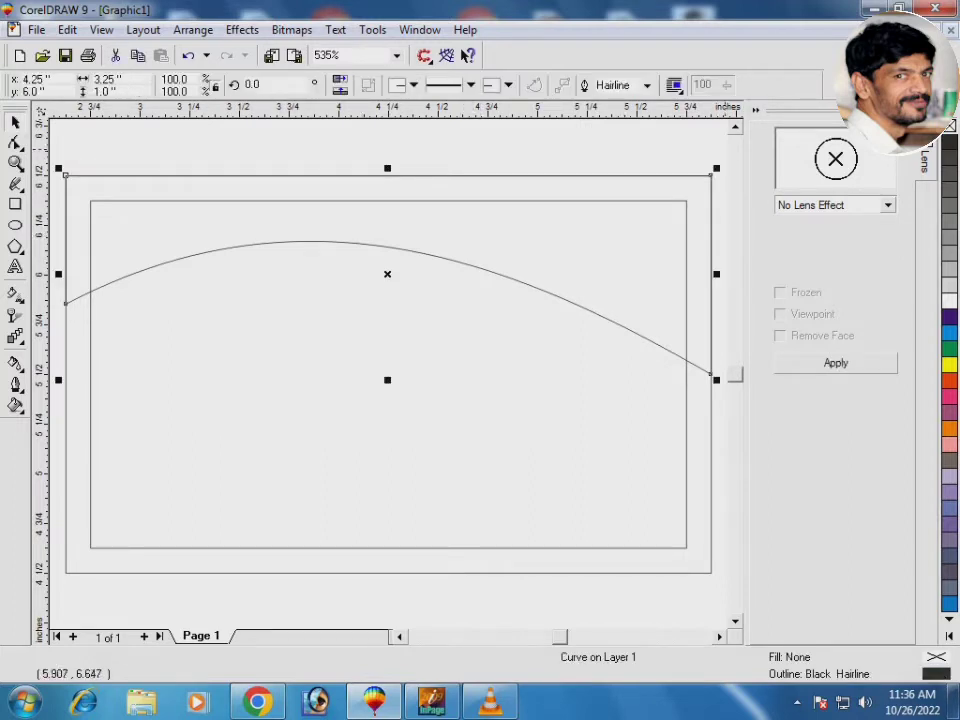
click(948, 222)
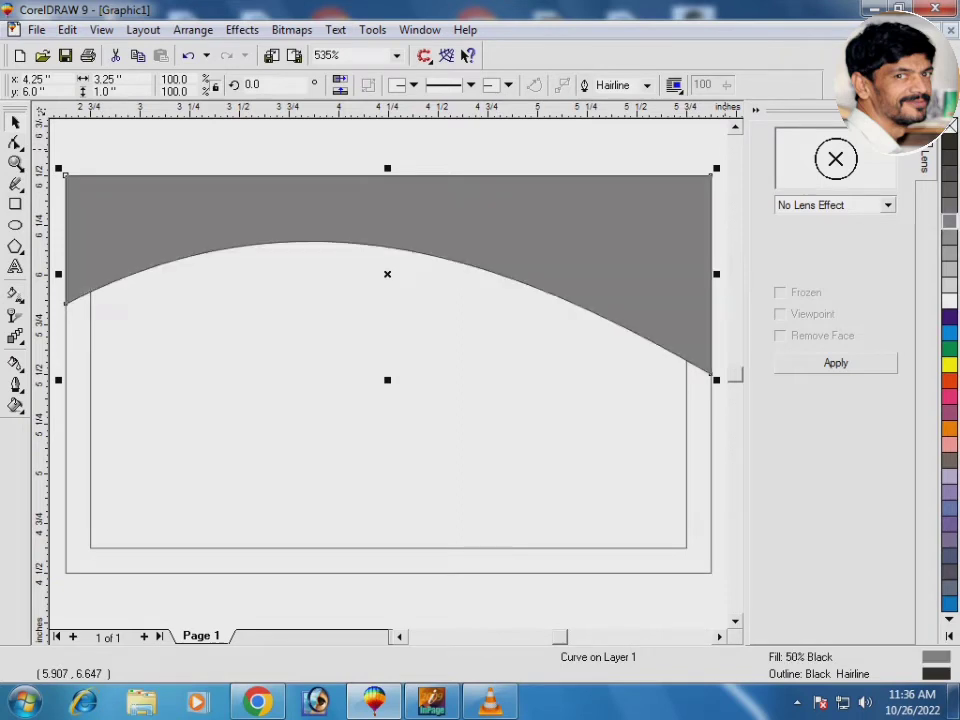
click(948, 238)
click(948, 254)
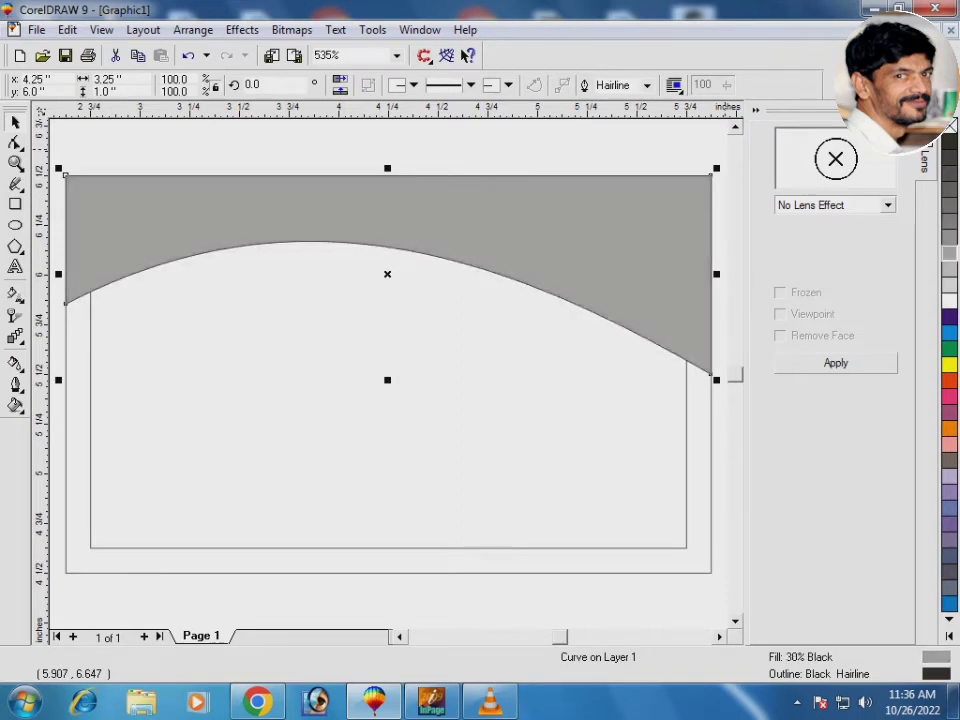
Nudge the grey arched band slightly lower
key(Escape)
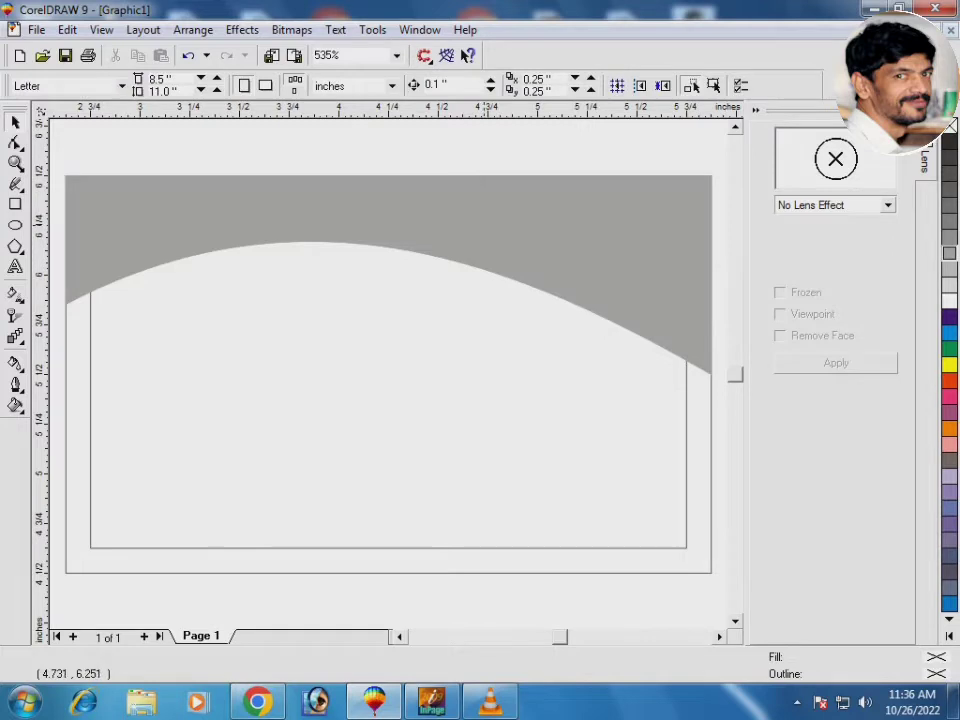
click(484, 220)
drag(486, 215, 490, 227)
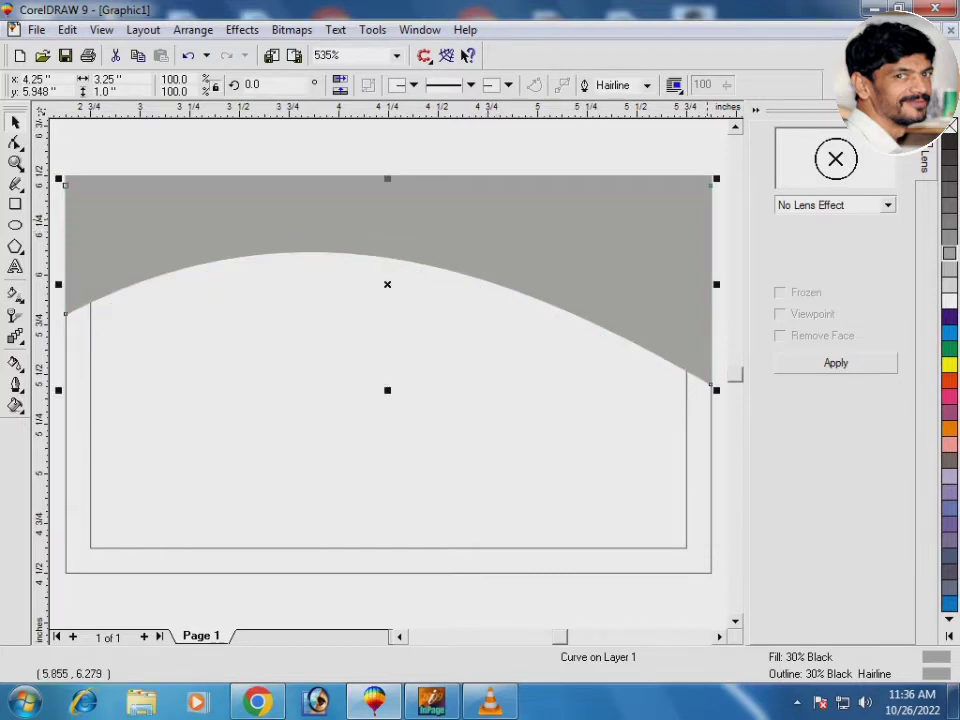
Give the lower arched shape a green fill and green outline
click(949, 348)
right_click(949, 348)
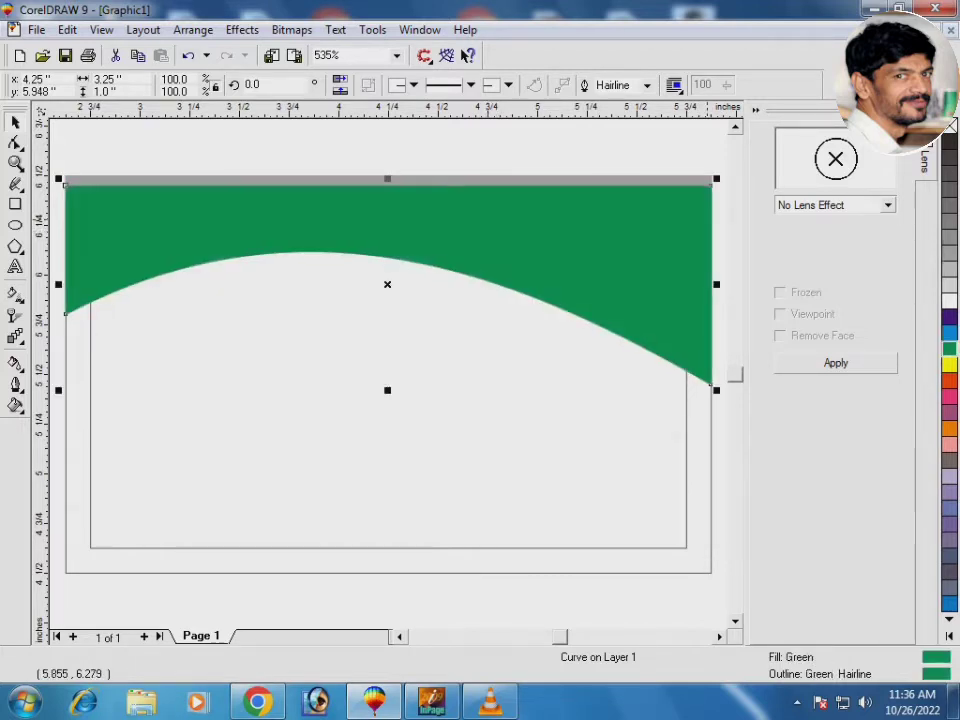
key(Escape)
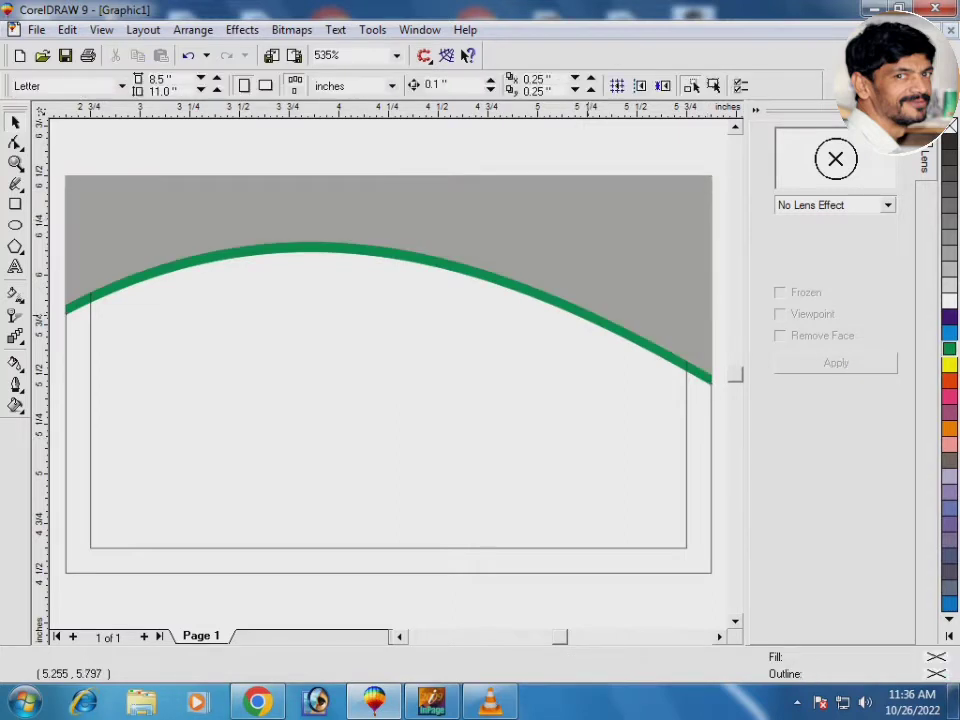
click(590, 318)
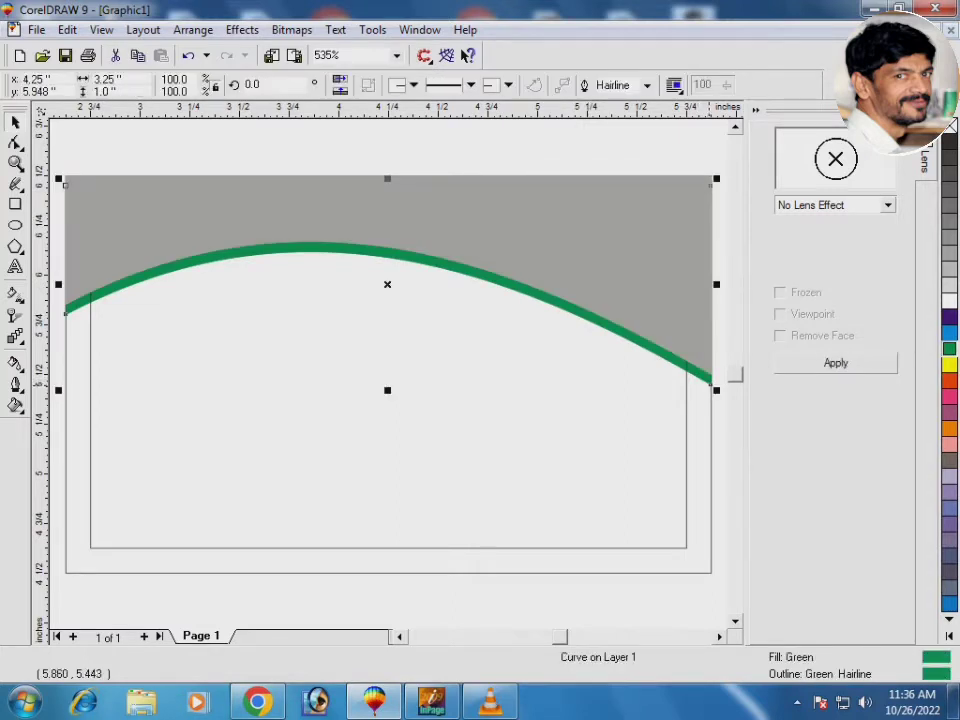
Lower the green curve's right and left ends to thicken the green band
key(F10)
drag(709, 380, 710, 399)
key(space)
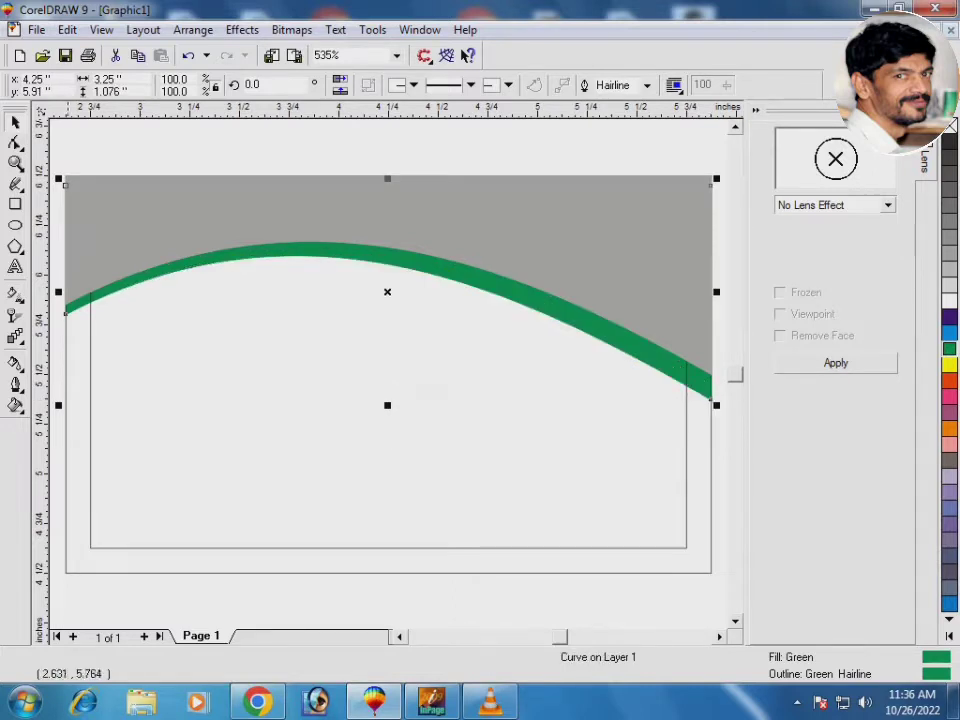
key(F10)
drag(65, 313, 65, 318)
key(space)
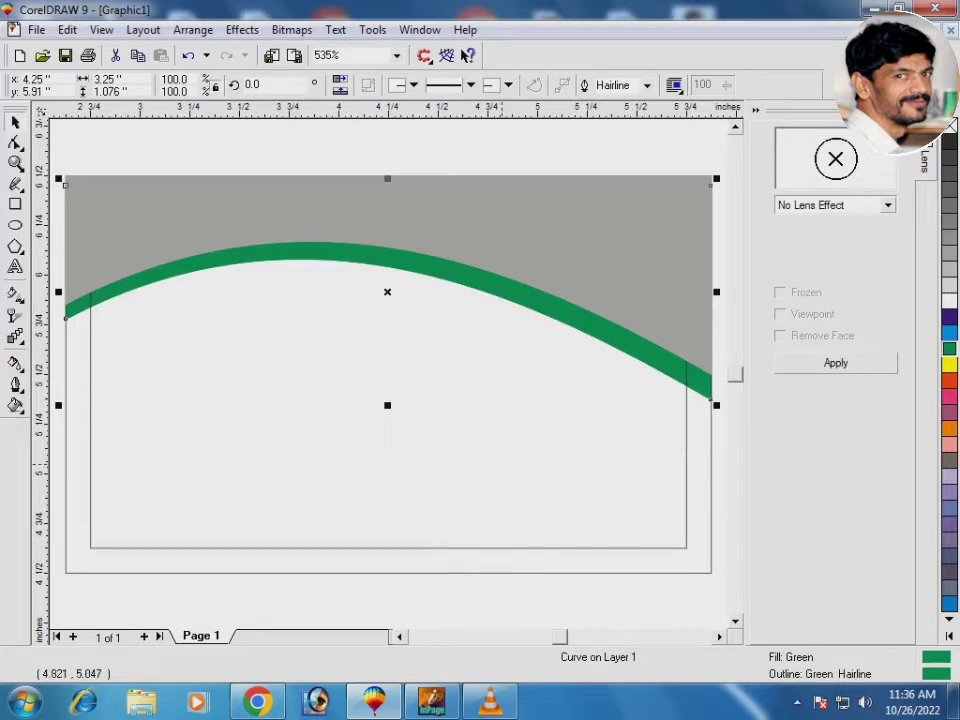
key(Escape)
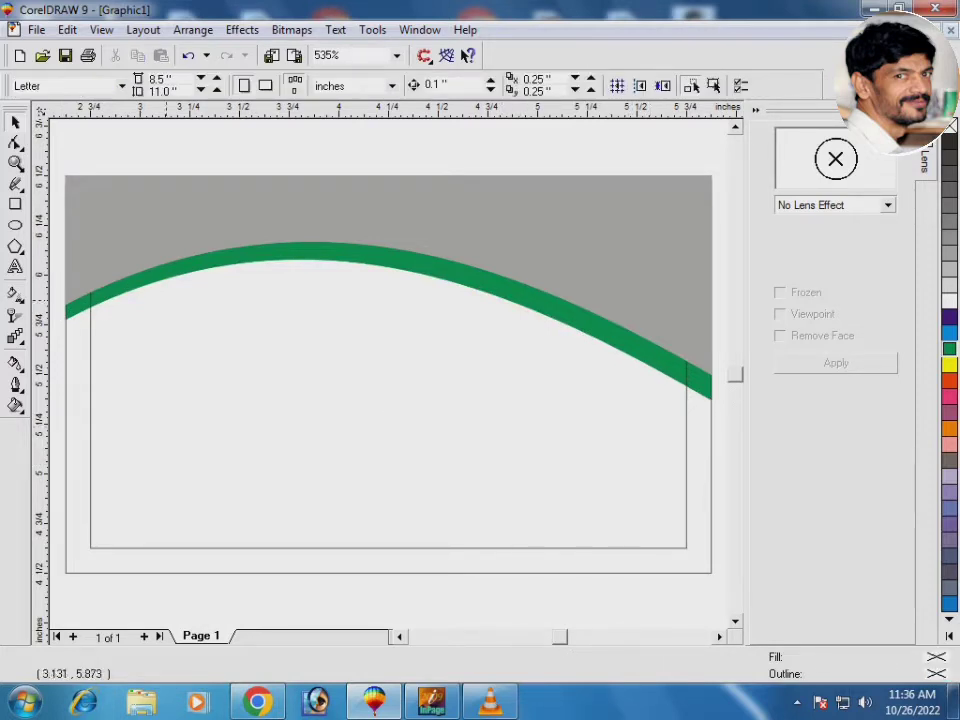
Type the card holder's full name as artistic text below the green curve
key(F8)
click(263, 410)
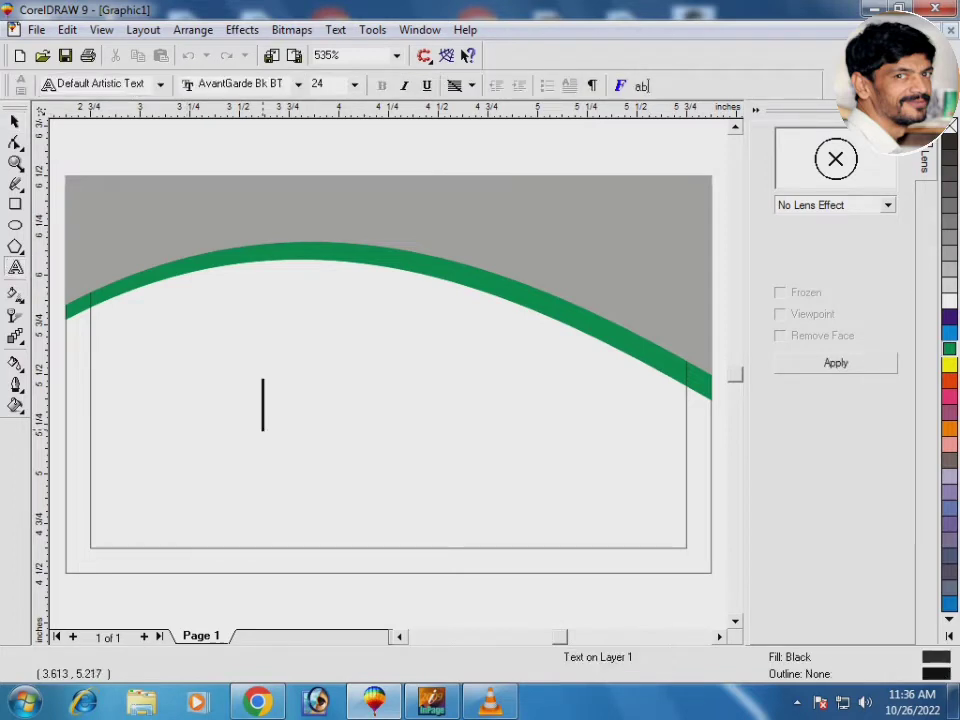
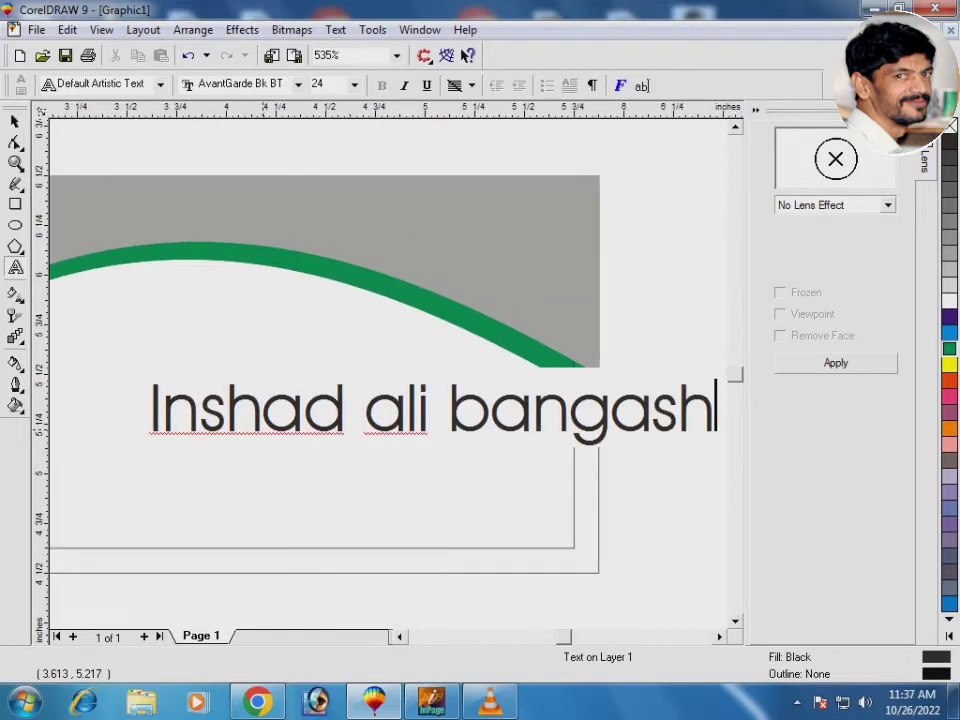
key(ctrl+space)
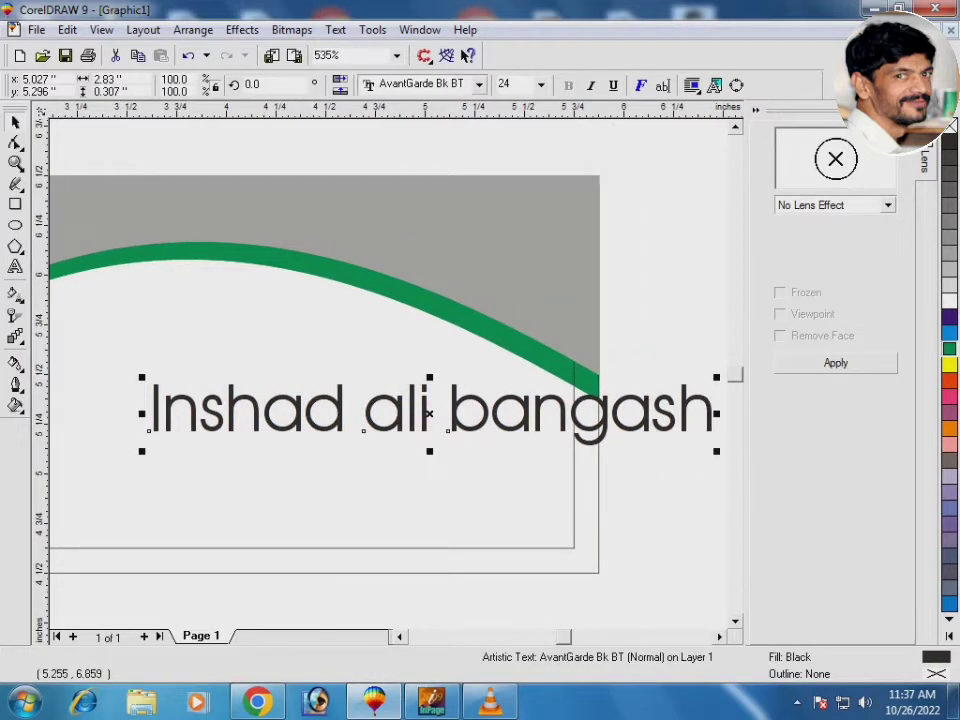
Make the name Times New Roman Bold in UPPERCASE
click(478, 84)
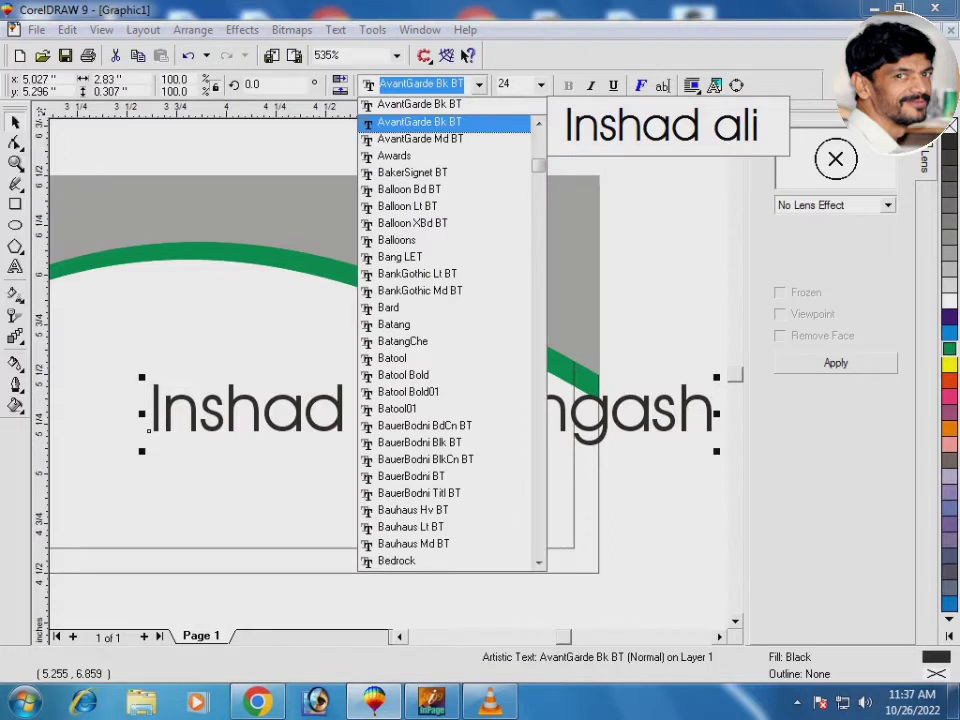
key(t)
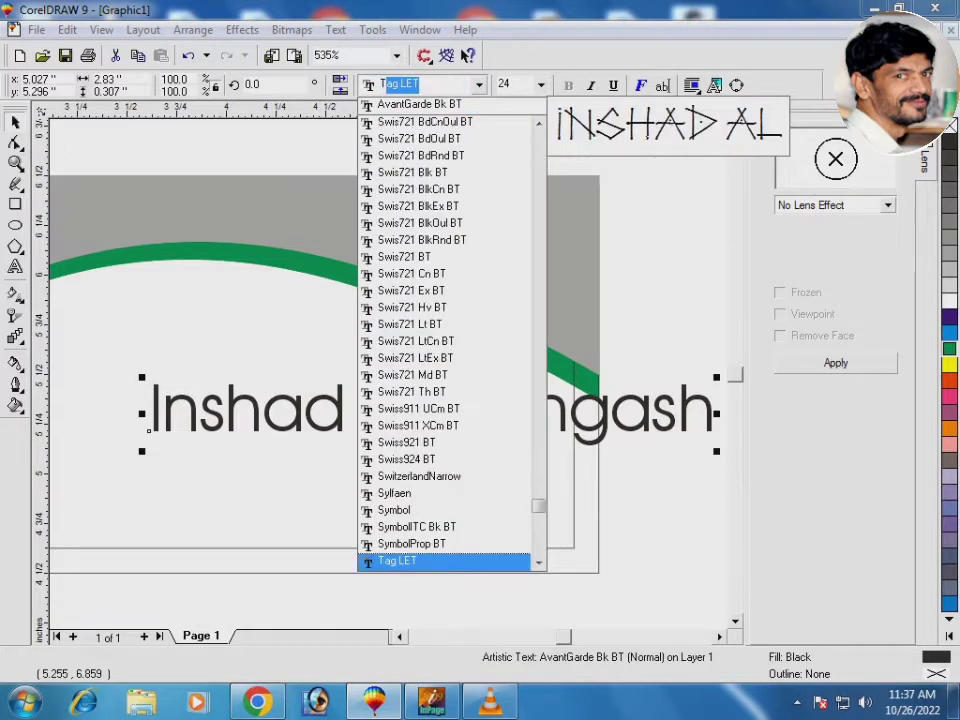
key(Down)
key(Down)
key(Down)
key(Down)
key(Down)
key(Down)
key(Down)
key(Down)
key(Down)
key(Down)
key(Down)
key(Down)
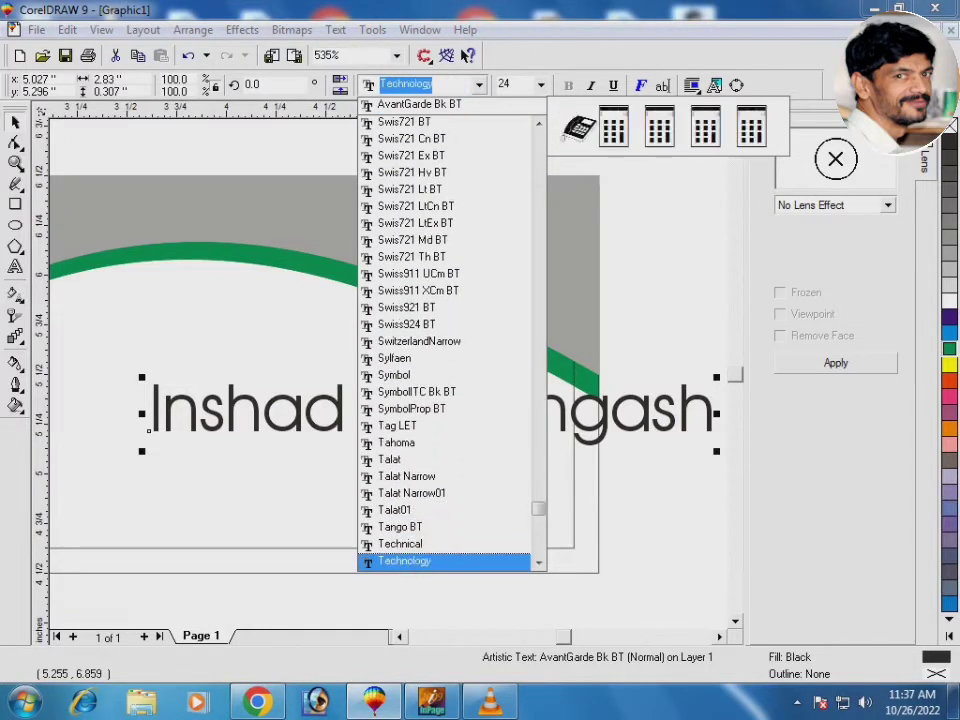
key(Down)
key(Down)
key(Down)
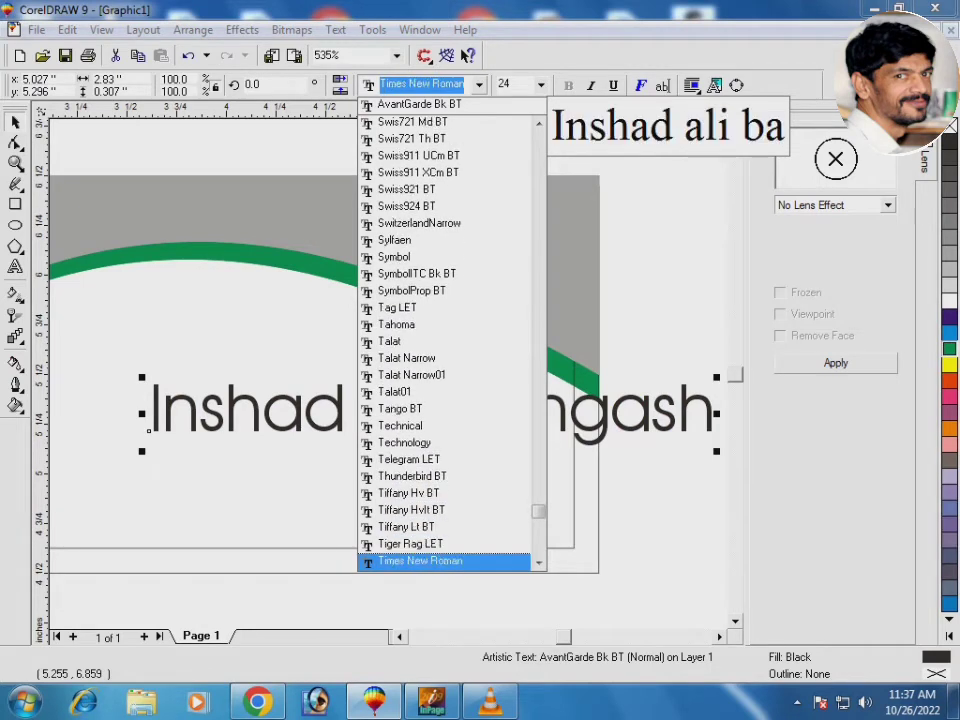
key(Return)
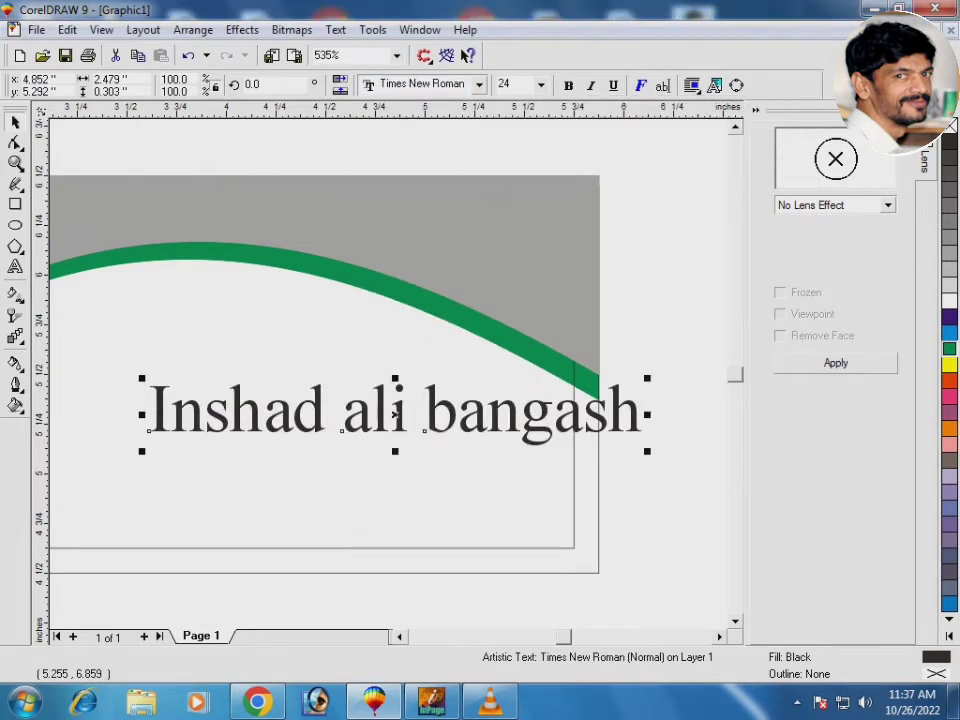
key(ctrl+b)
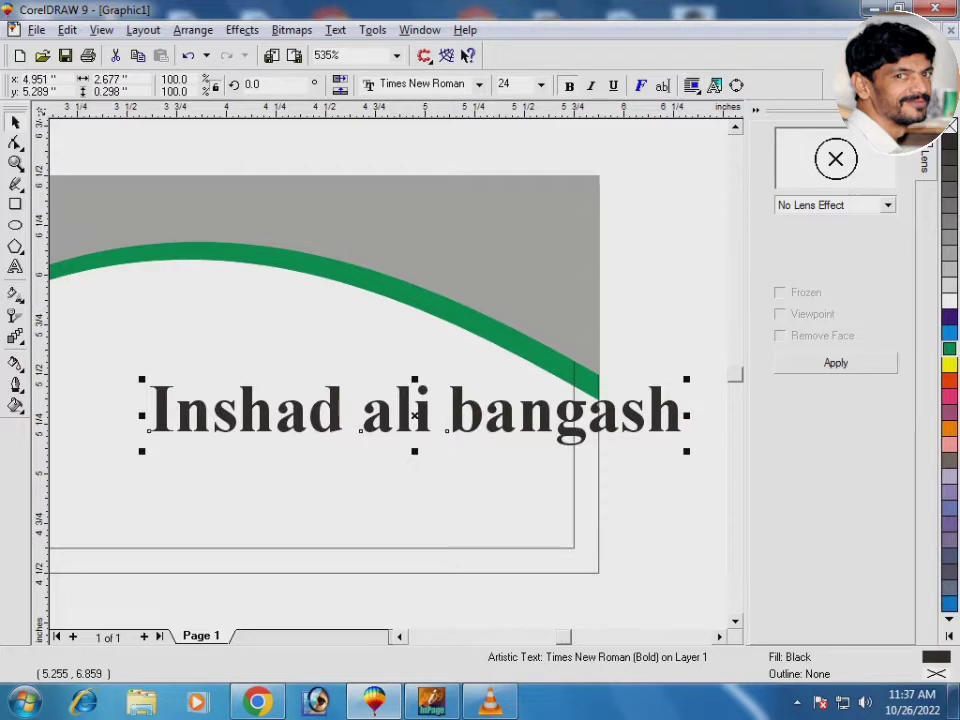
key(alt+t)
key(g)
key(u)
key(Return)
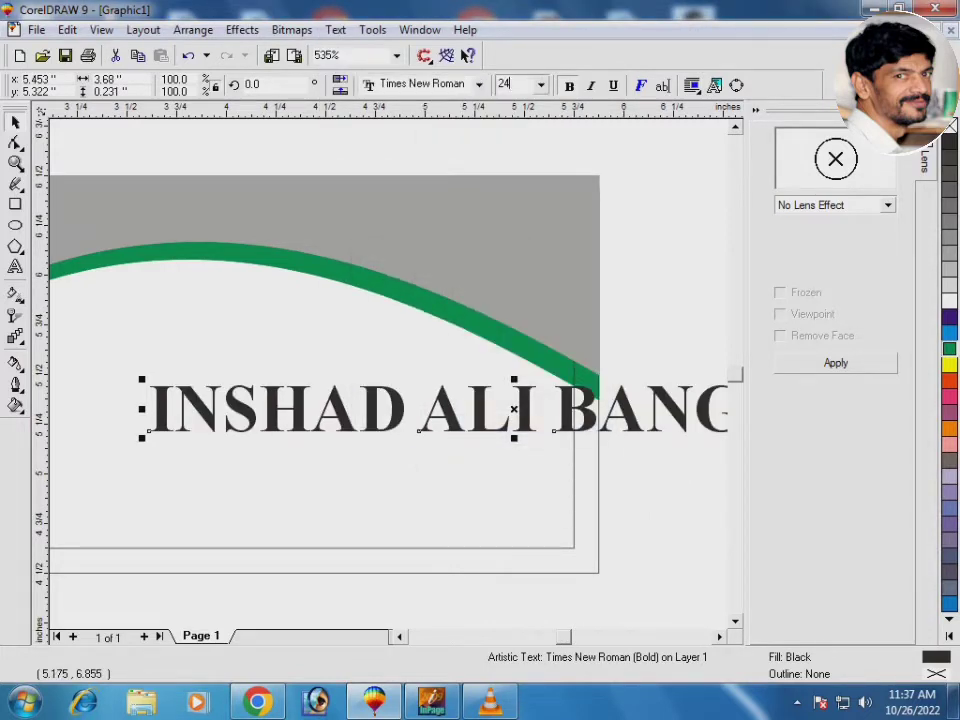
Size the name to 11 pt and position it just under the green curve
key(ctrl+shift+p)
text(12)
key(Return)
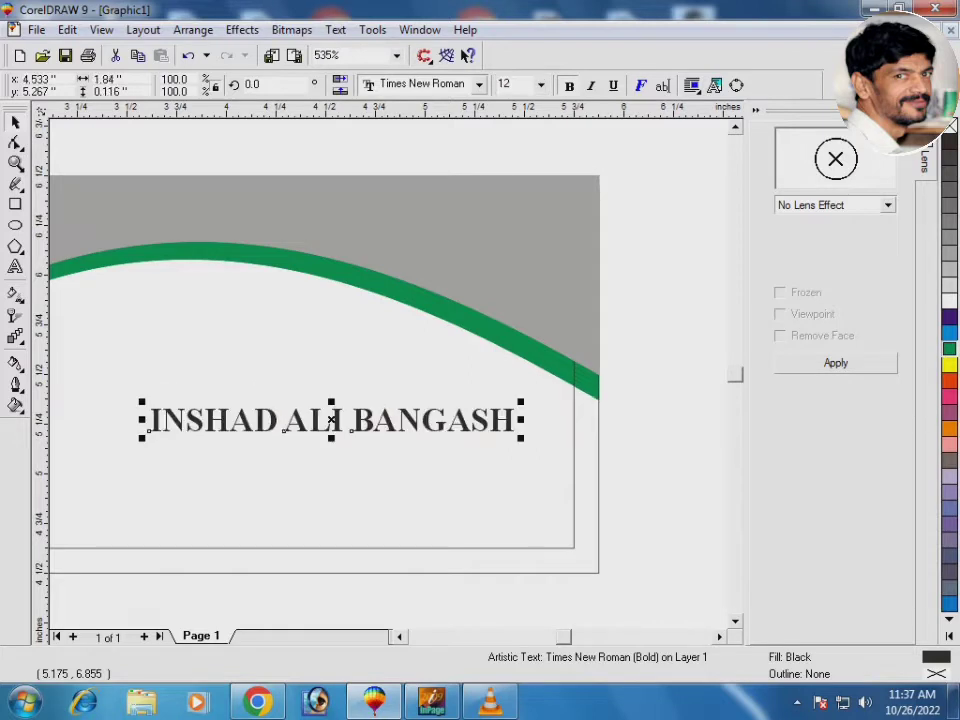
key(F3)
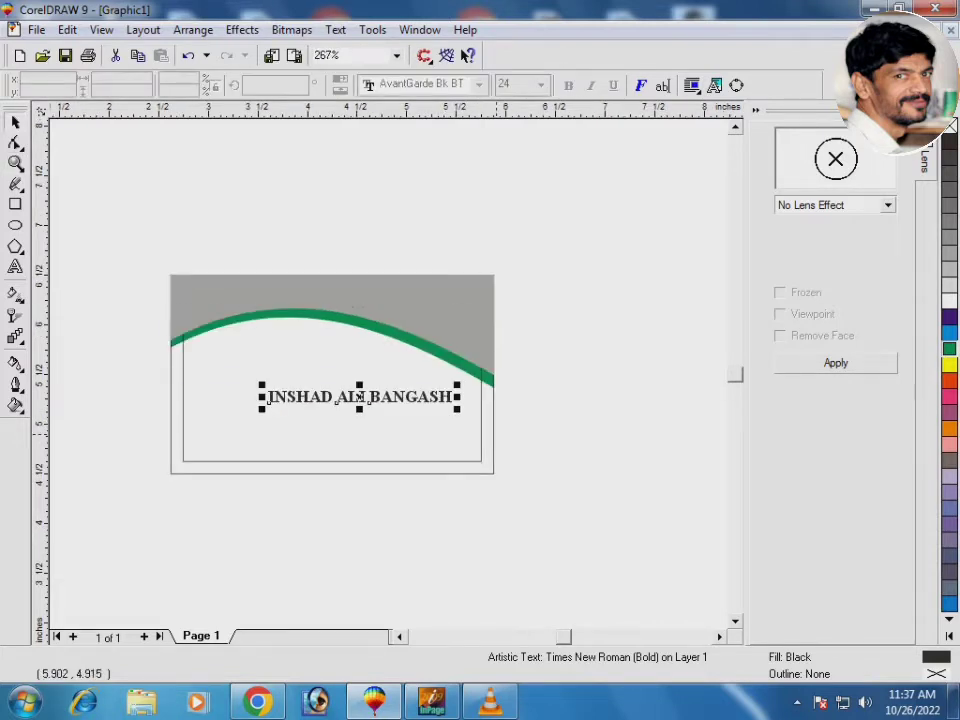
drag(500, 430, 503, 471)
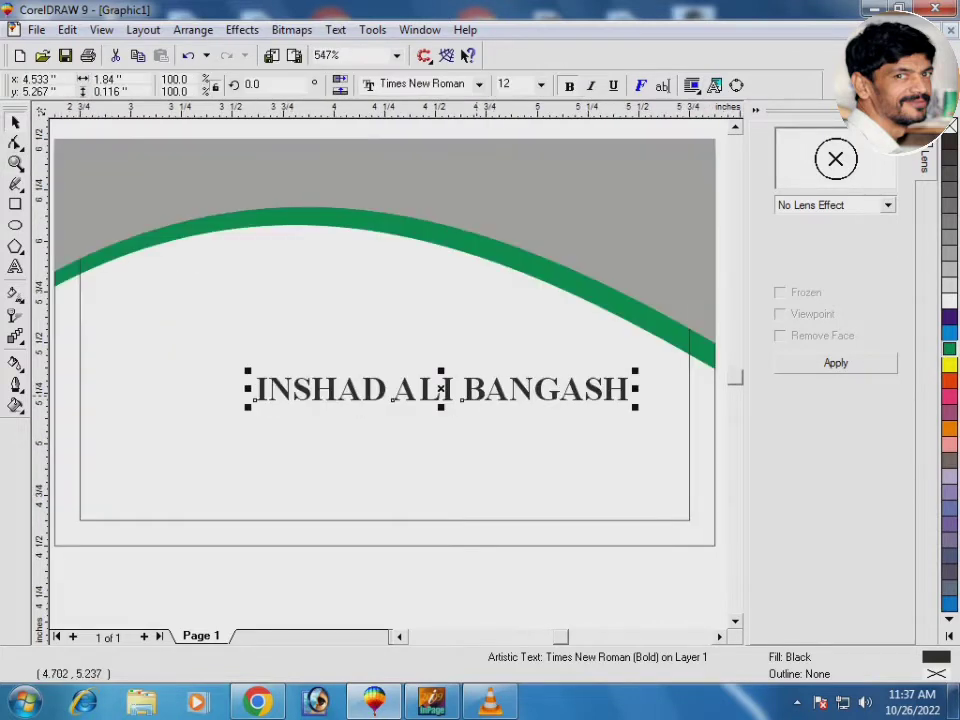
drag(474, 392, 366, 277)
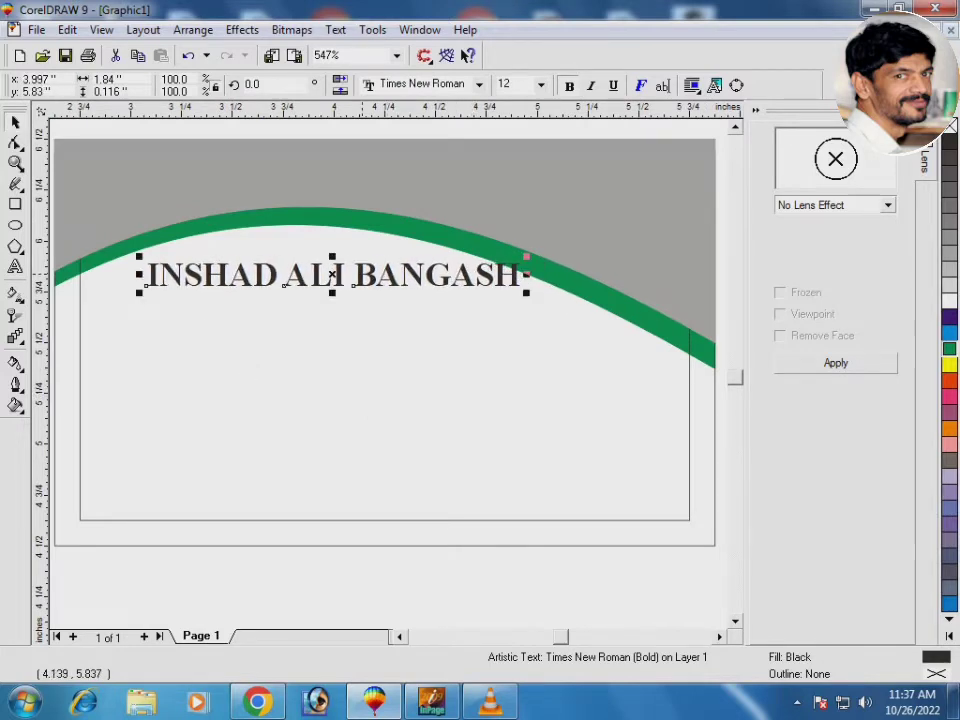
key(ctrl+KP_4)
key(ctrl+KP_4)
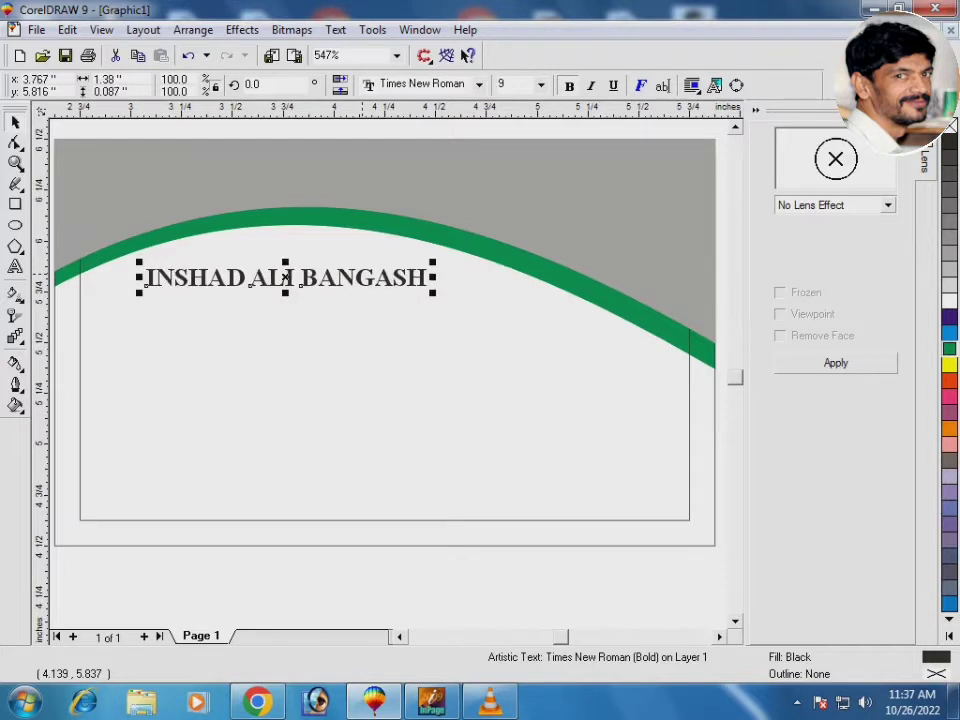
key(ctrl+KP_6)
drag(301, 277, 295, 272)
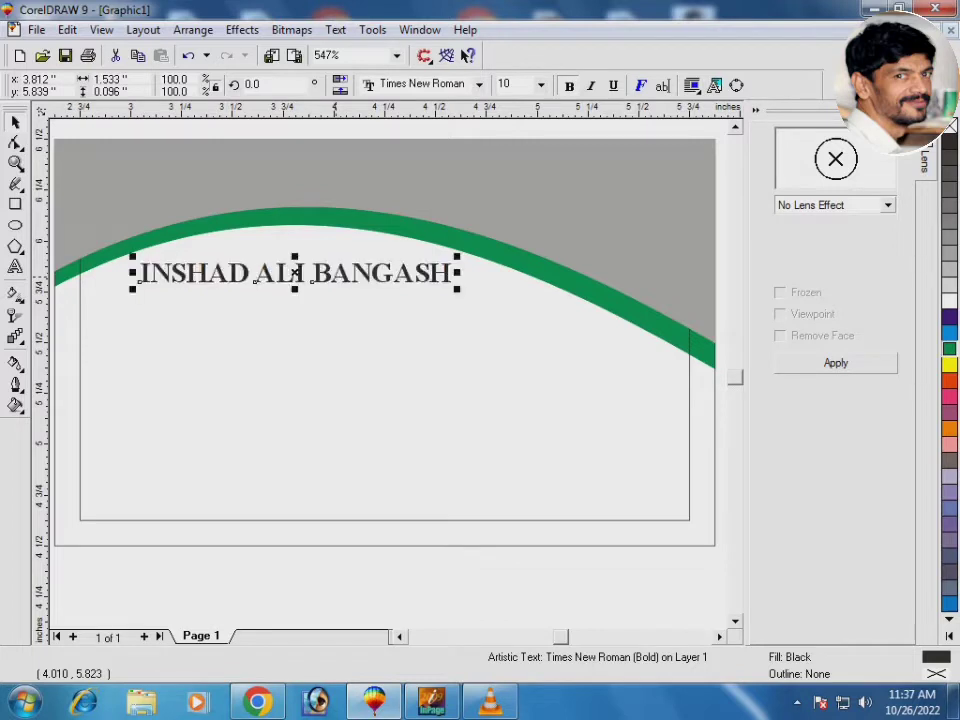
key(ctrl+KP_6)
click(320, 457)
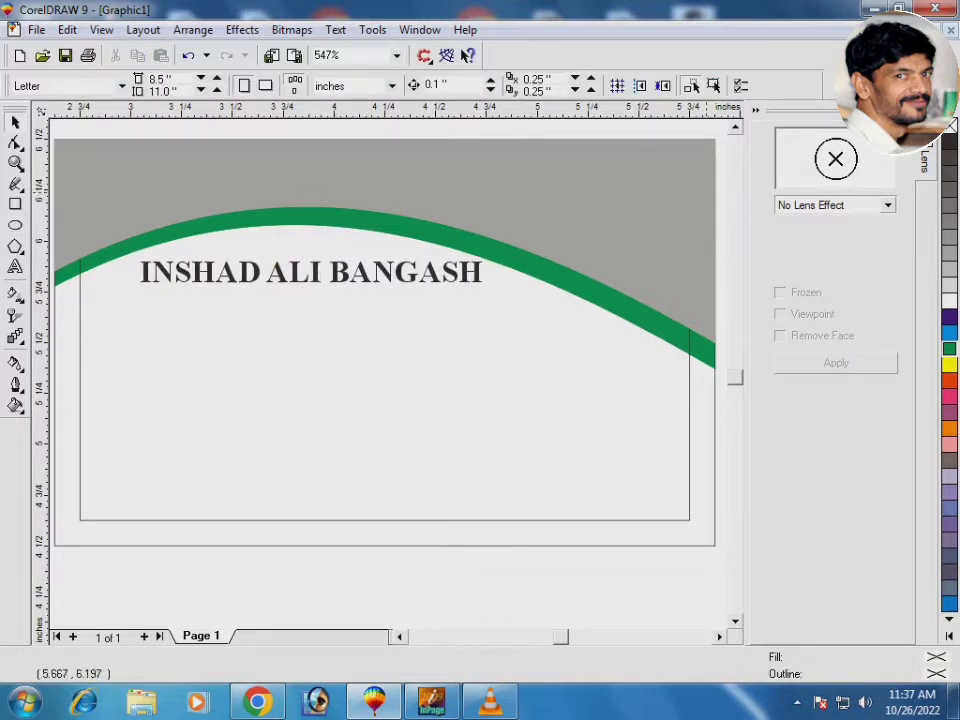
key(F2)
drag(86, 193, 553, 336)
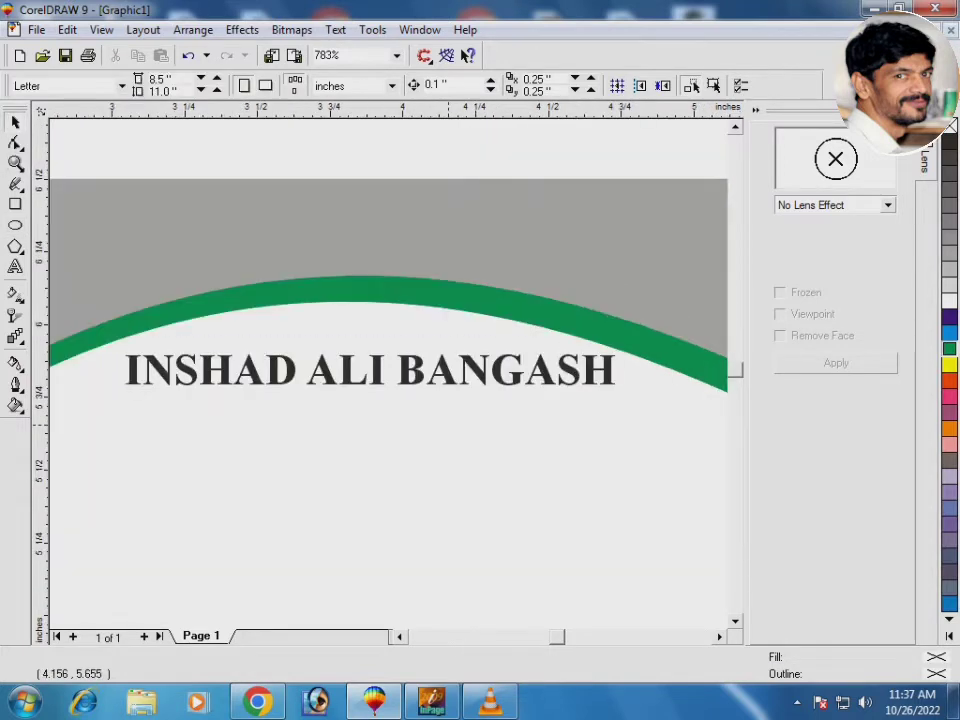
Add the job title 'Sanior sales manager' in Arial Bold 8 pt
click(297, 494)
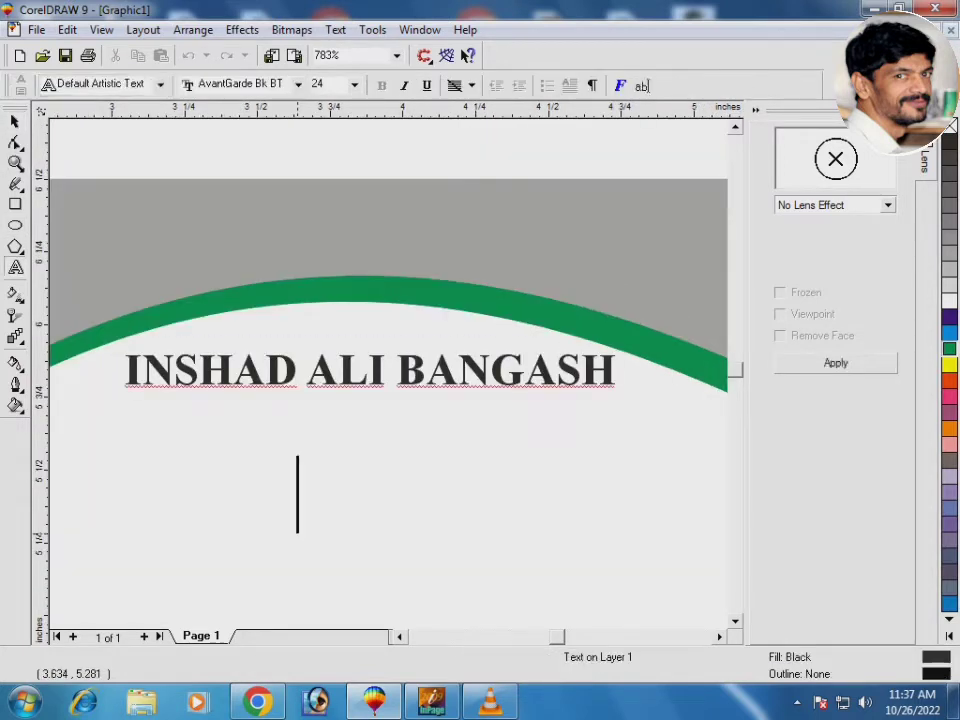
text(S)
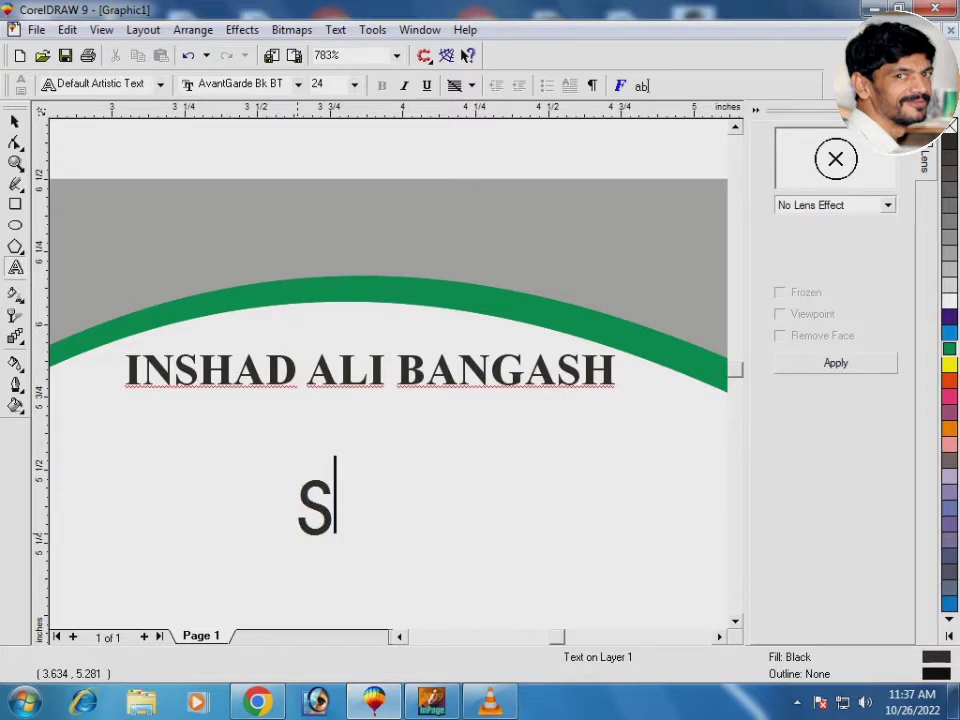
text(an)
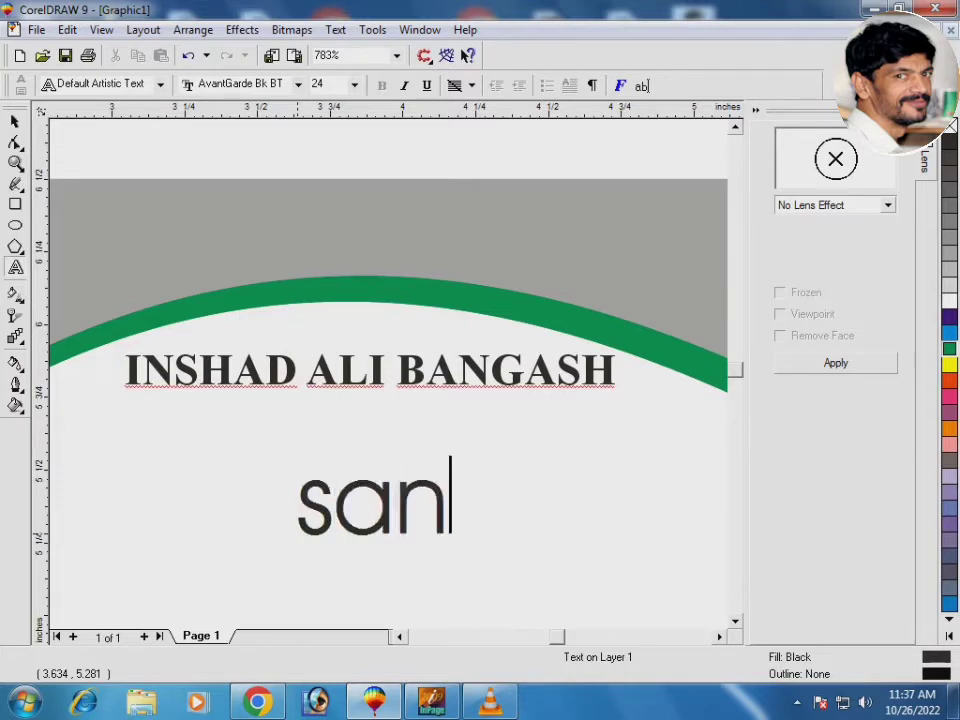
text(ior s)
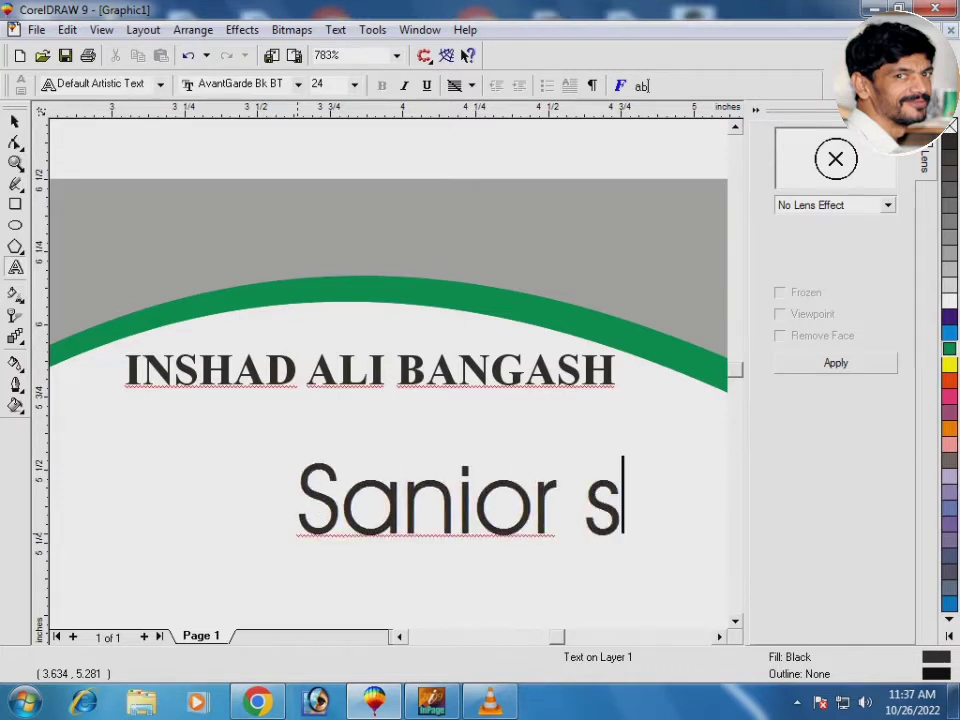
text(ales ma)
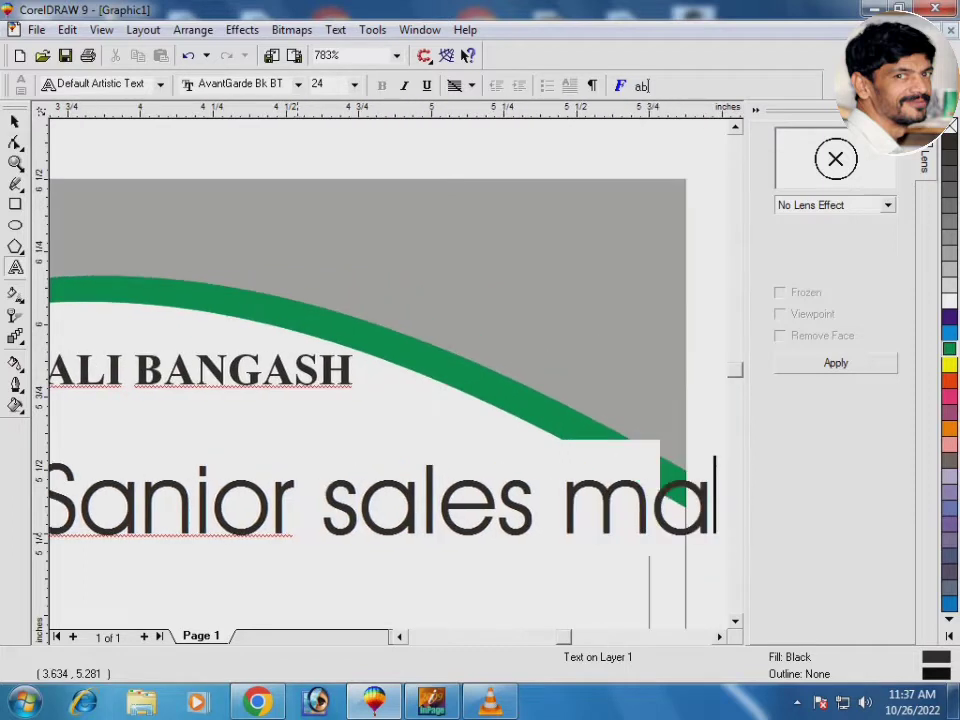
text(nager)
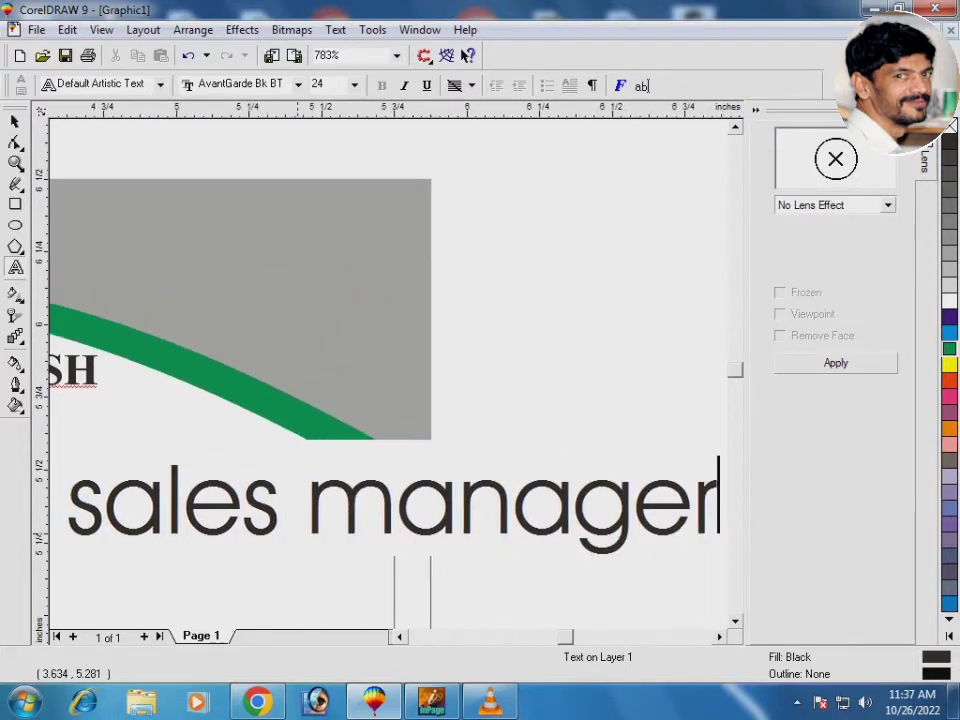
key(ctrl+space)
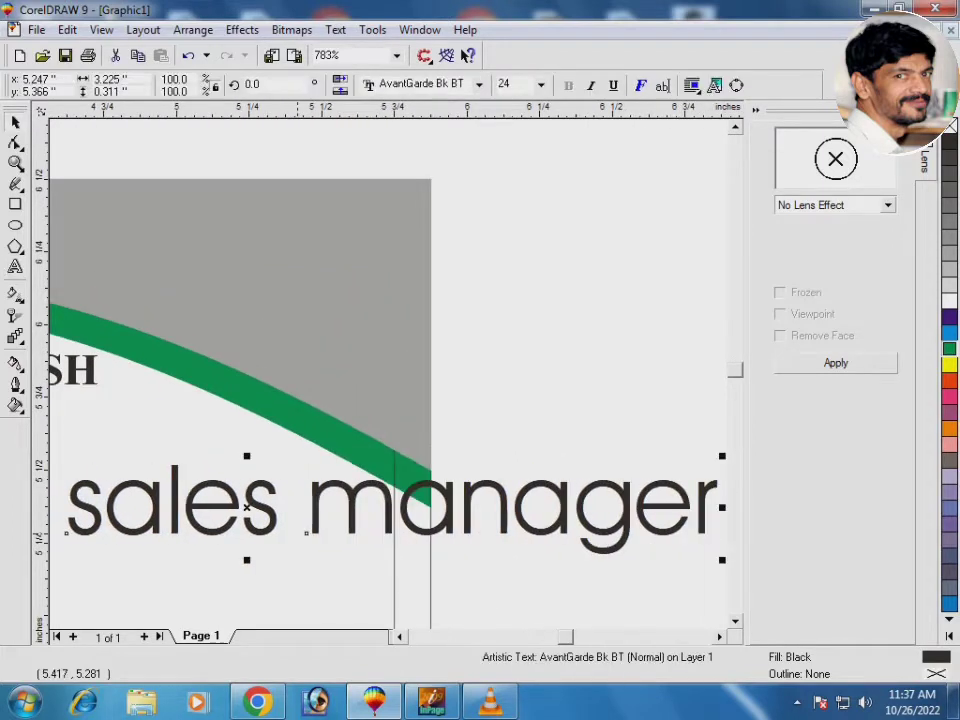
click(479, 84)
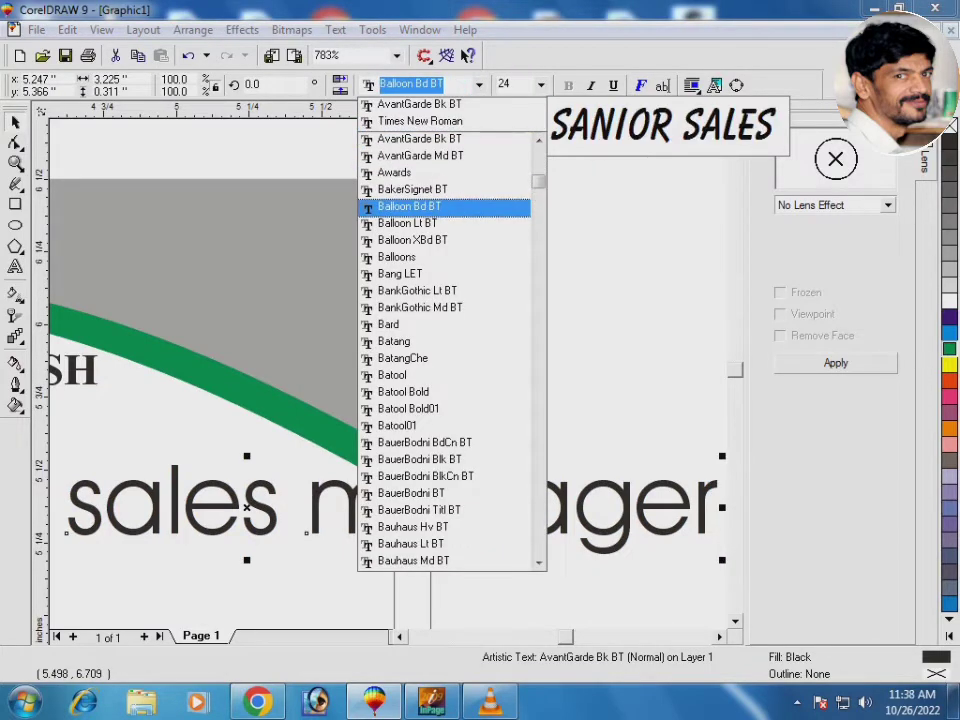
key(Up)
key(Up)
key(Up)
key(Up)
key(Up)
key(Up)
key(Up)
key(Up)
key(Up)
key(Up)
key(Up)
key(Up)
key(Up)
key(Up)
key(Up)
key(Up)
key(Up)
key(Up)
key(Up)
key(Up)
key(Return)
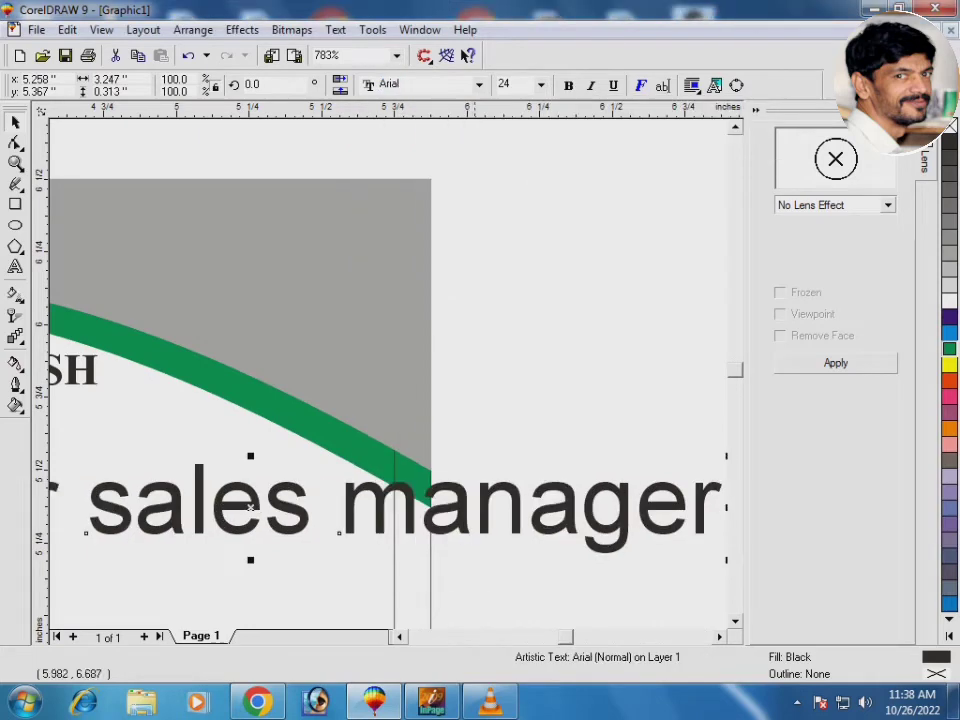
key(ctrl+b)
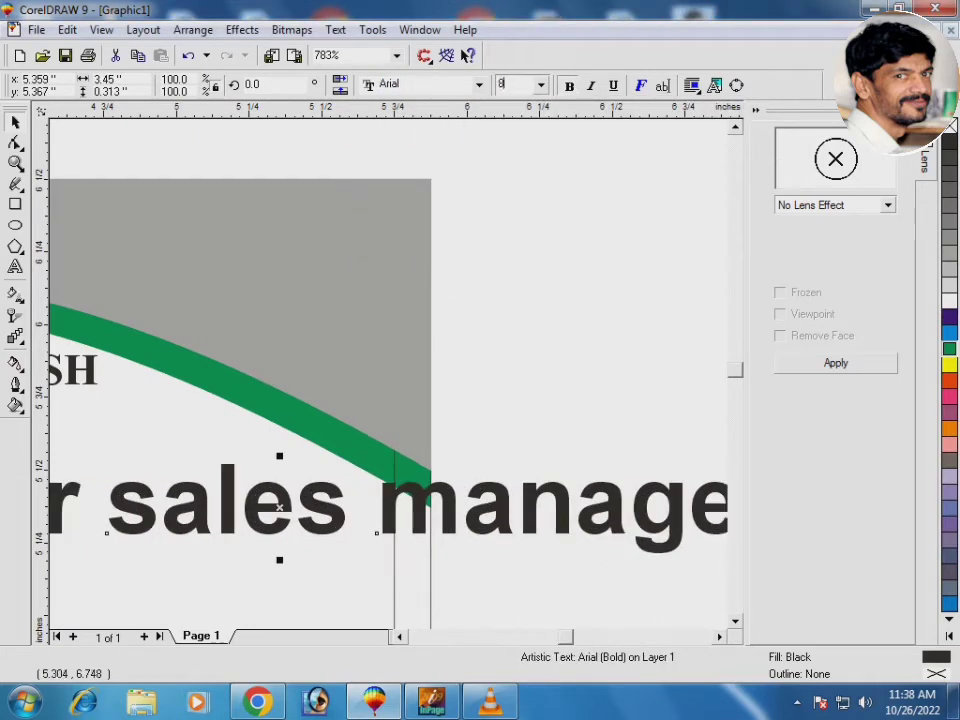
key(Return)
Change the title to Title Case and right-align it beneath the name
key(F4)
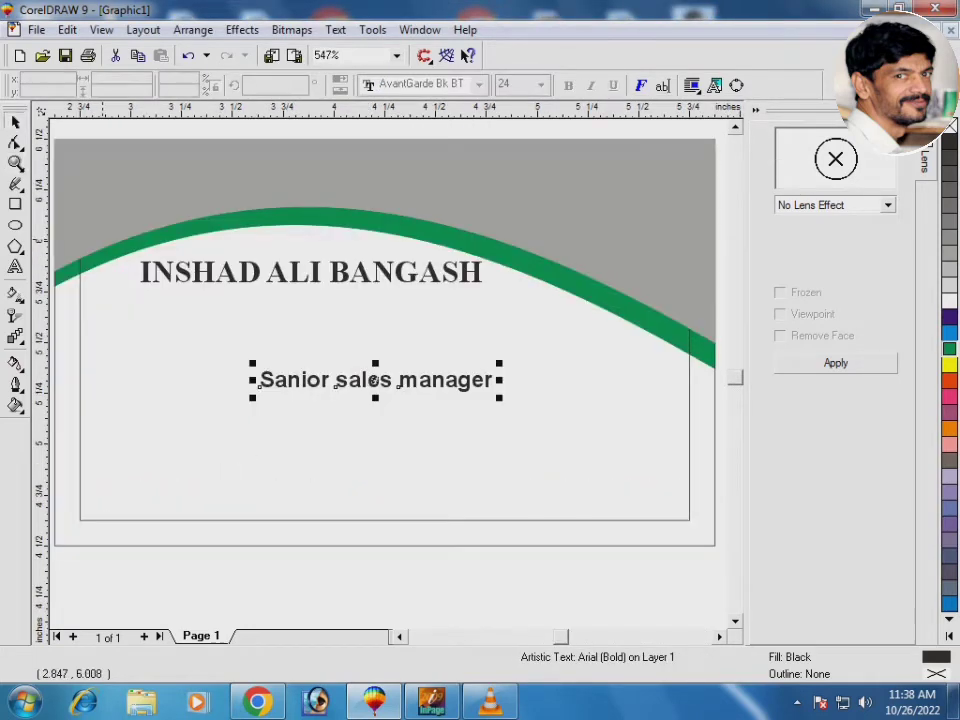
drag(95, 236, 536, 424)
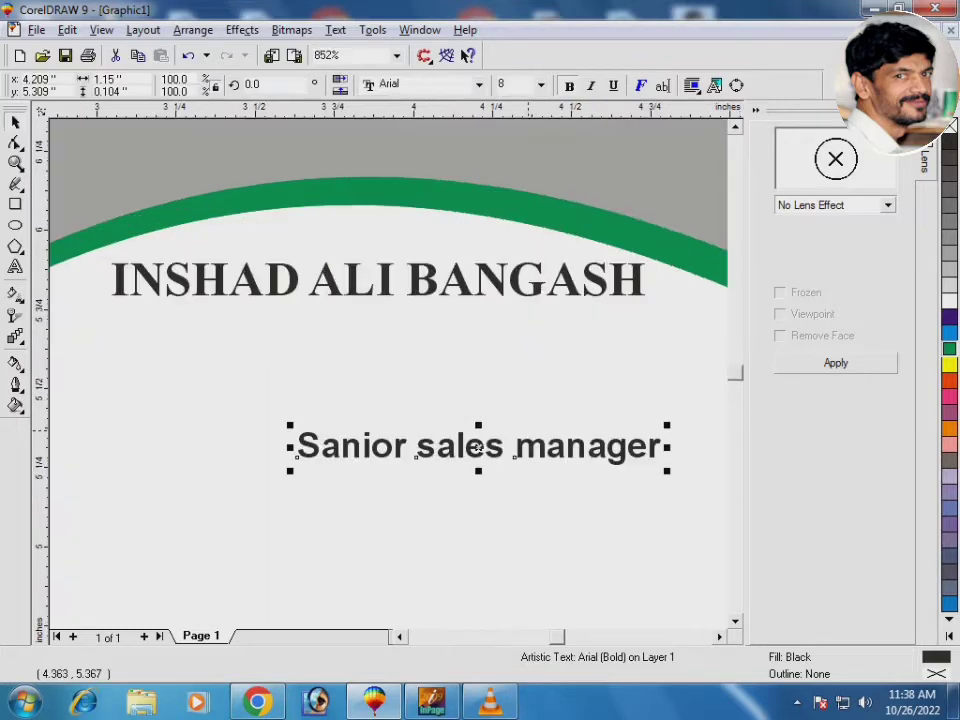
key(shift+F3)
key(Return)
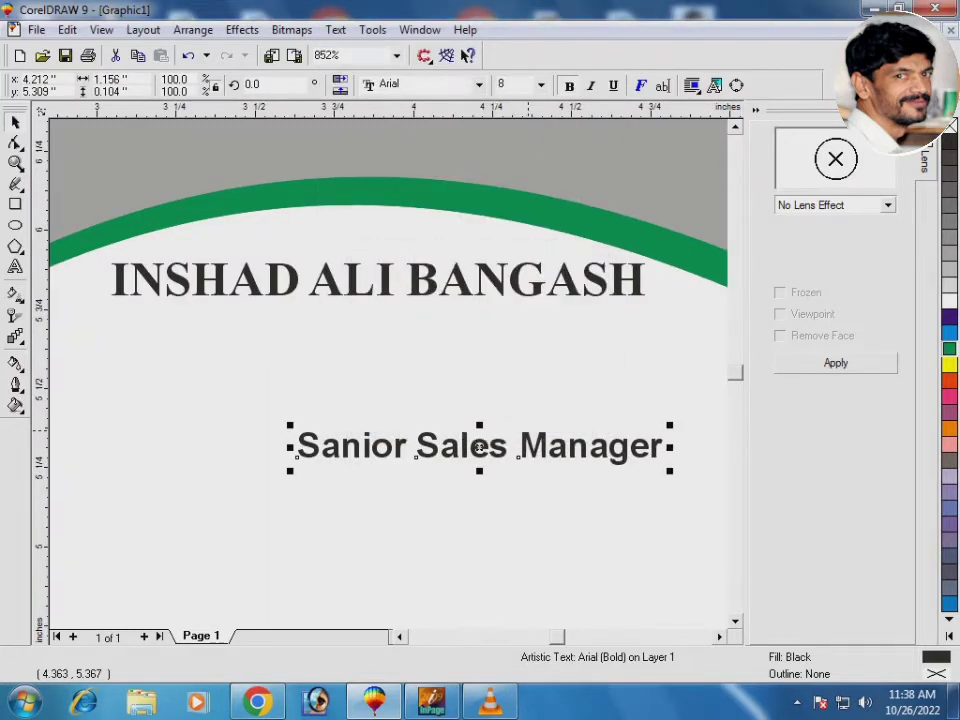
drag(480, 447, 464, 333)
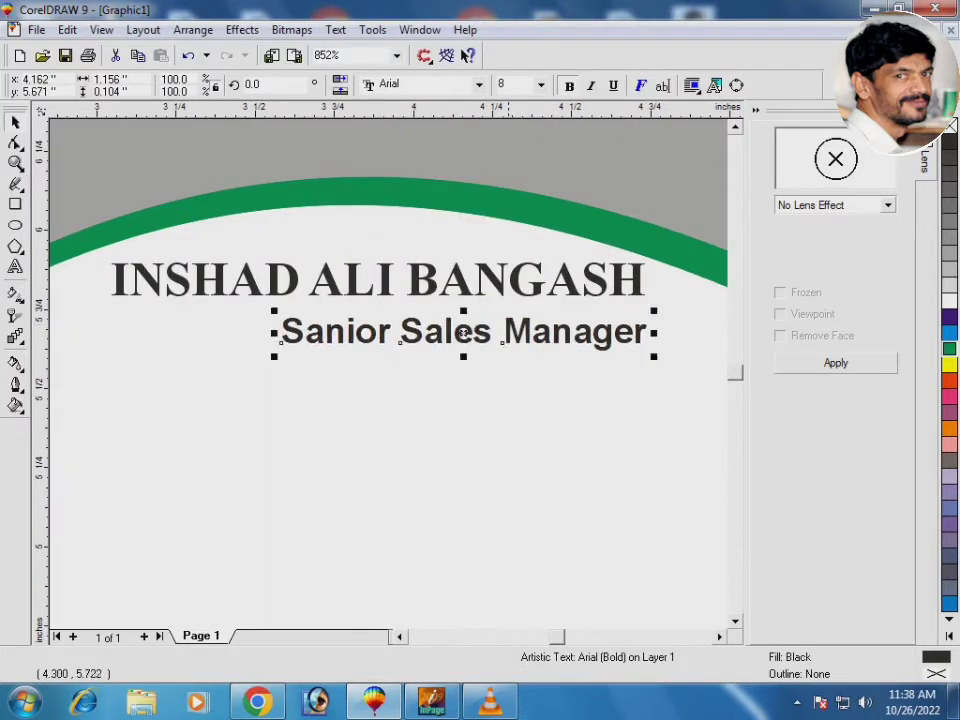
shift+click(471, 303)
key(r)
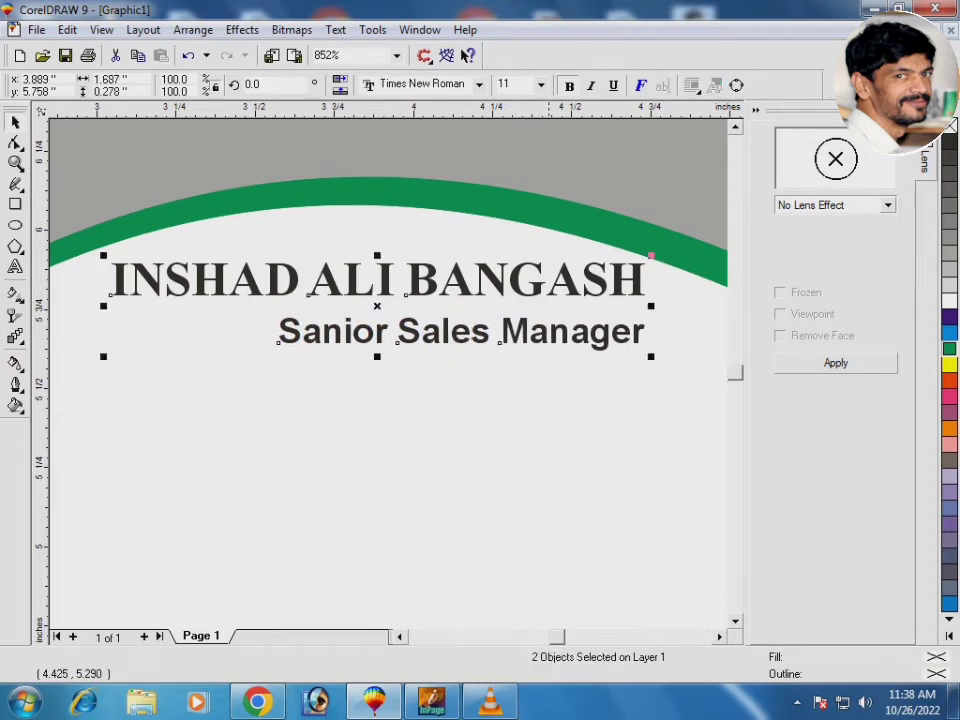
key(Escape)
key(F6)
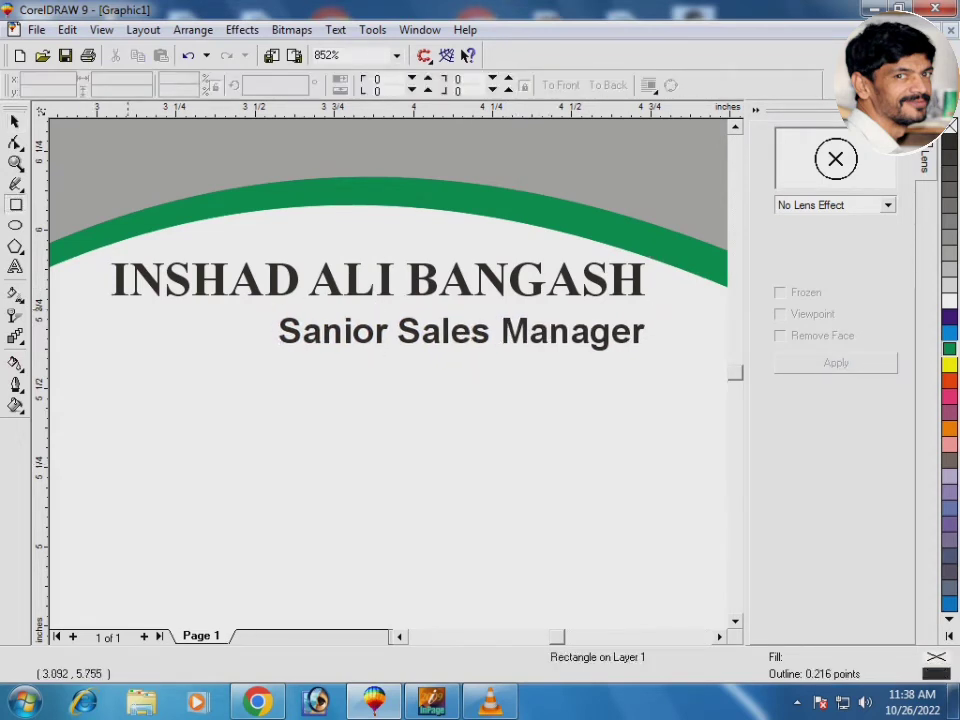
Draw a thin green bar under the name, stretched to the name's width
drag(114, 305, 646, 311)
key(space)
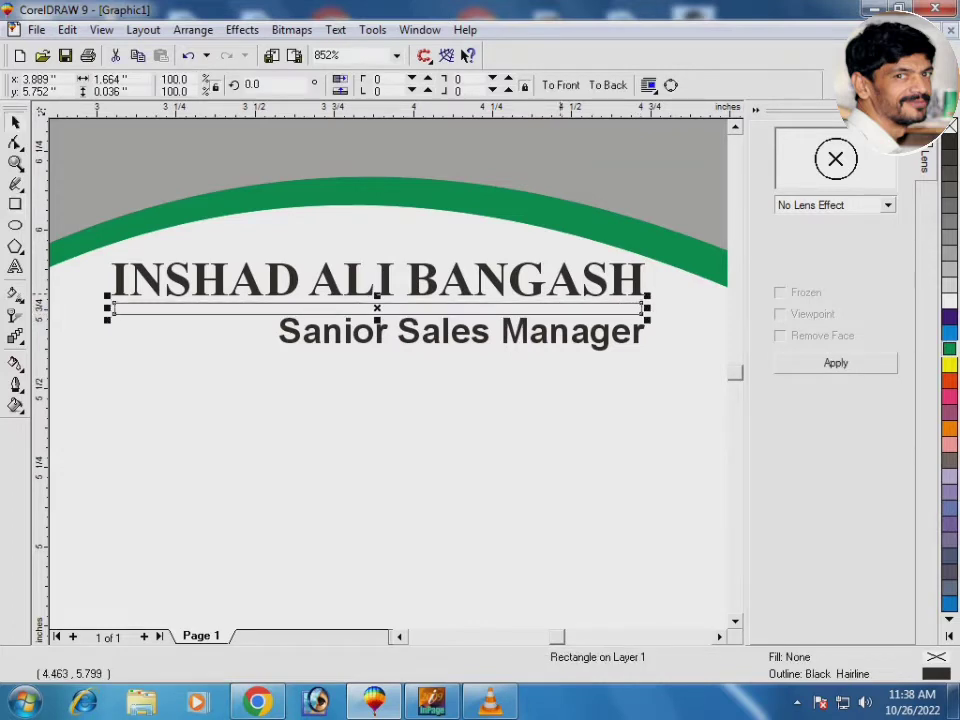
shift+click(542, 280)
shift+click(540, 280)
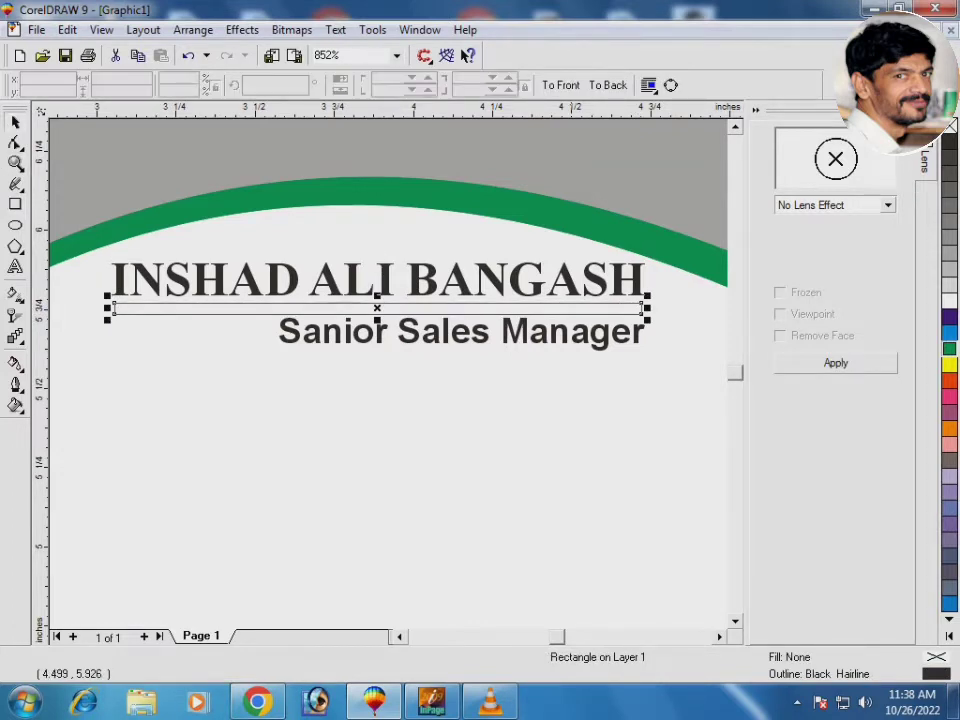
drag(570, 254, 668, 340)
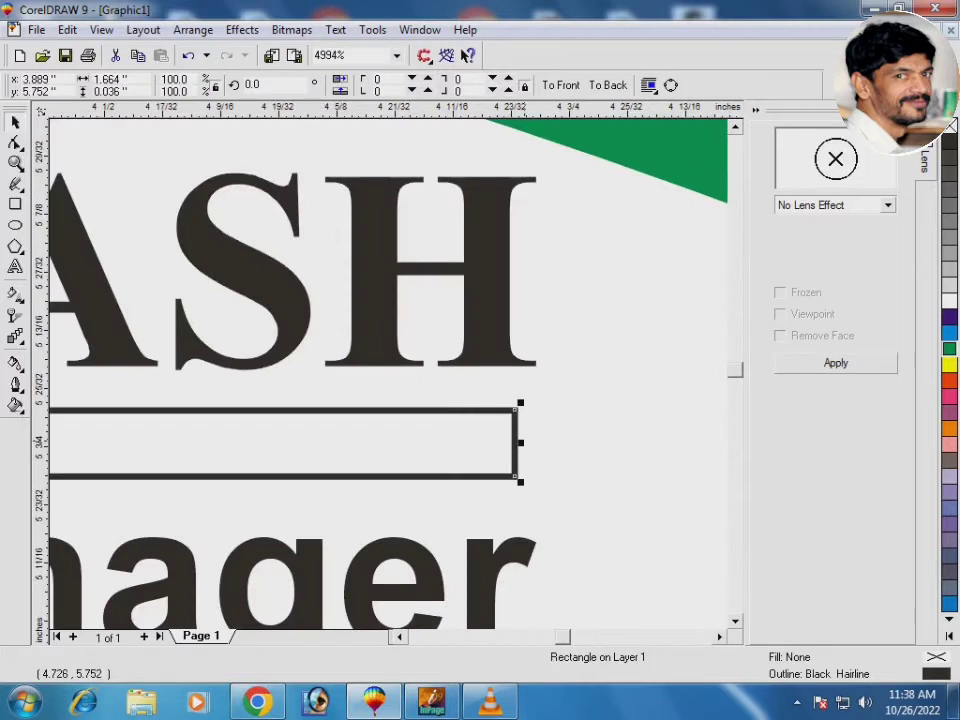
drag(520, 441, 537, 441)
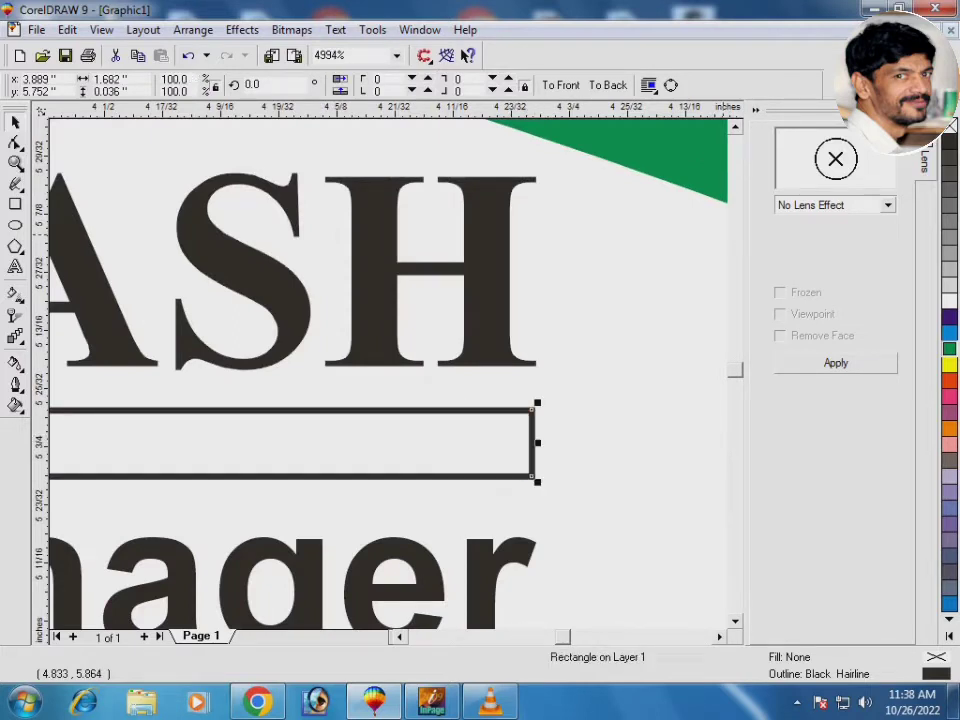
click(949, 348)
right_click(949, 348)
scroll(378, 330, down, 5)
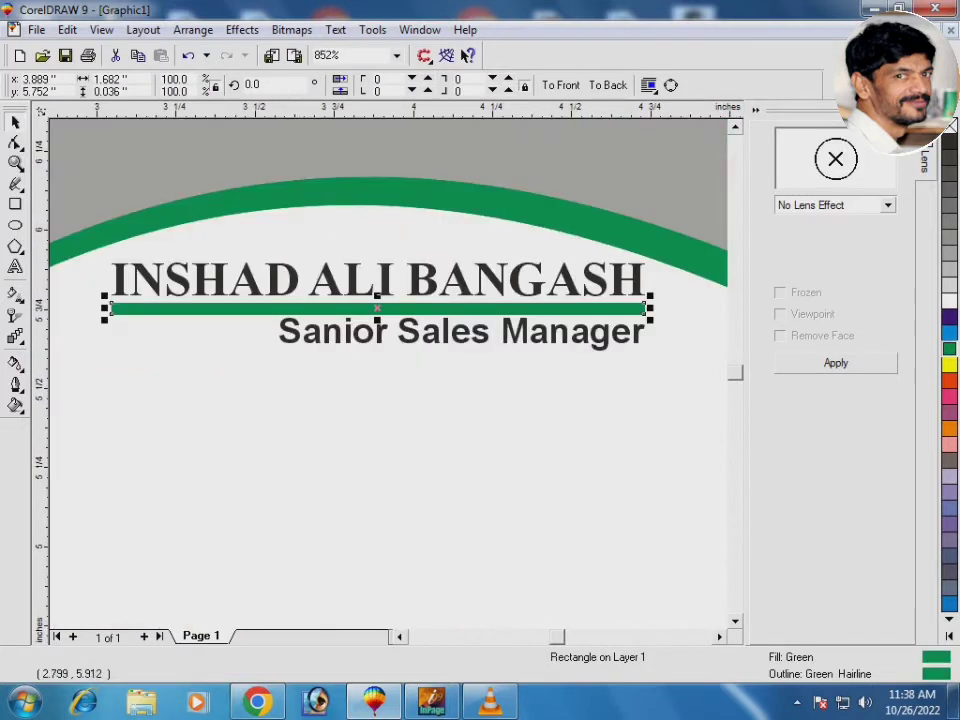
Apply a fountain transparency so the green bar fades toward its left end
key(g)
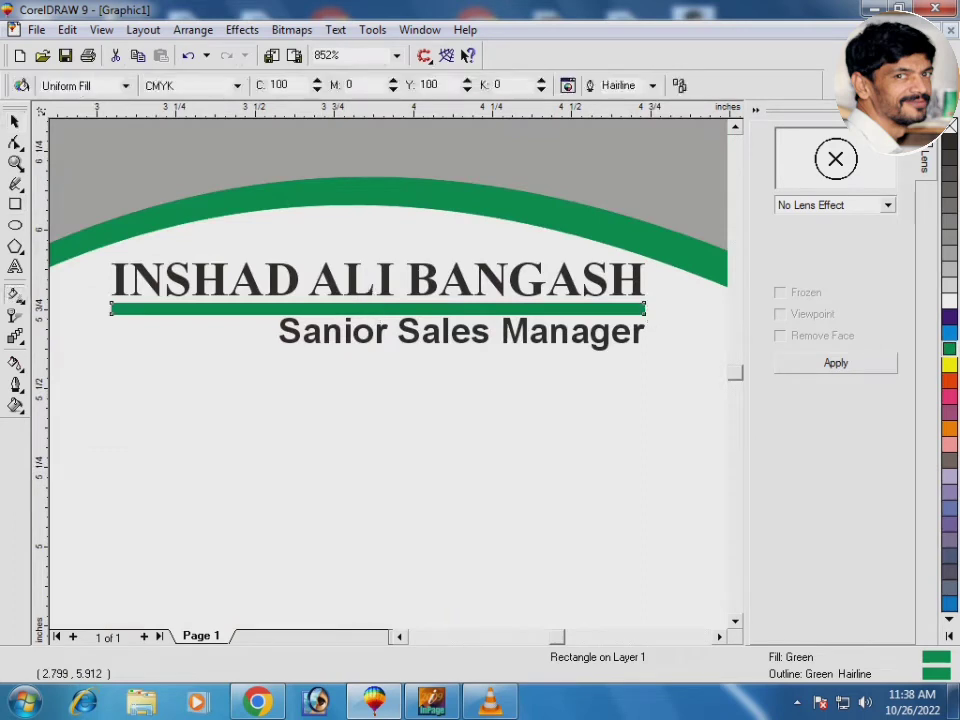
click(15, 315)
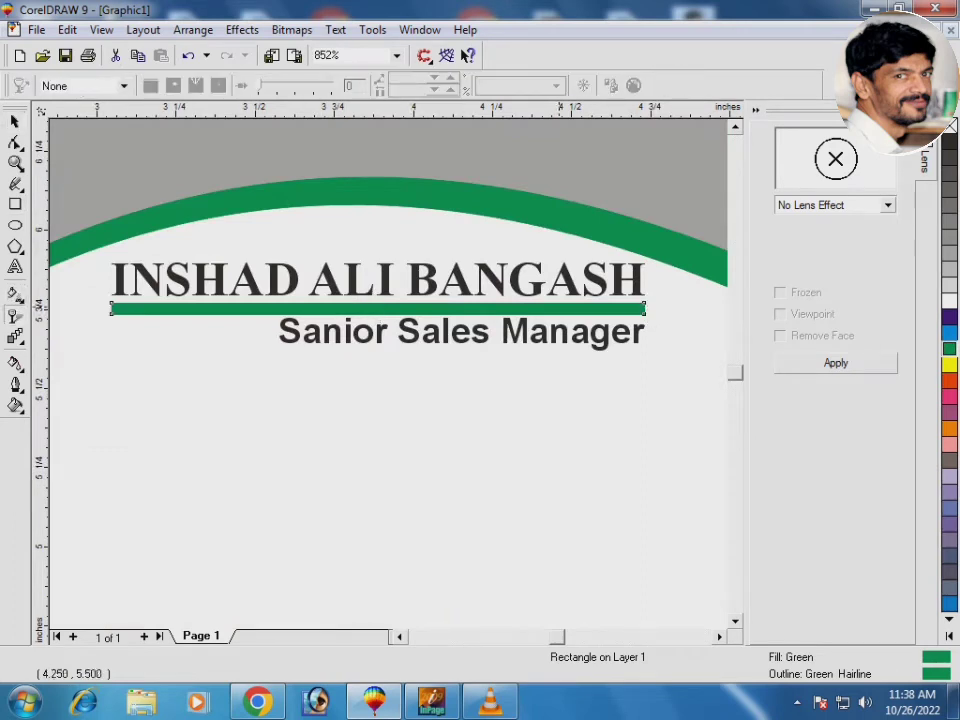
drag(559, 306, 113, 308)
drag(559, 306, 614, 306)
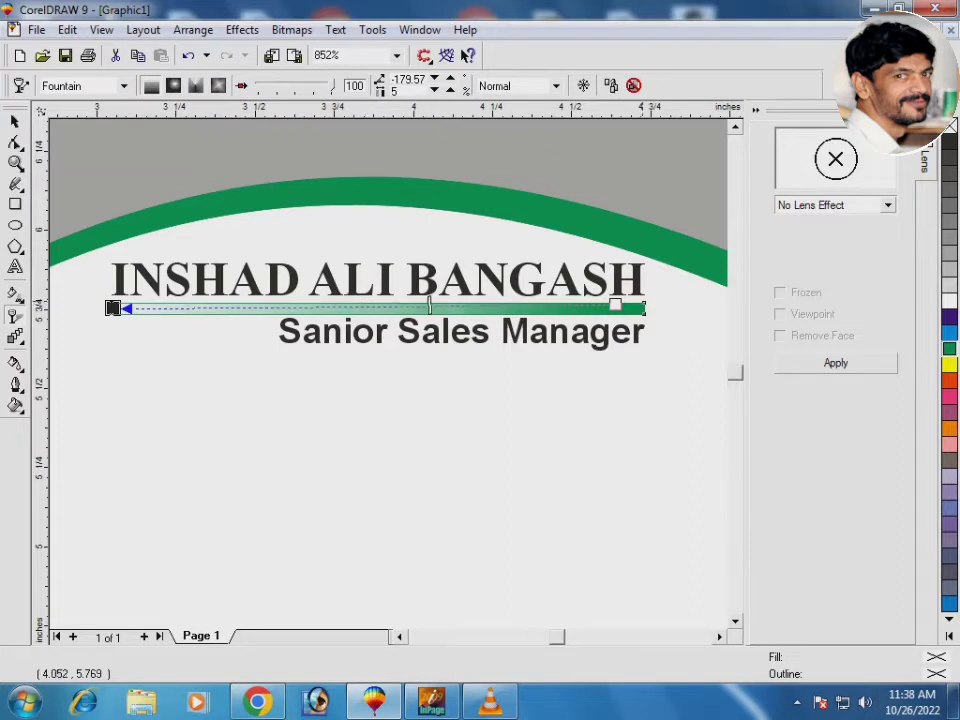
key(space)
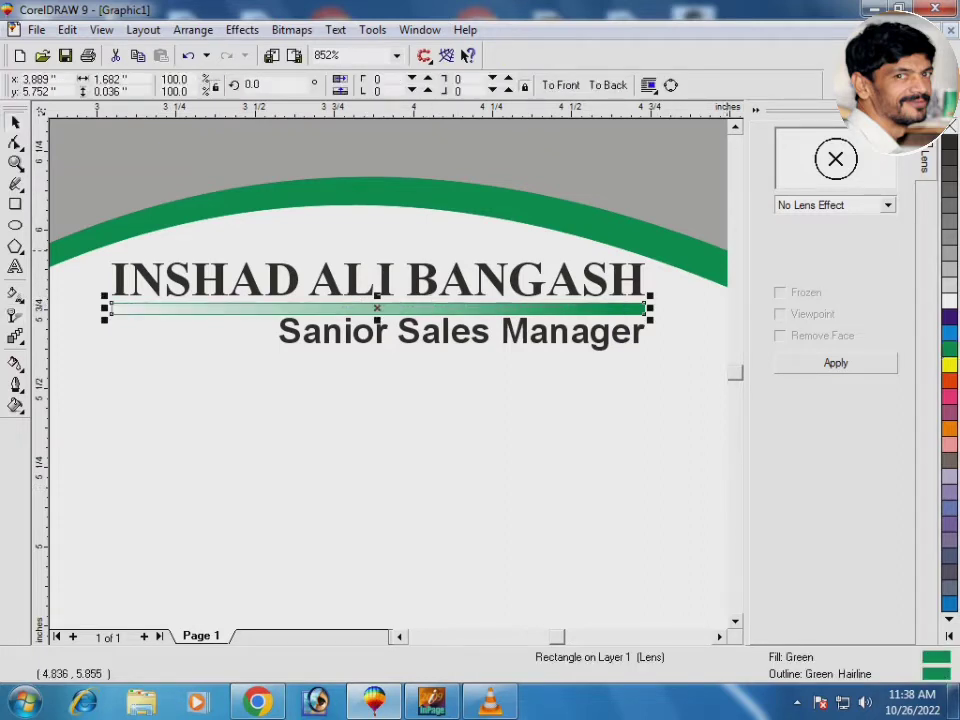
Remove the green bar's outline
right_click(948, 130)
key(Escape)
key(F2)
drag(246, 229, 465, 349)
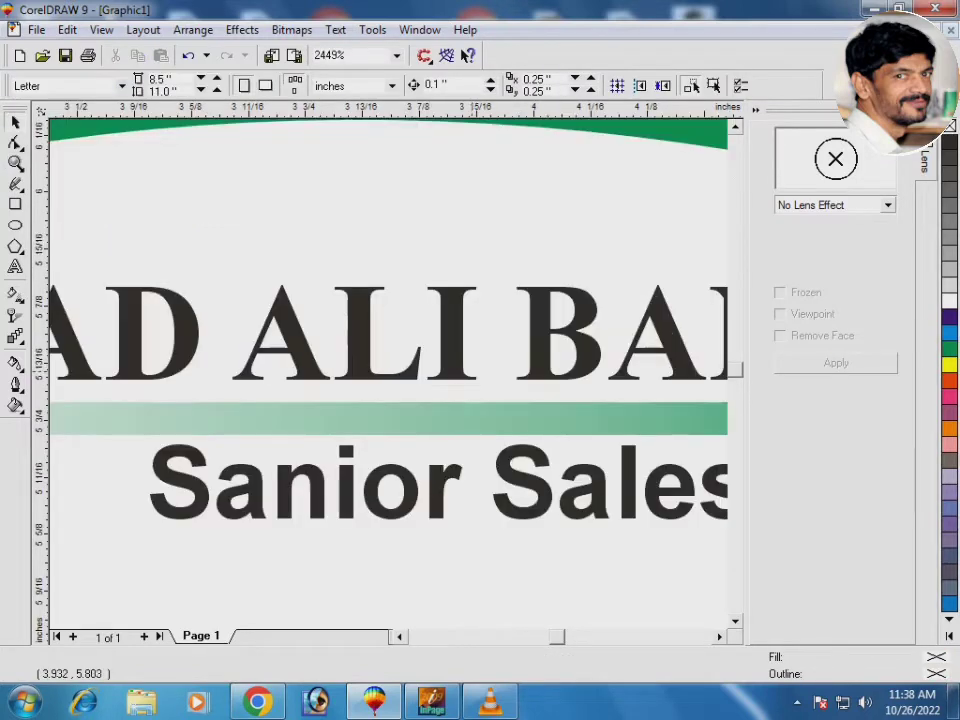
key(Tab)
key(F3)
key(F3)
key(Escape)
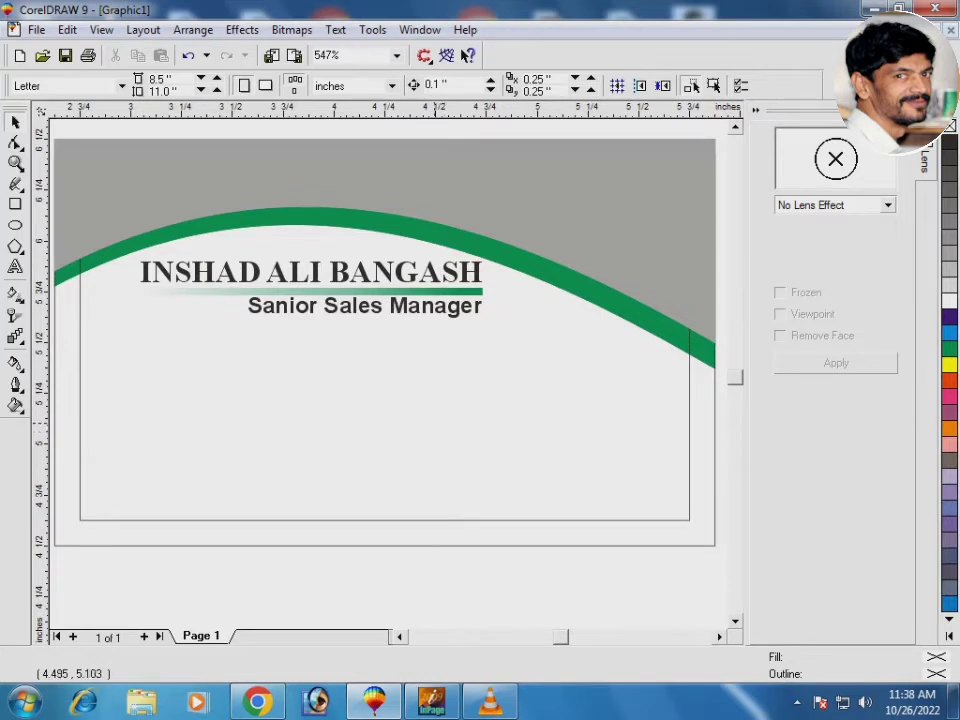
Import the state life.jpg logo file
key(ctrl+i)
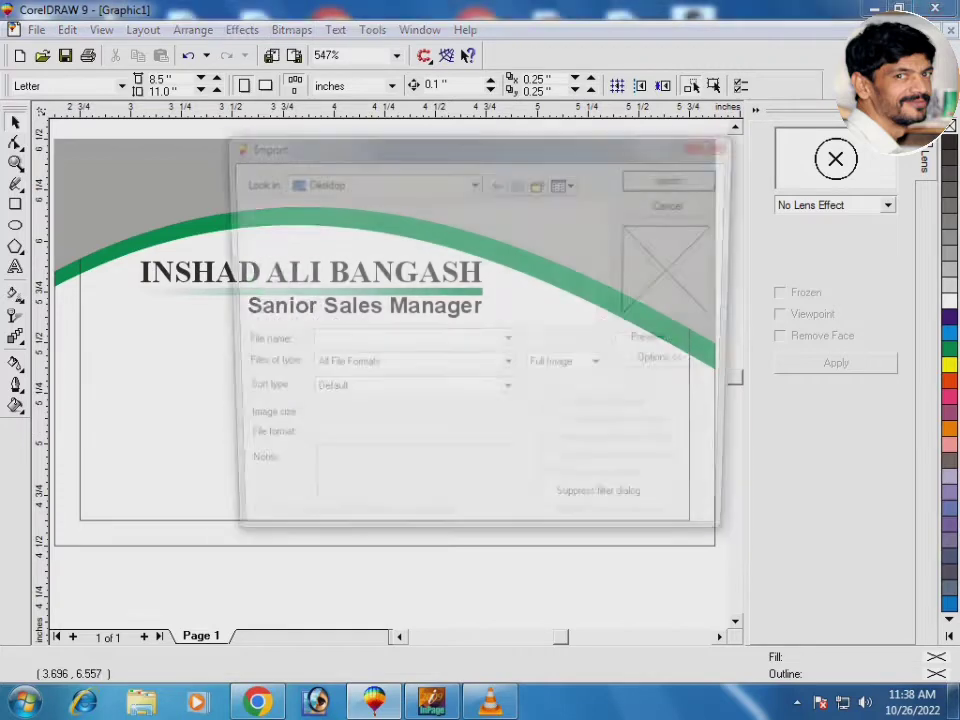
click(566, 182)
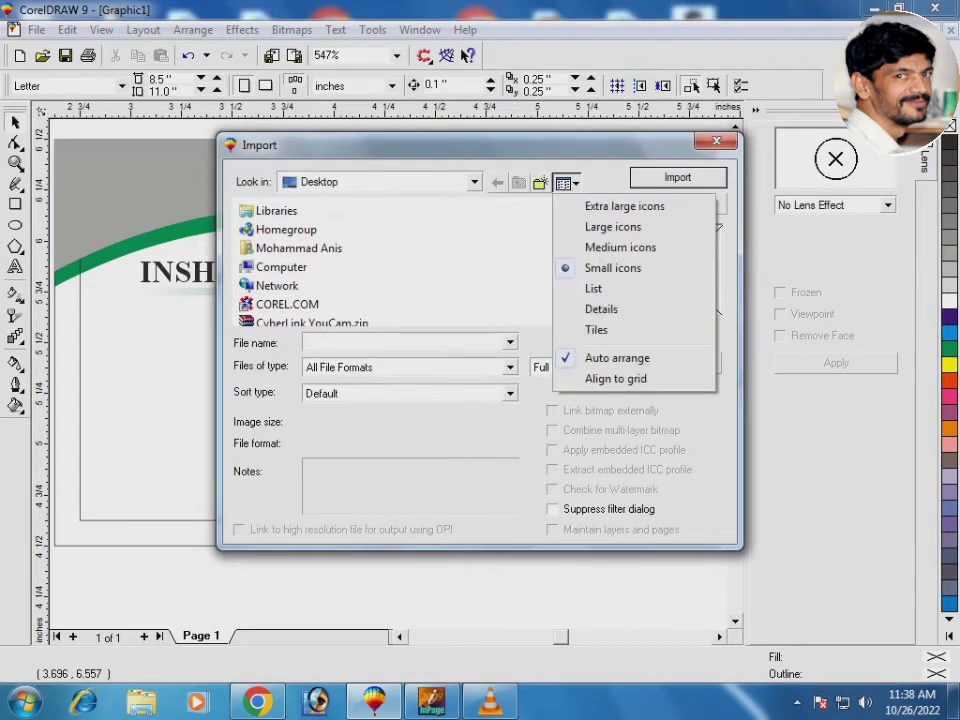
click(620, 247)
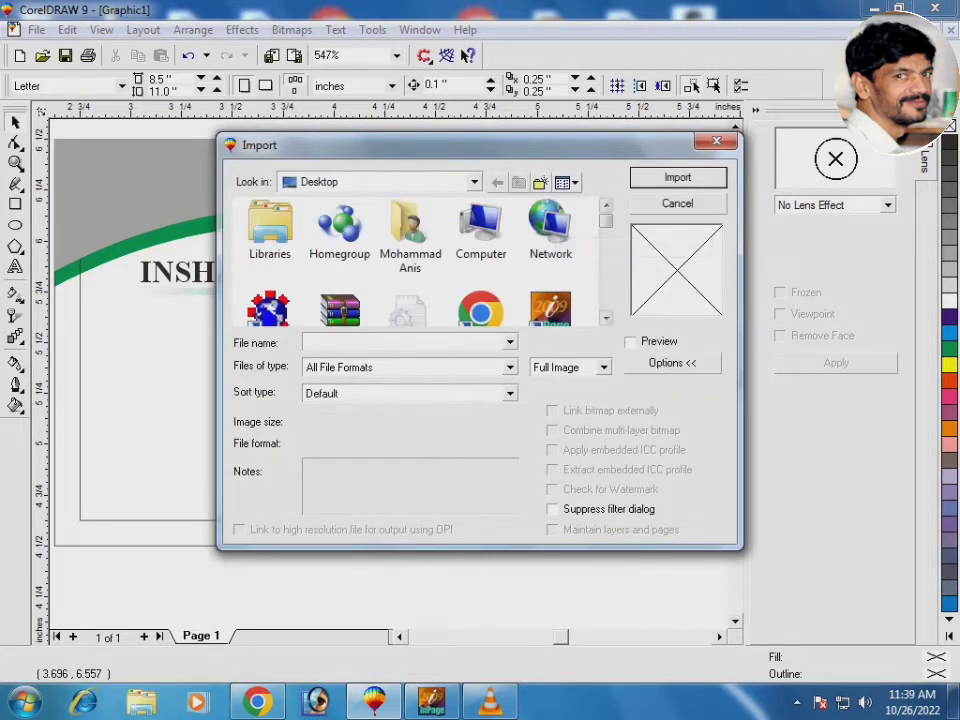
click(550, 308)
scroll(410, 240, down, 3)
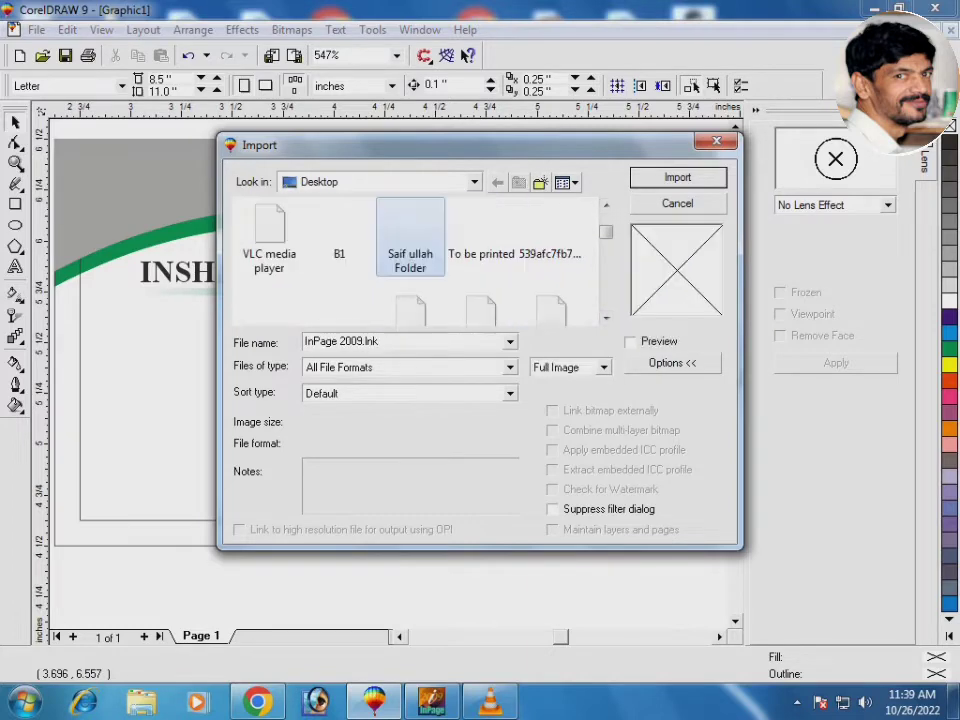
scroll(410, 260, down, 3)
click(484, 231)
key(Right)
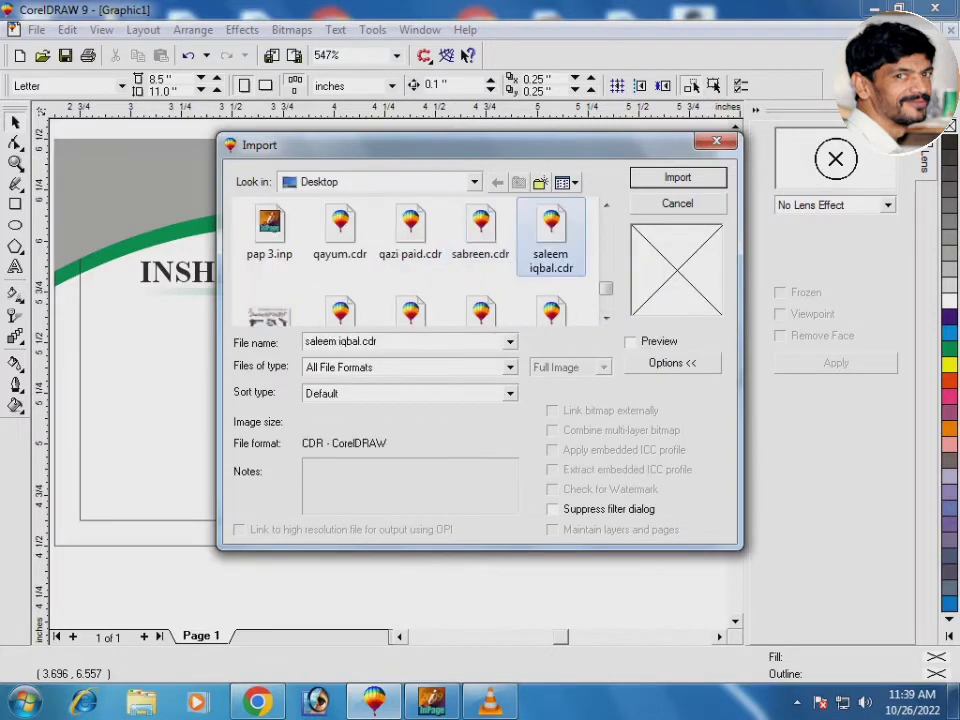
key(Right)
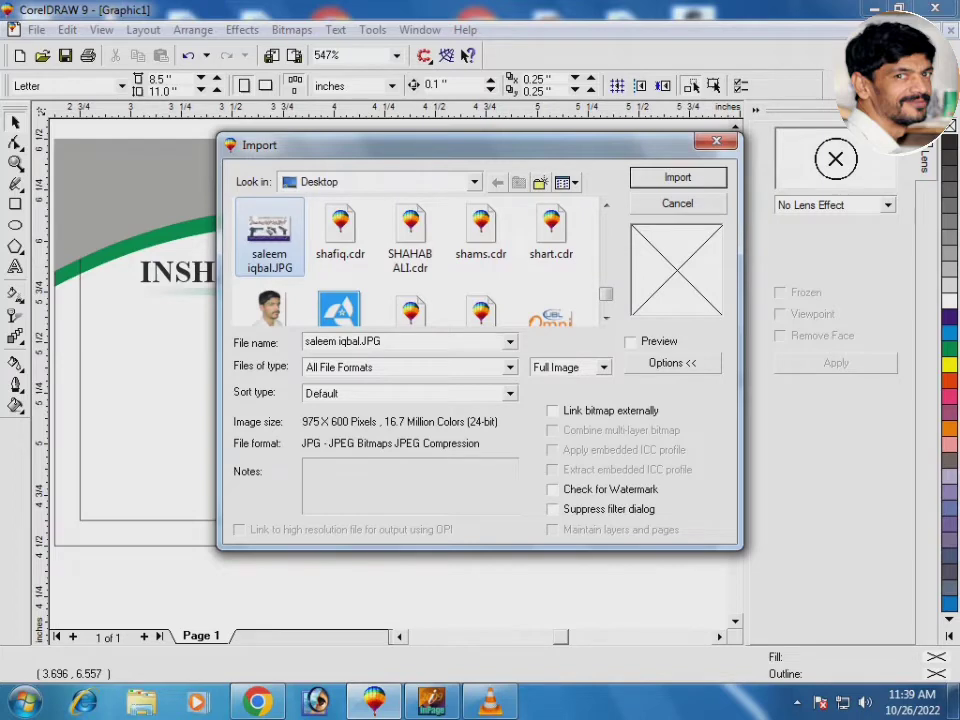
double_click(272, 228)
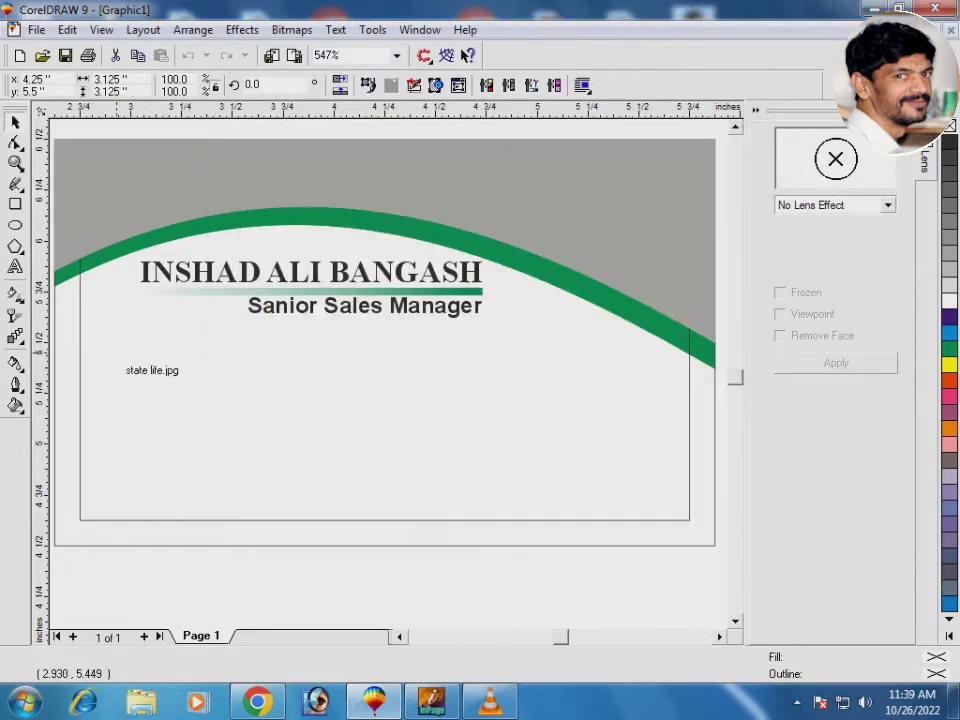
Place the logo at the card's lower left, shrink it slightly and shift it left
drag(113, 355, 240, 476)
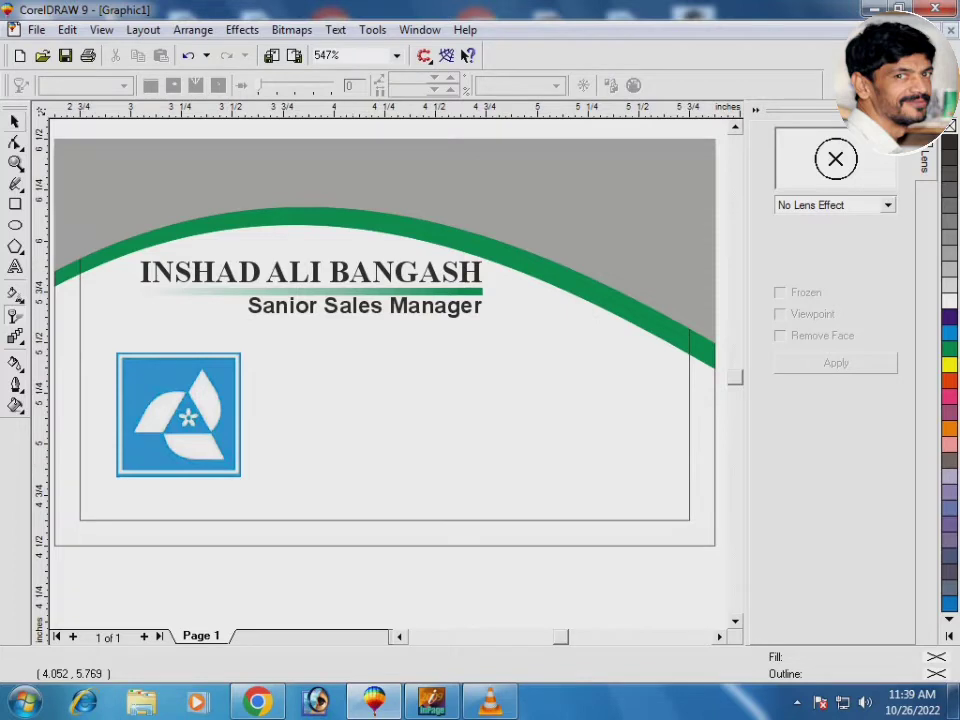
key(space)
click(179, 412)
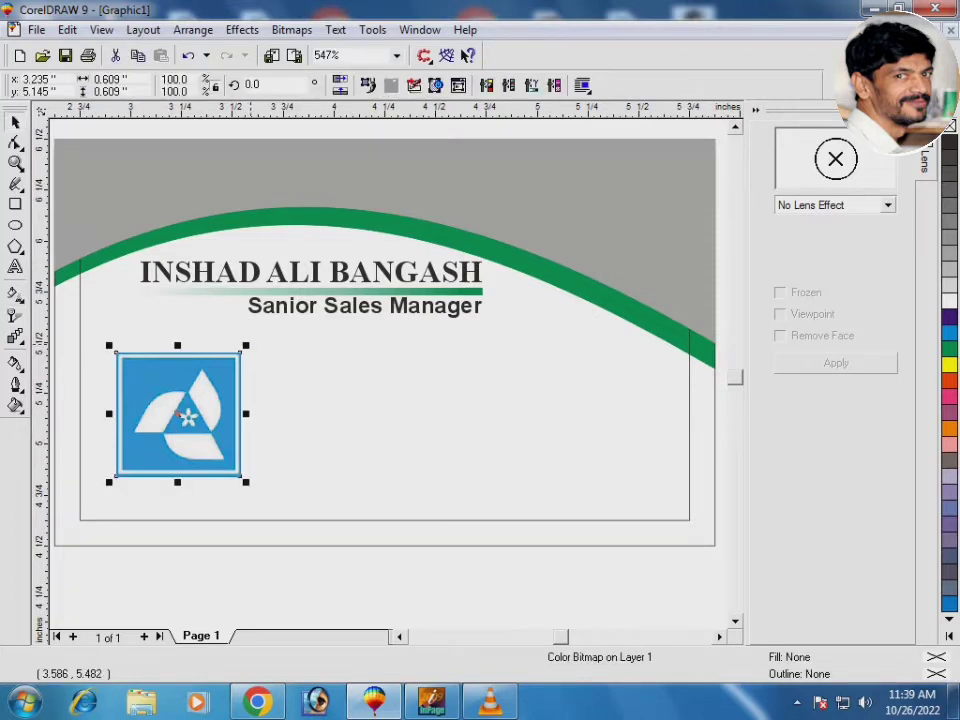
drag(246, 345, 226, 368)
drag(180, 422, 153, 410)
Copy the fading green bar above the logo, shorten it, and left-align it with the logo
click(208, 290)
drag(208, 290, 210, 342)
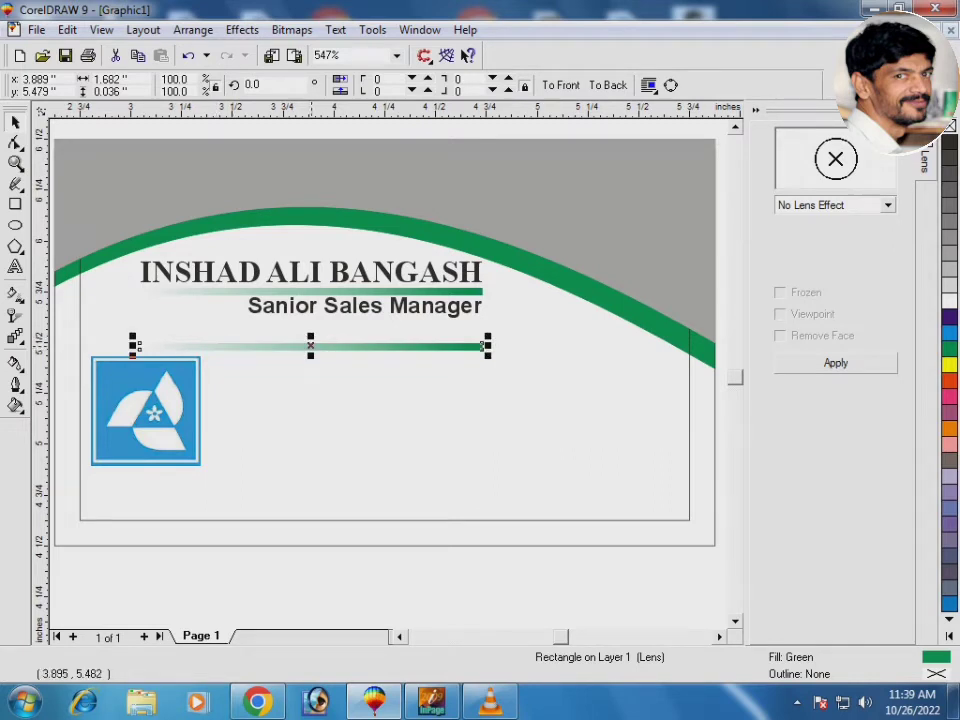
drag(310, 346, 274, 347)
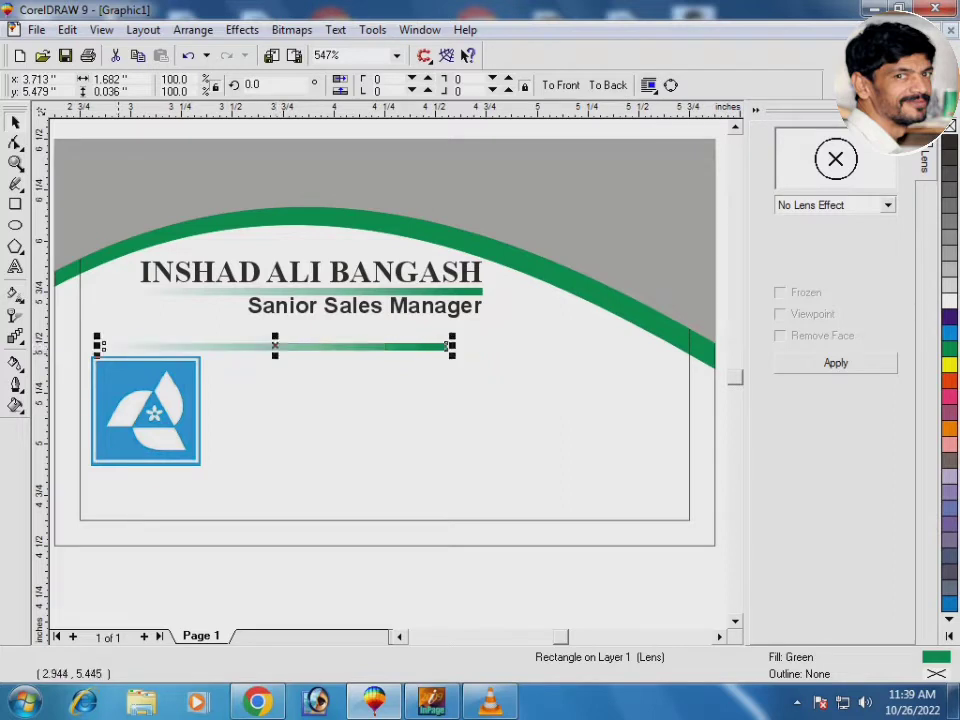
drag(100, 348, 150, 348)
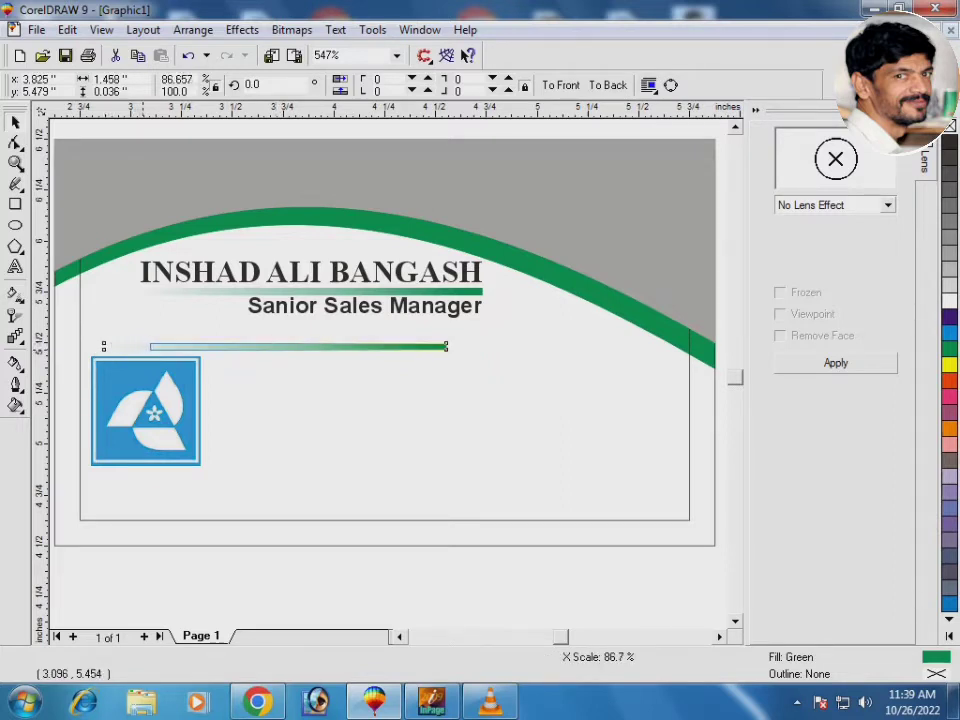
shift+click(135, 375)
key(l)
key(Escape)
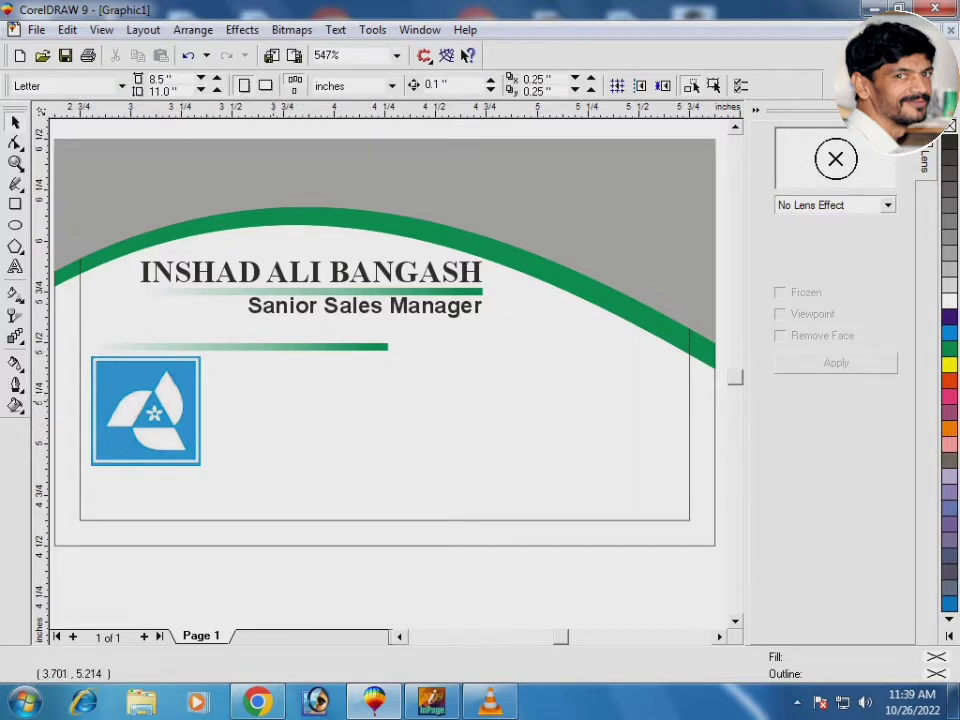
Start an artistic text block beside the card reading 'office' and 'Pass Kallay, hangu'
key(z)
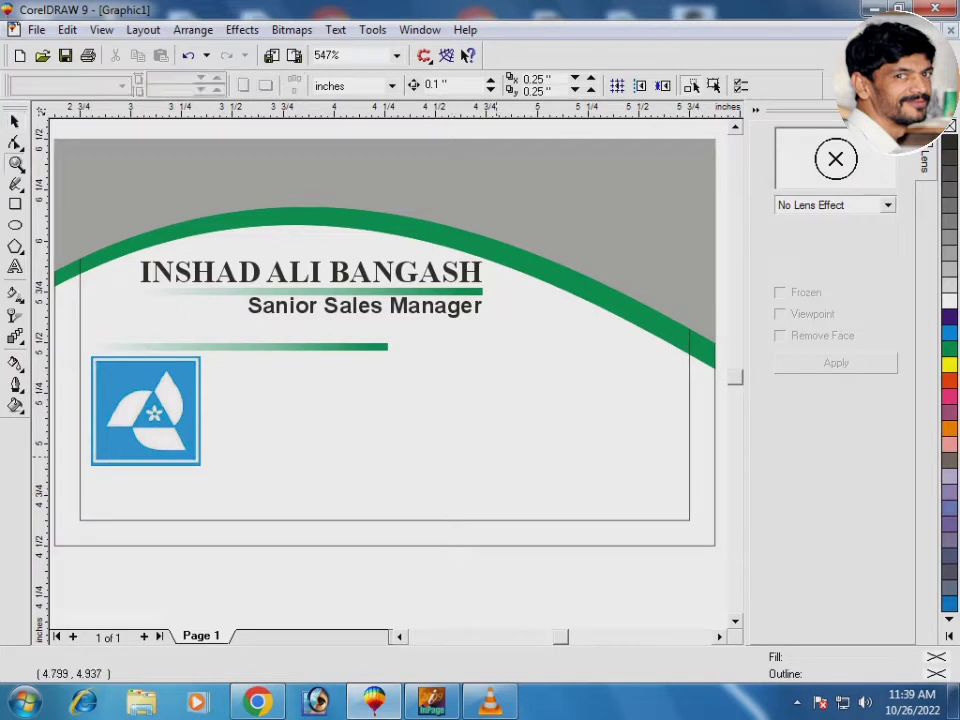
drag(424, 448, 612, 386)
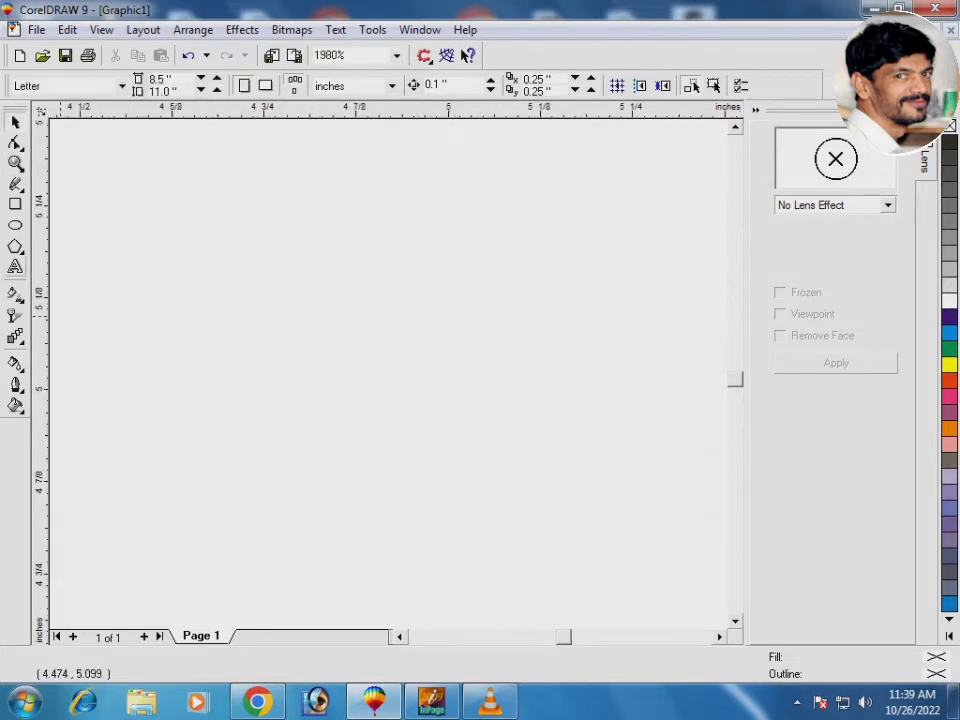
key(F8)
click(174, 390)
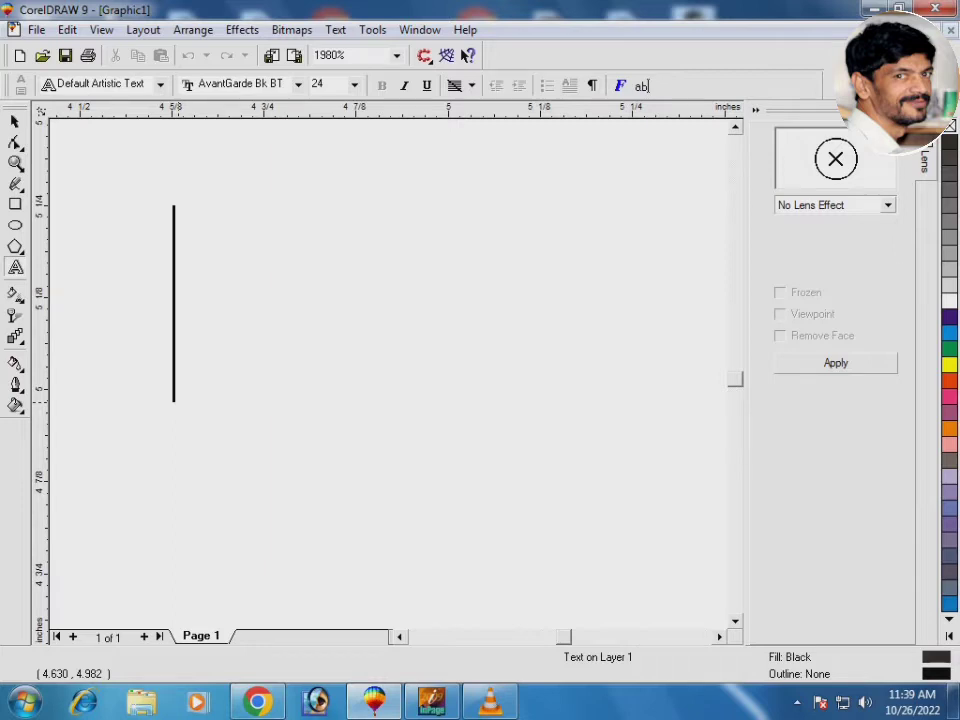
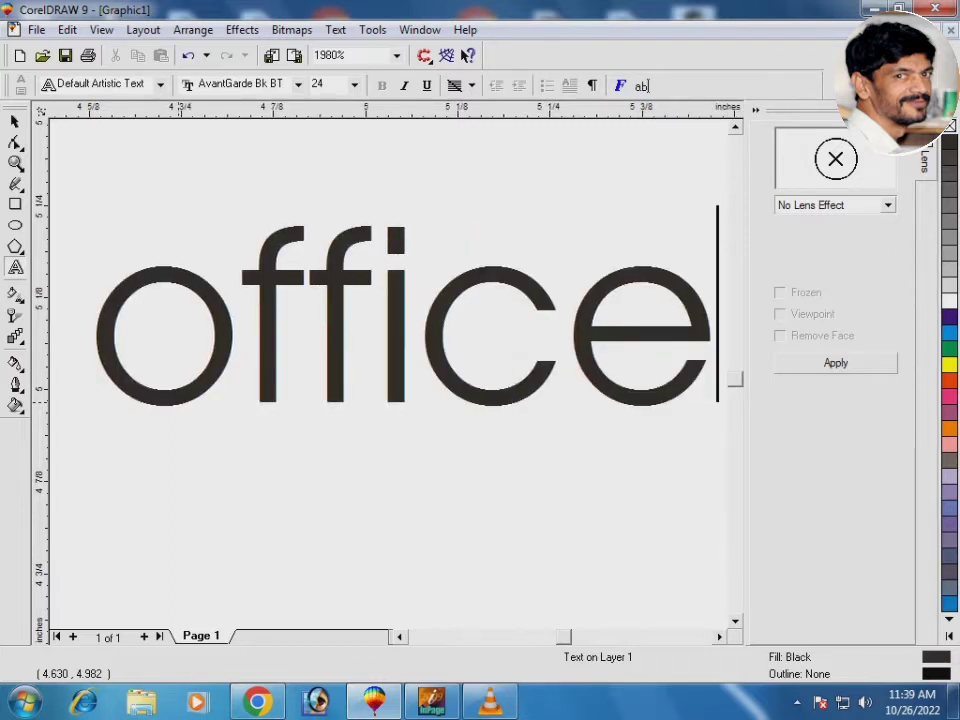
key(Return)
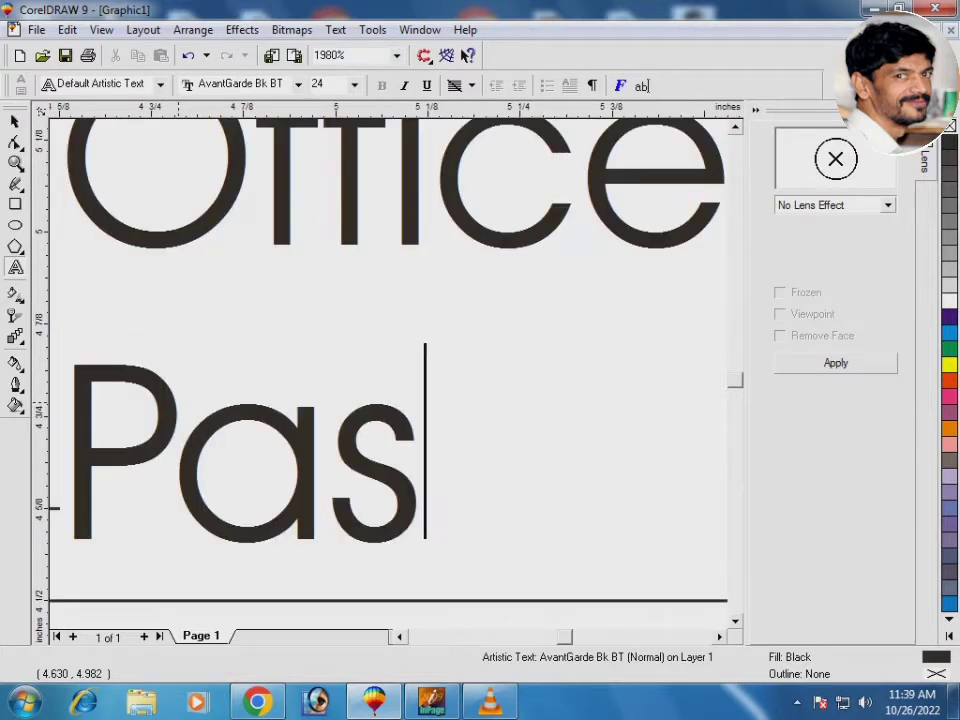
key(BackSpace)
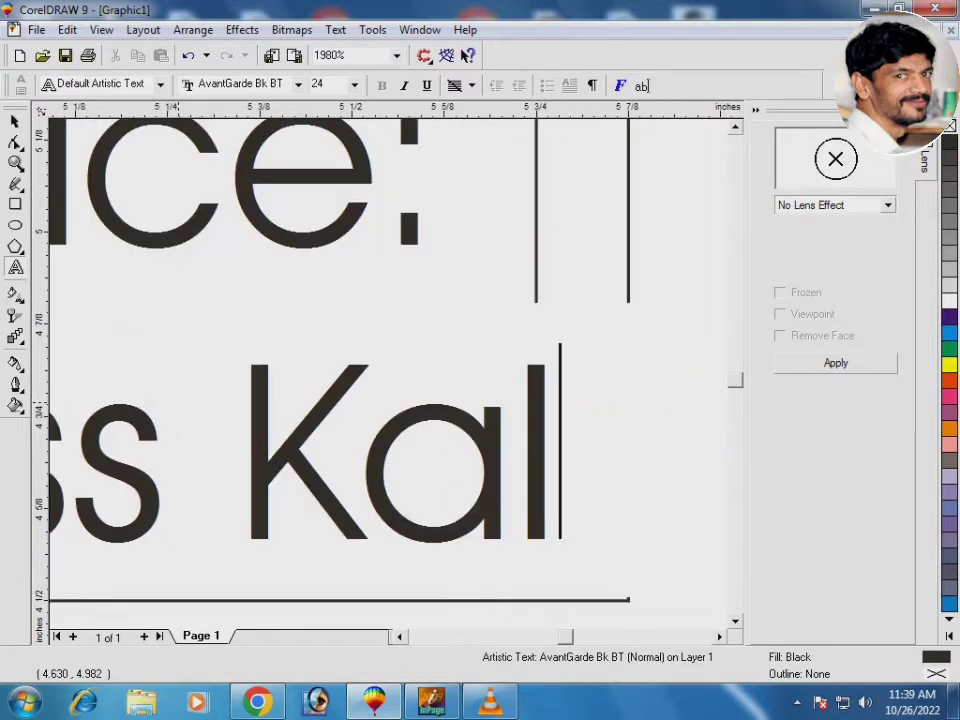
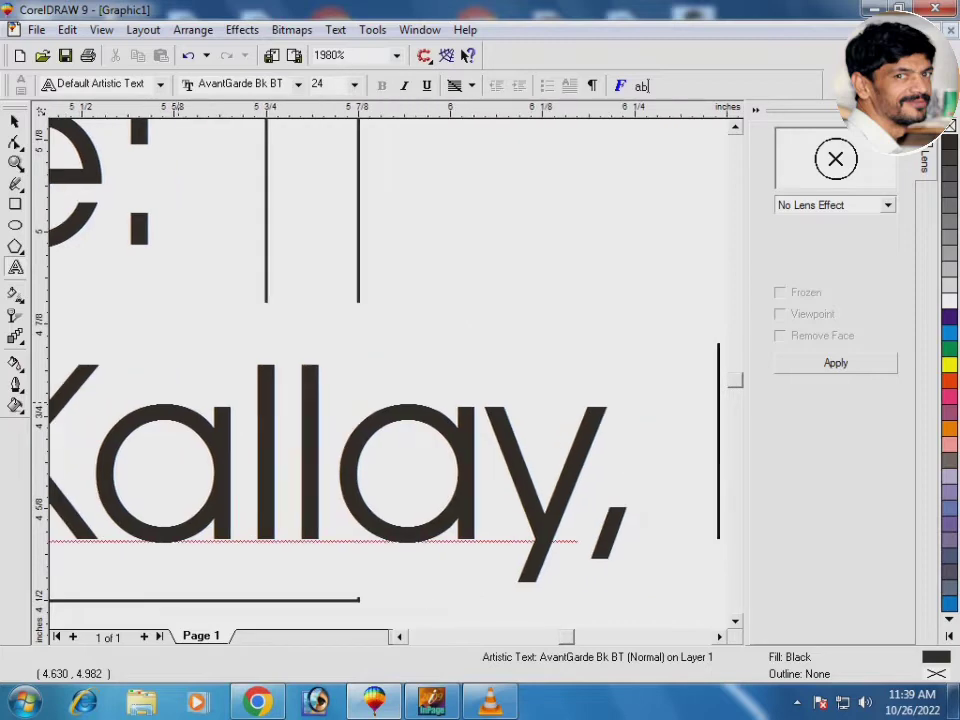
key(Return)
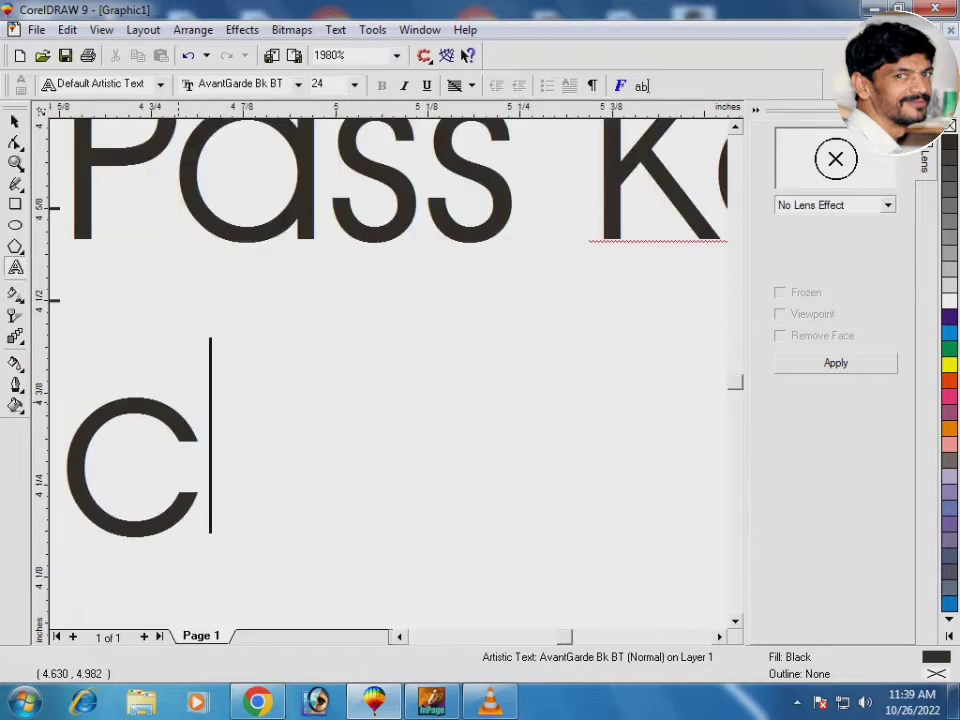
key(BackSpace)
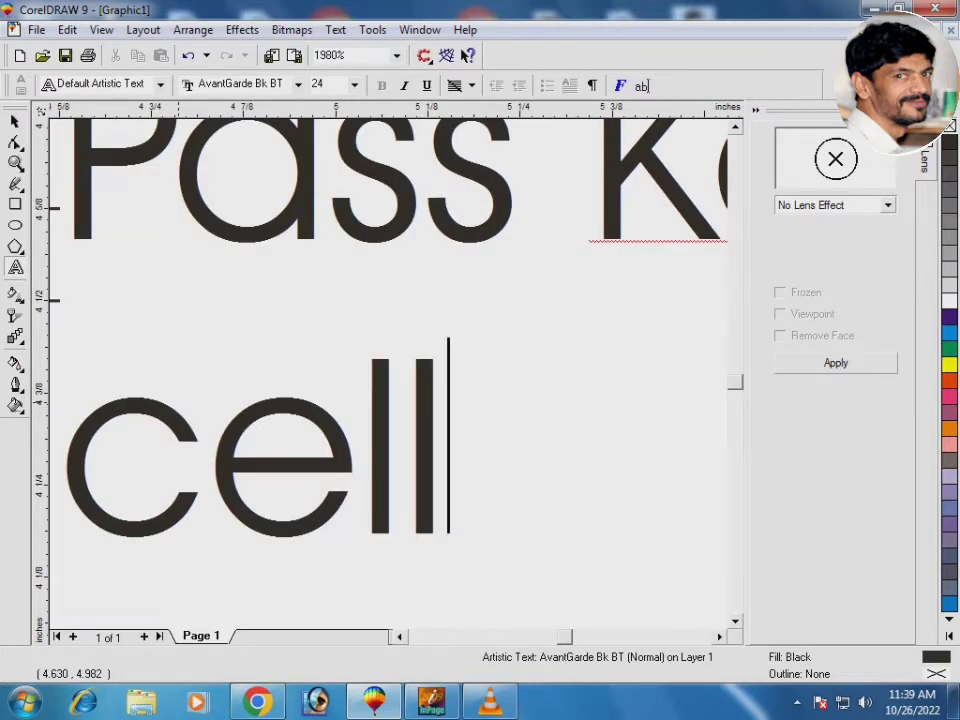
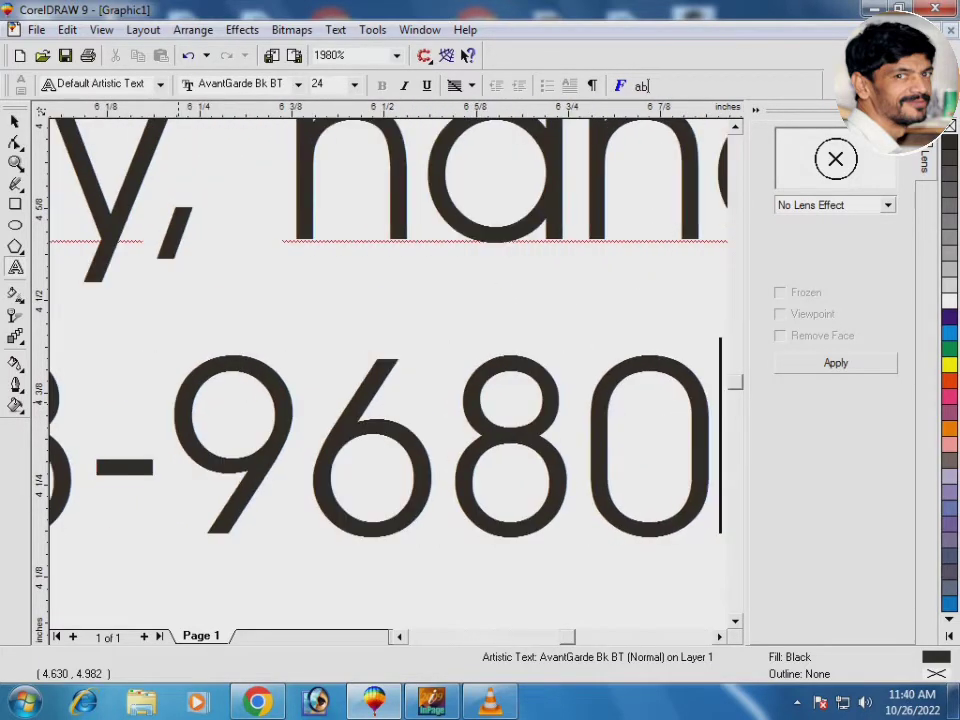
key(Return)
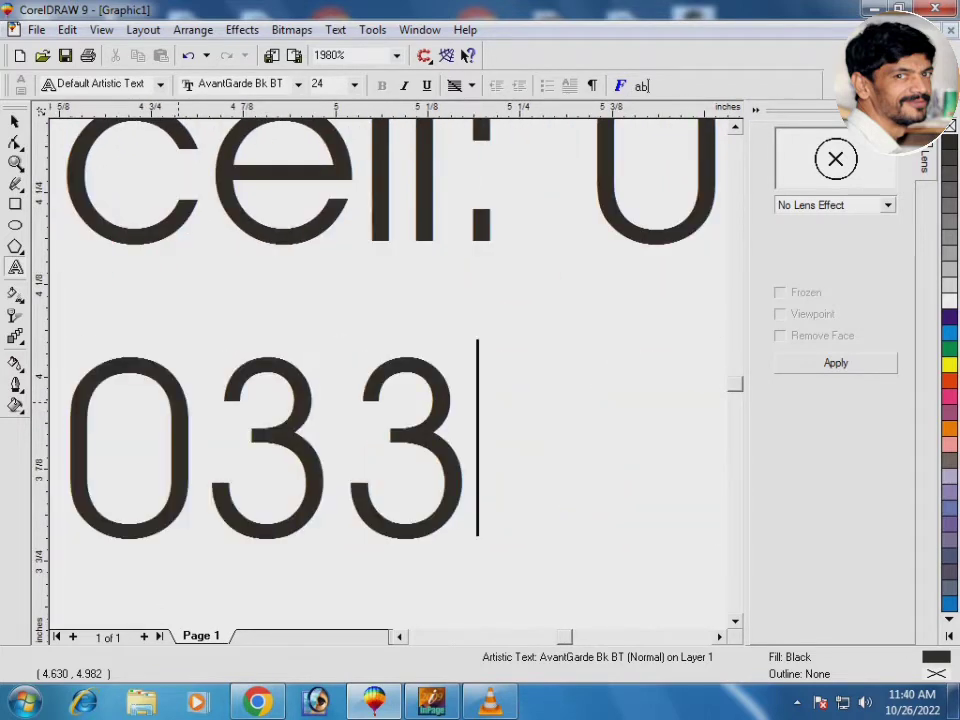
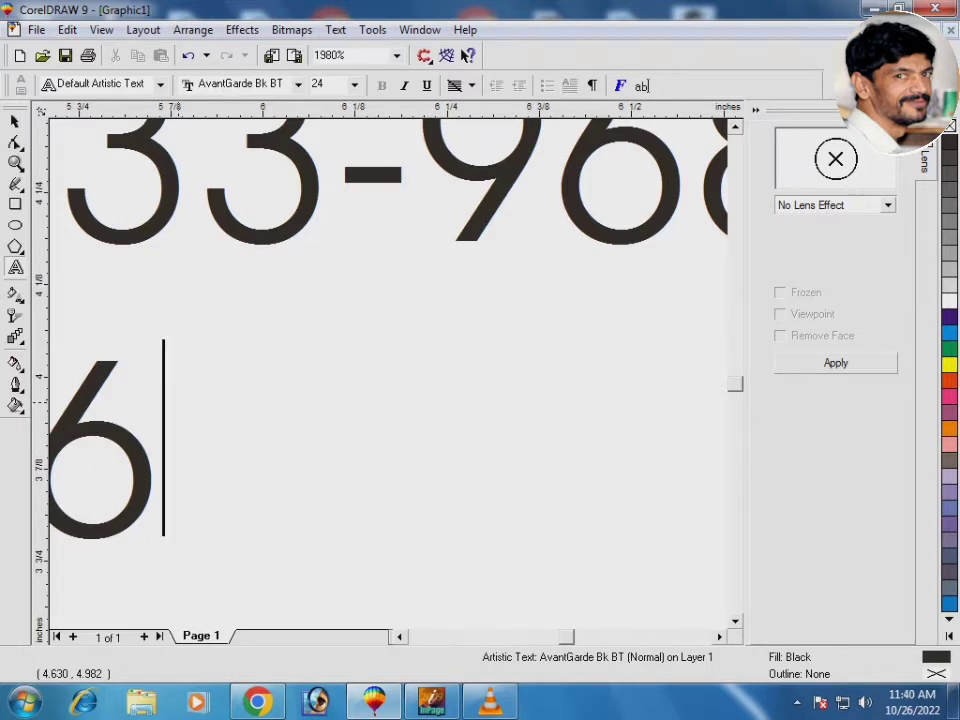
key(F4)
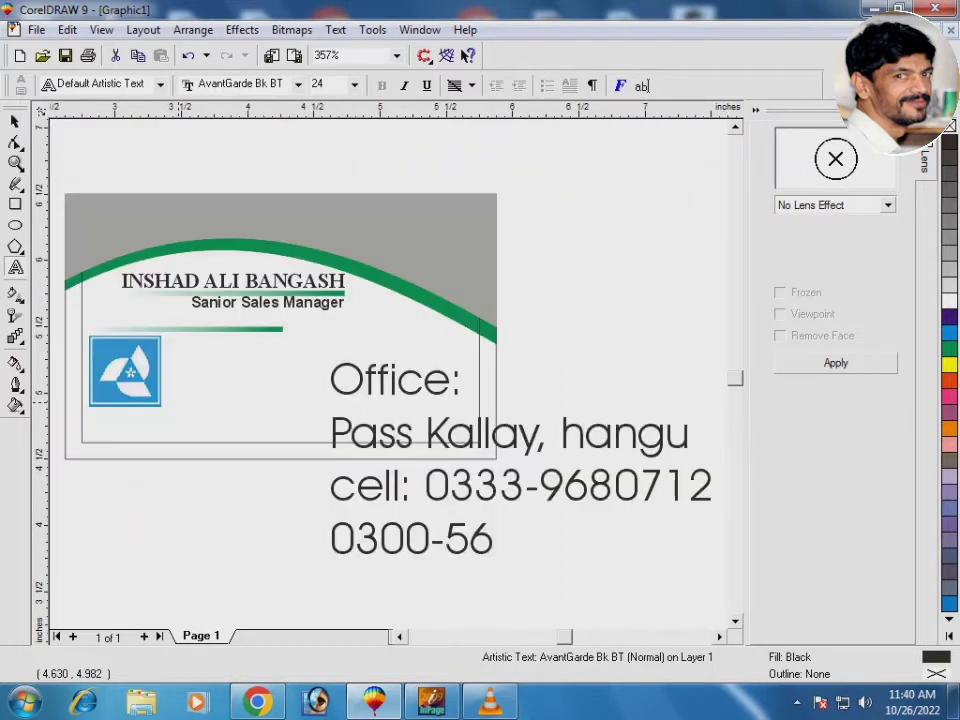
key(ctrl+space)
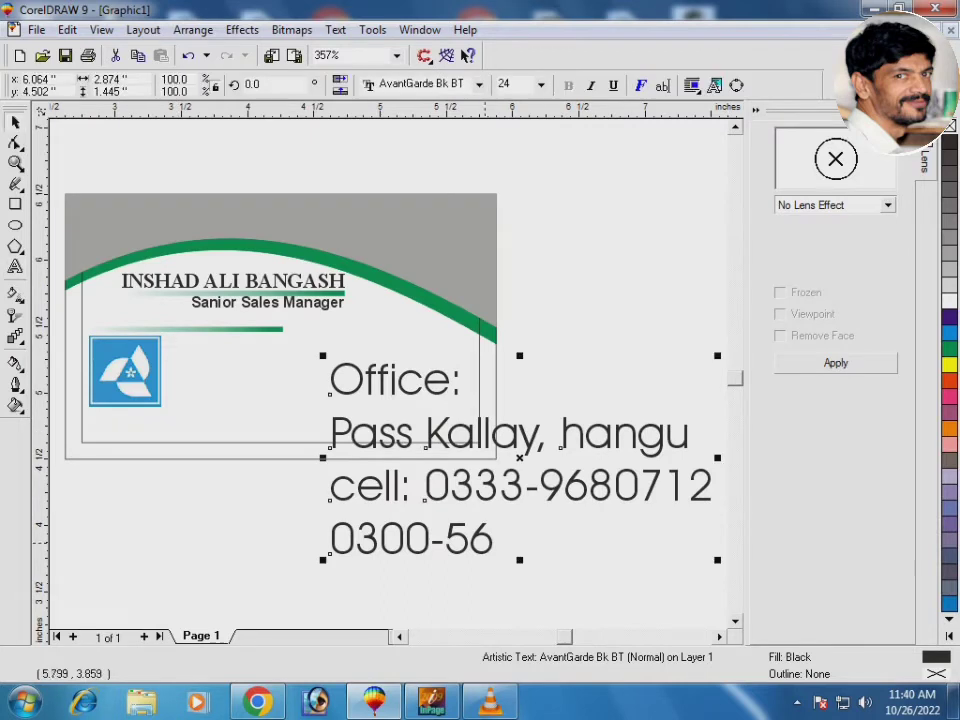
key(Escape)
click(488, 538)
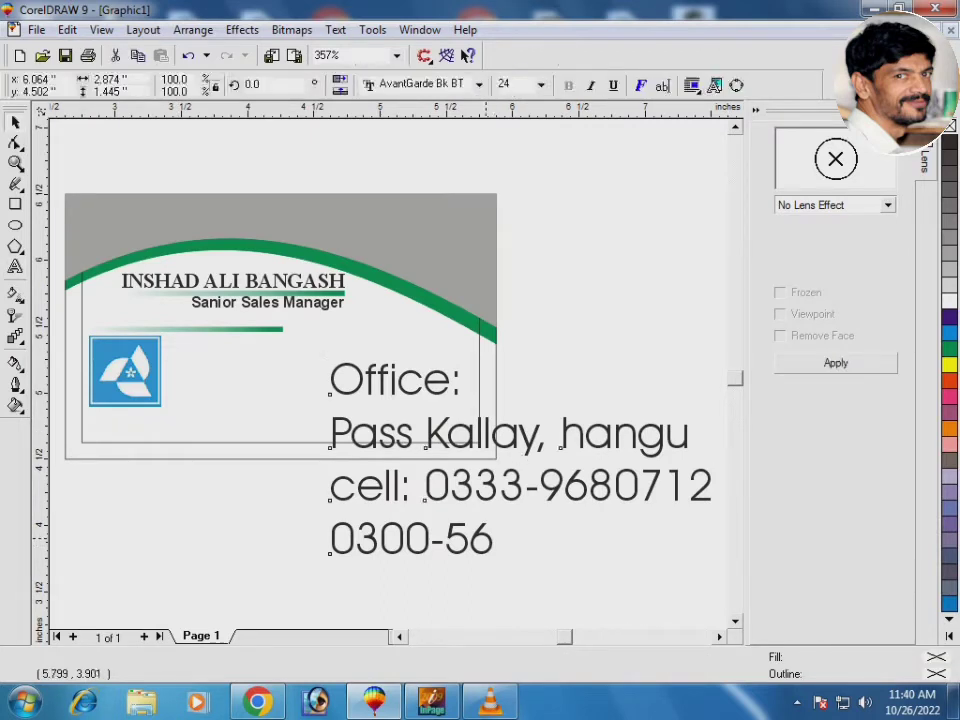
key(ctrl+space)
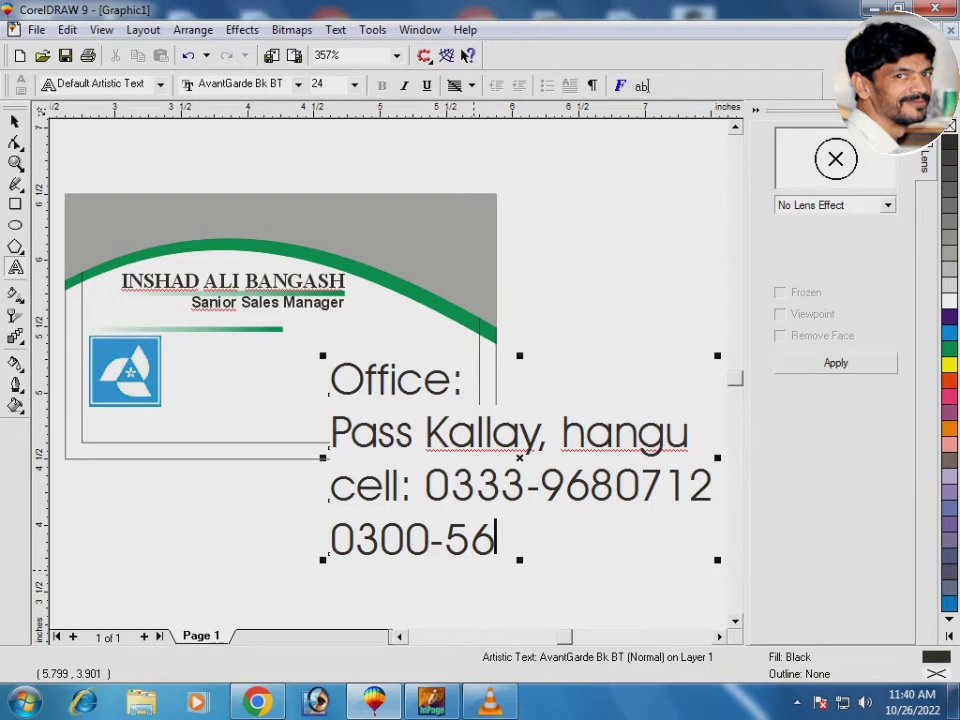
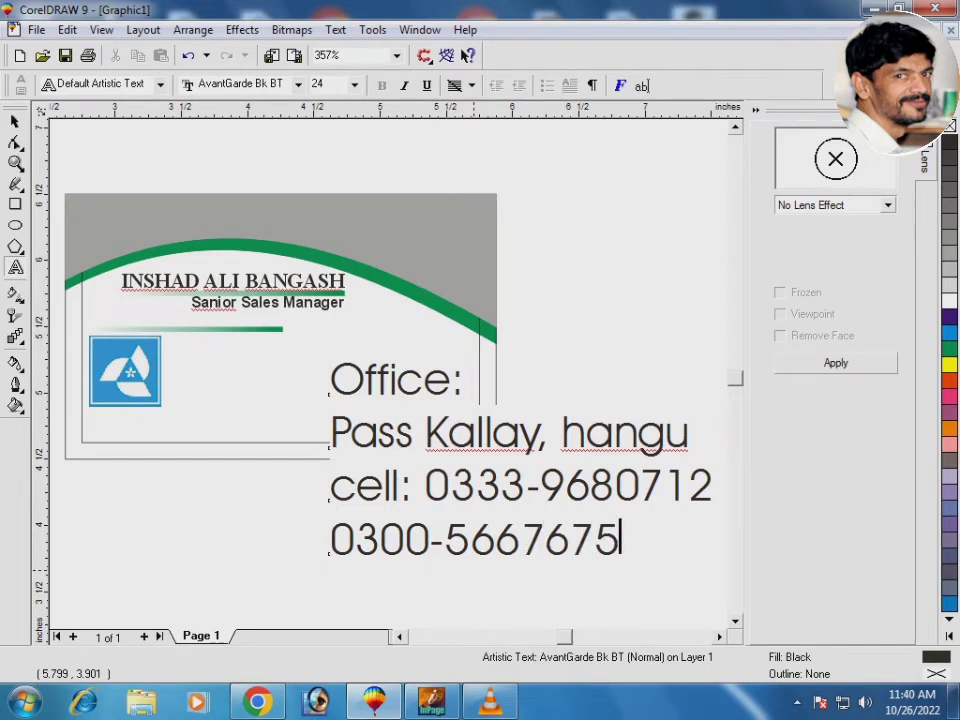
key(ctrl+space)
click(425, 84)
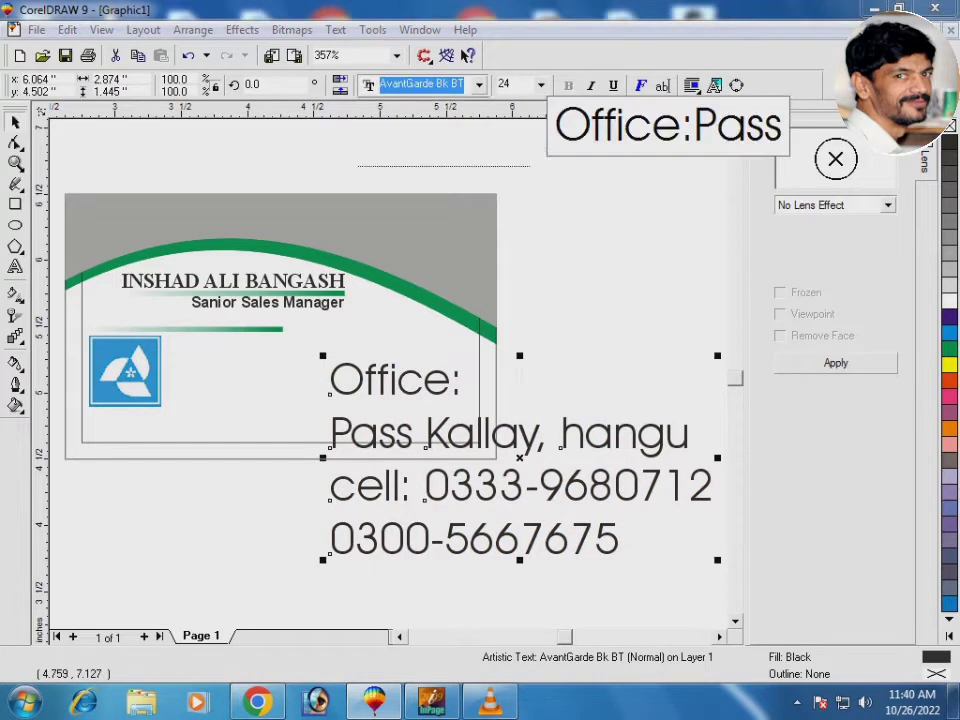
key(Down)
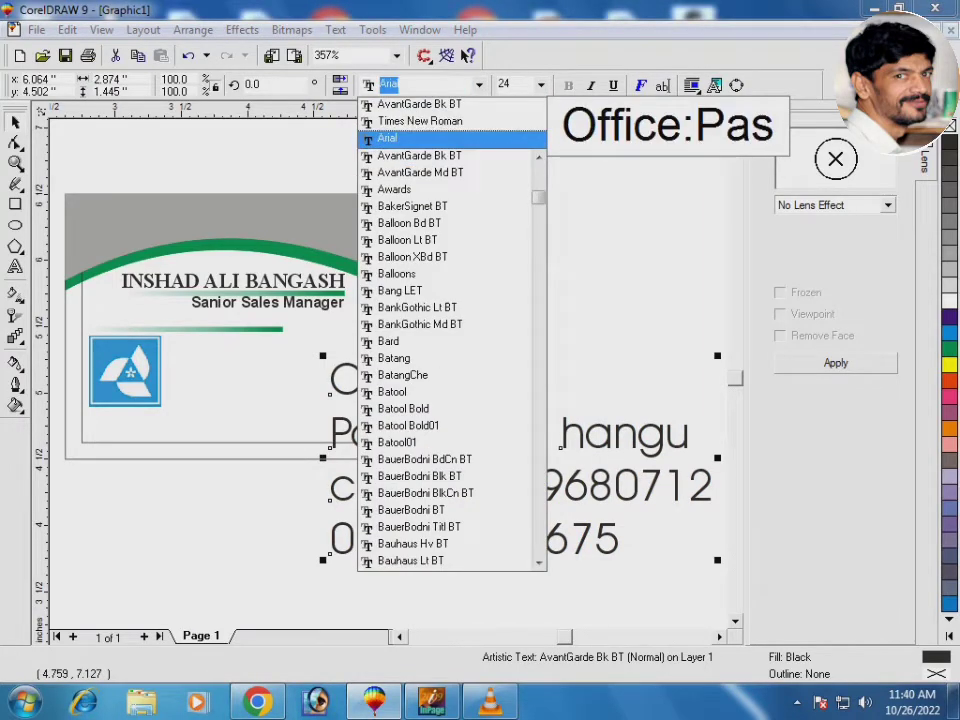
key(Return)
click(569, 85)
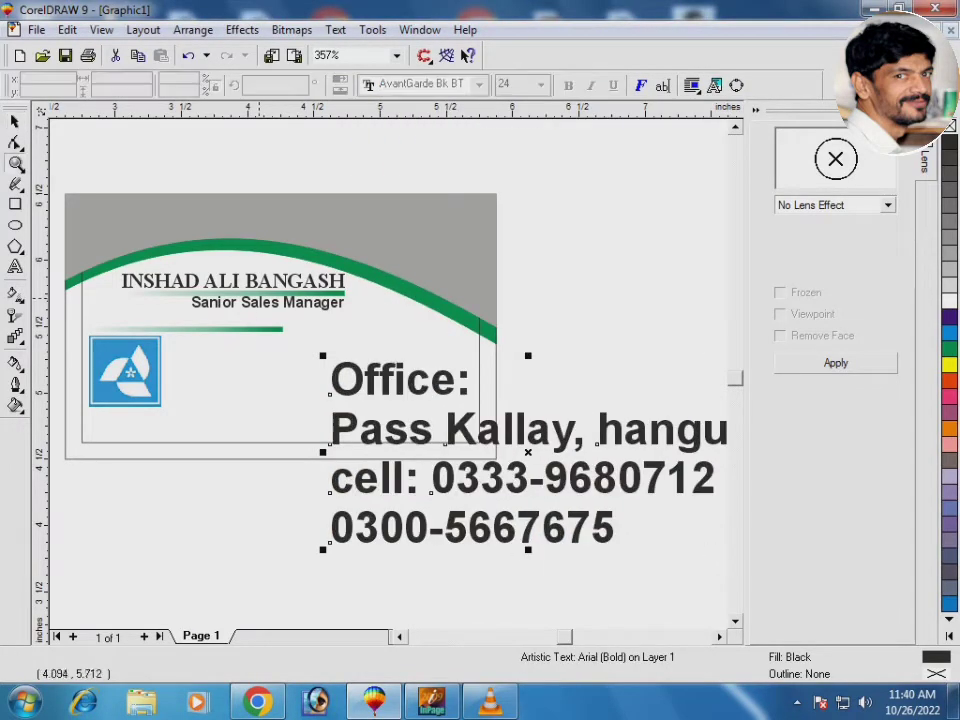
drag(259, 298, 536, 508)
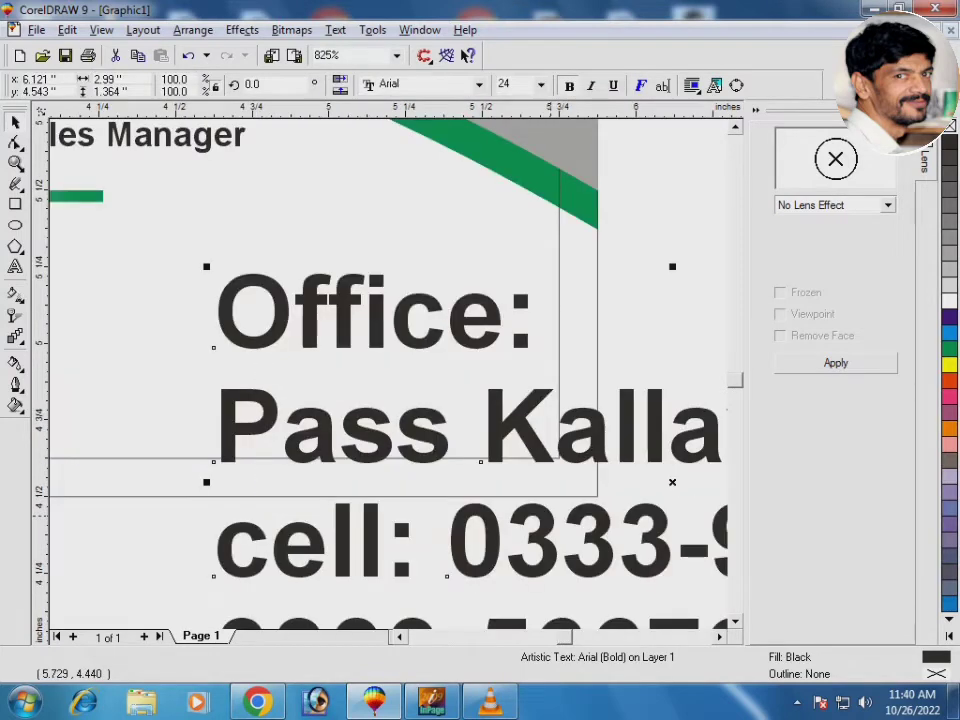
key(shift+F3)
key(Return)
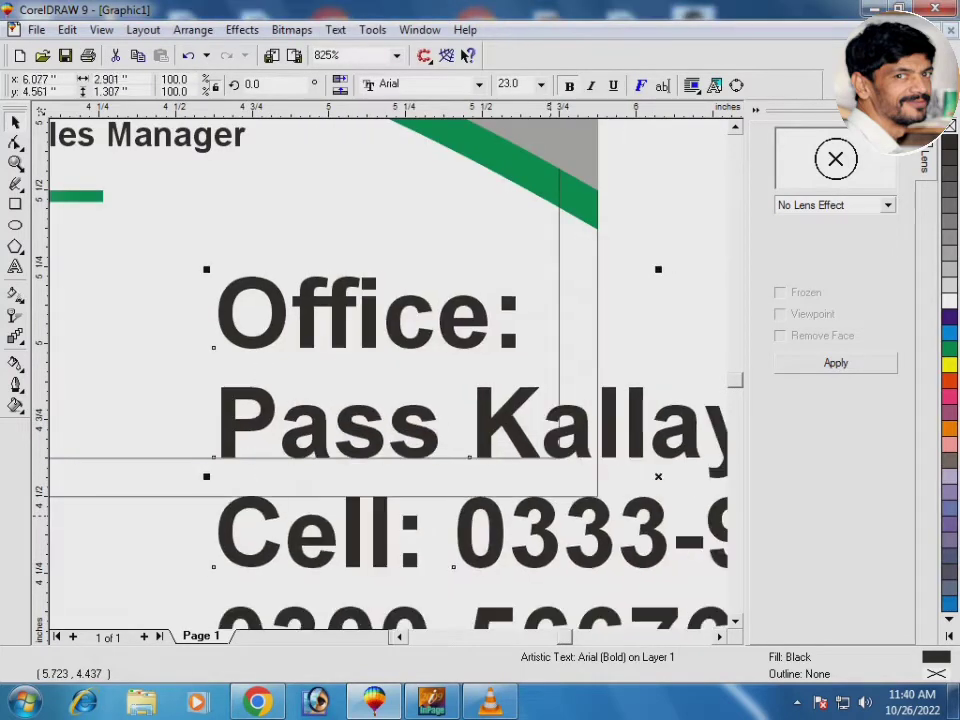
key(ctrl+KP_2)
key(ctrl+KP_2)
key(ctrl+KP_2)
key(ctrl+KP_2)
key(ctrl+KP_2)
key(ctrl+KP_2)
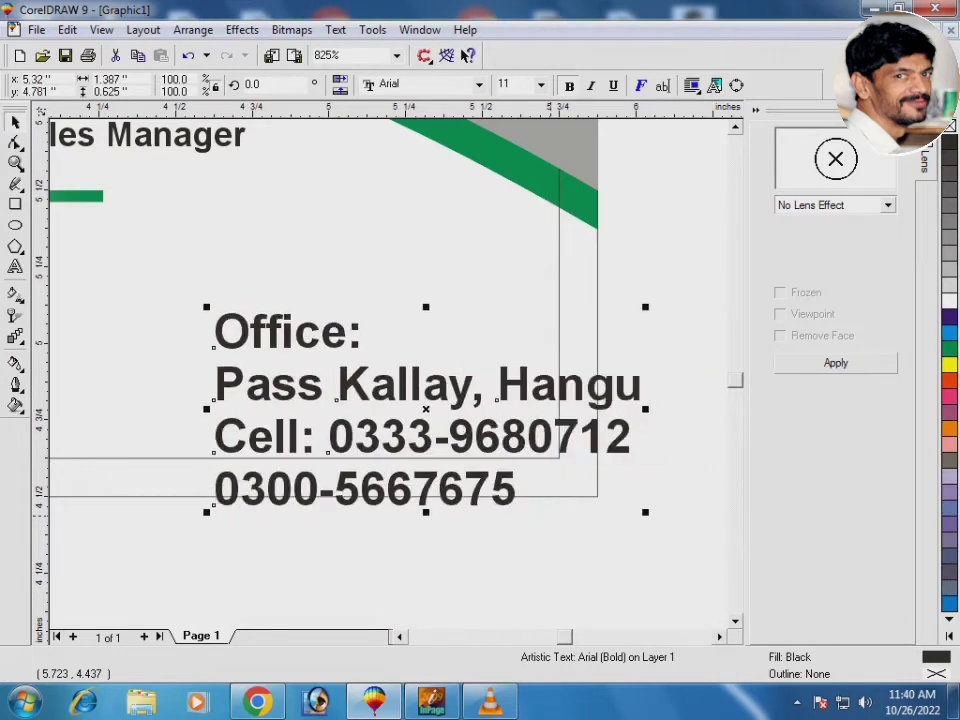
key(ctrl+KP_2)
key(F3)
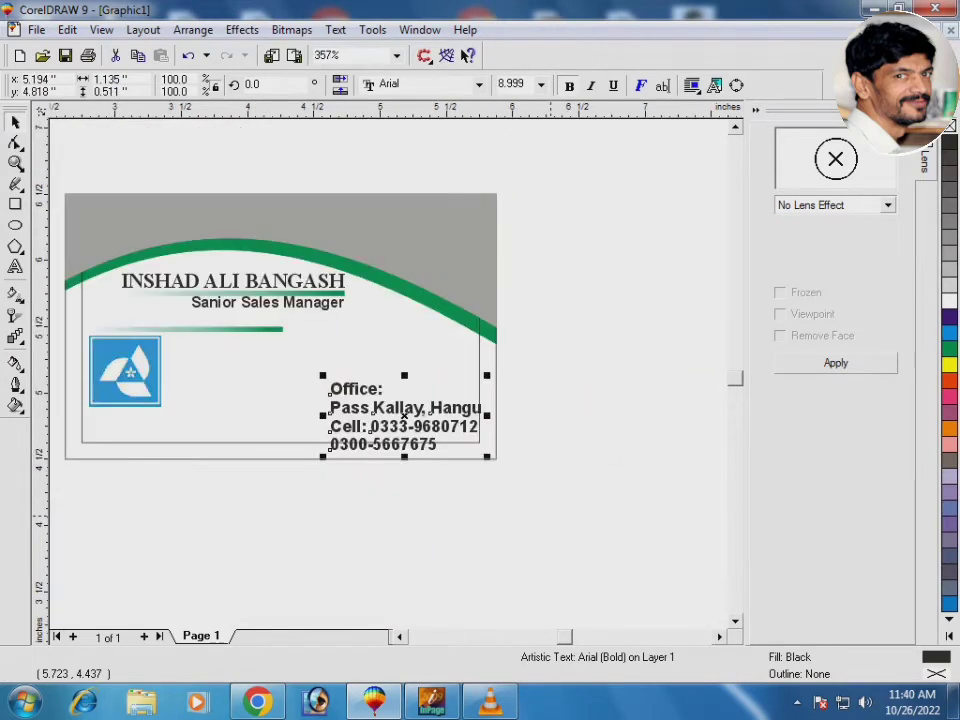
drag(74, 293, 519, 467)
key(ctrl+KP_2)
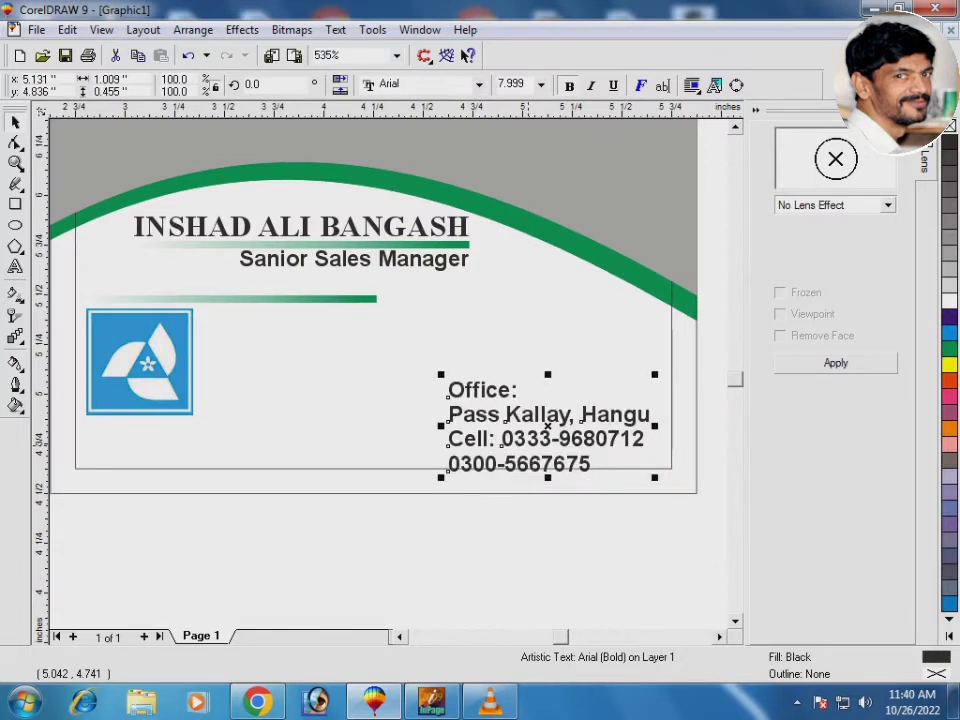
drag(552, 425, 568, 393)
key(Escape)
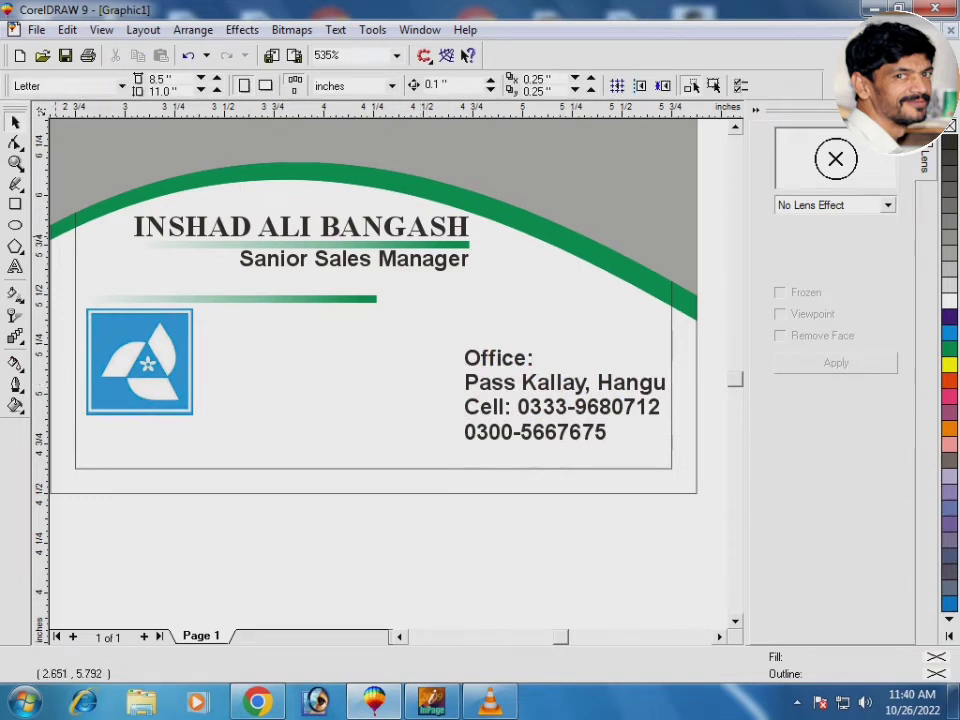
click(15, 204)
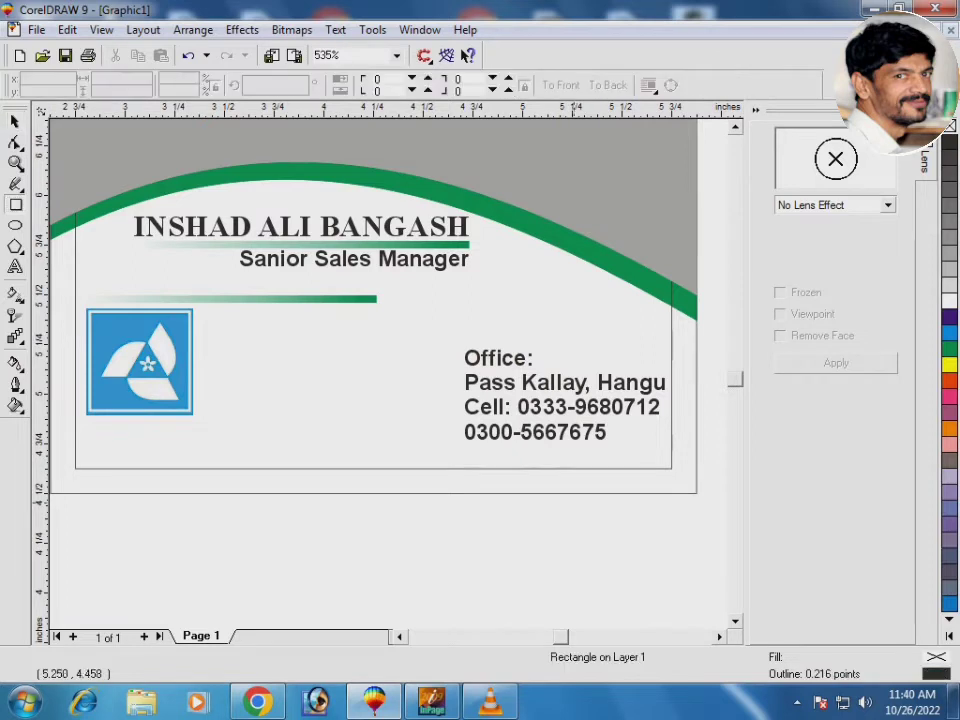
Draw a horizontal line under the phone number with a 2 pt green outline
key(F5)
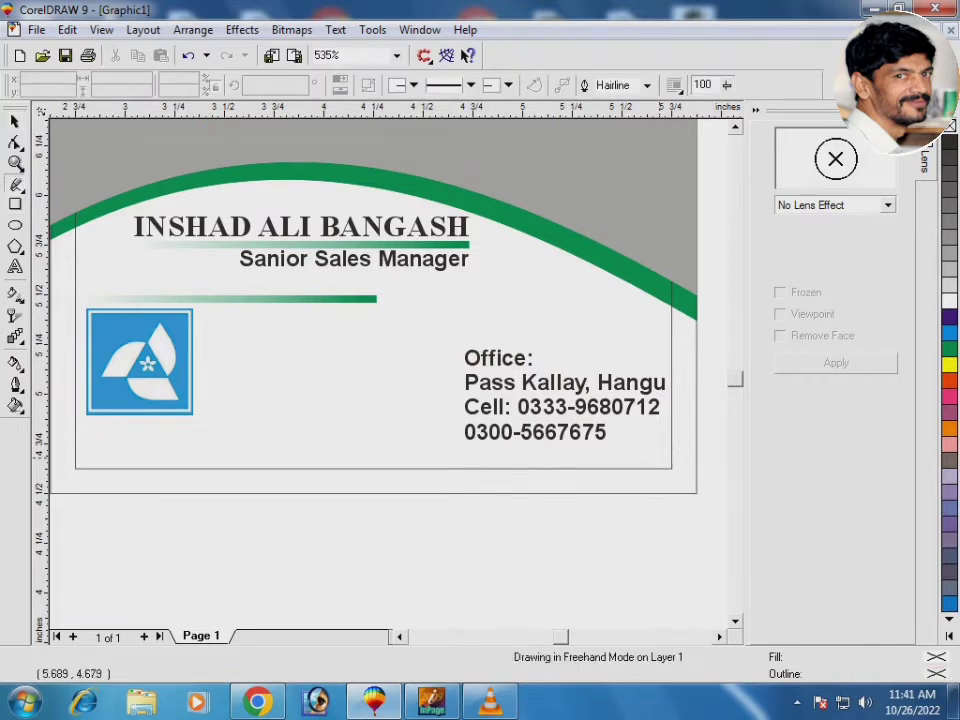
click(668, 445)
click(452, 445)
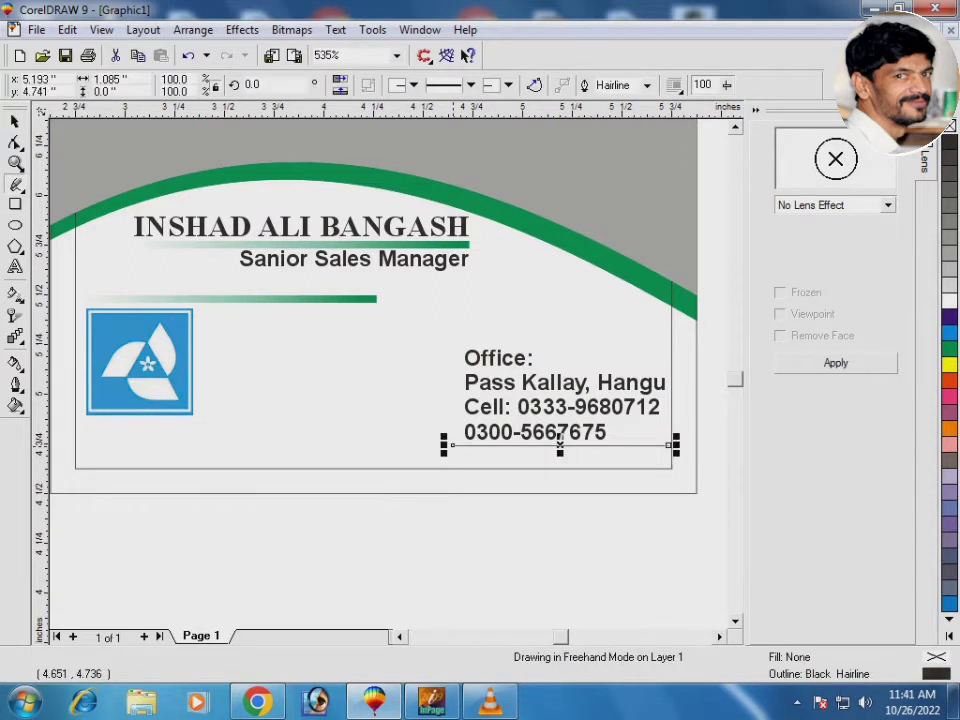
key(F2)
drag(366, 336, 671, 437)
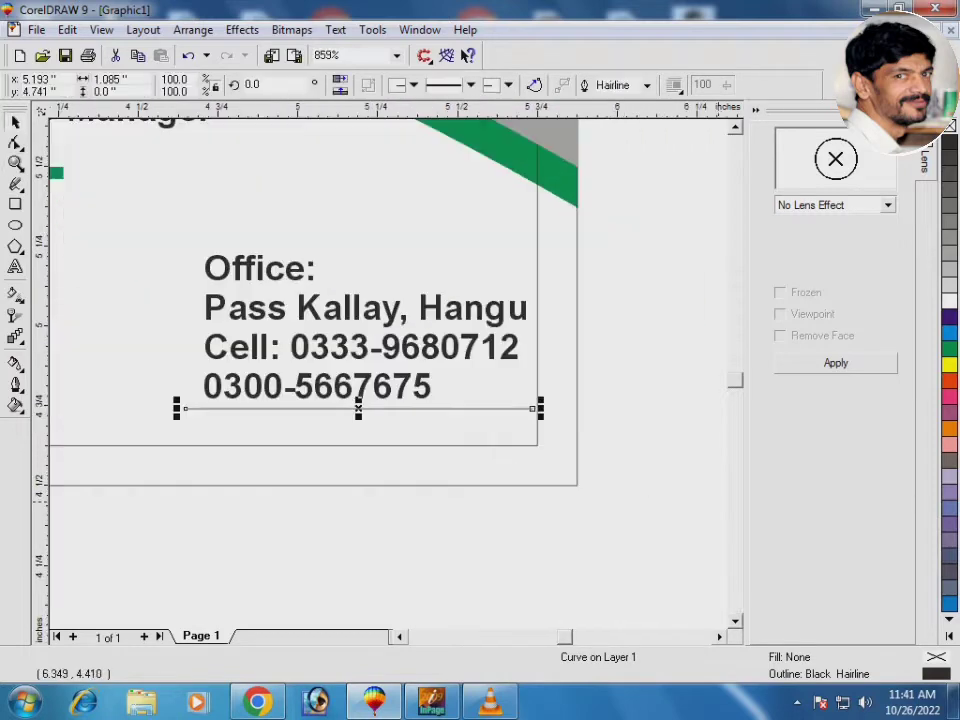
key(F12)
text(2)
key(Return)
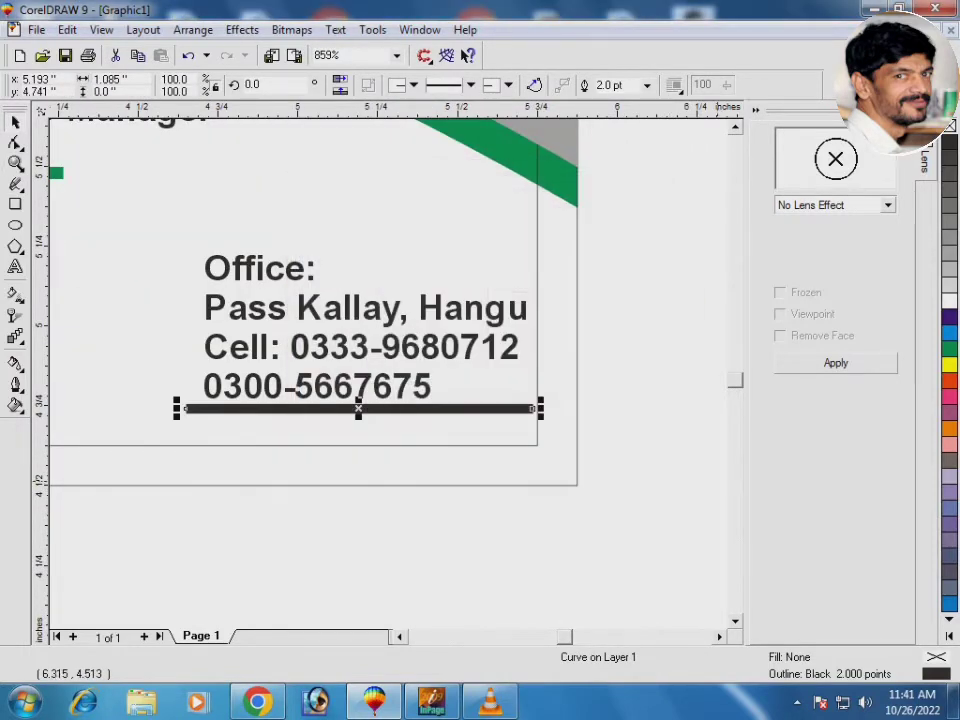
right_click(949, 348)
Enlarge the contact text block slightly and drag a copy of it below the green line
click(275, 318)
key(F3)
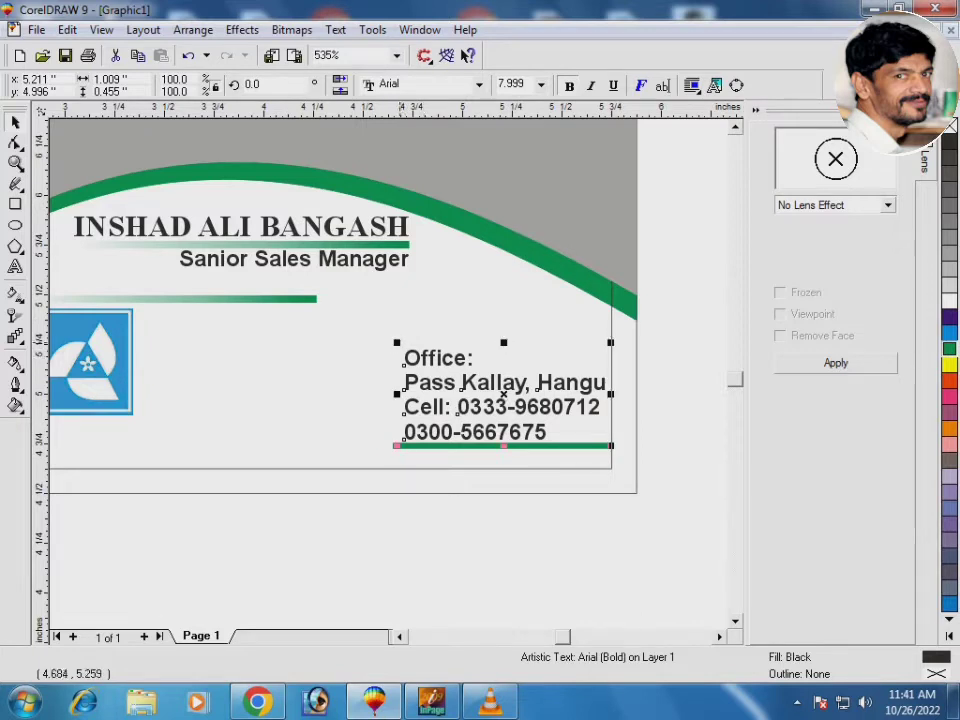
drag(392, 338, 612, 466)
click(420, 446)
key(F2)
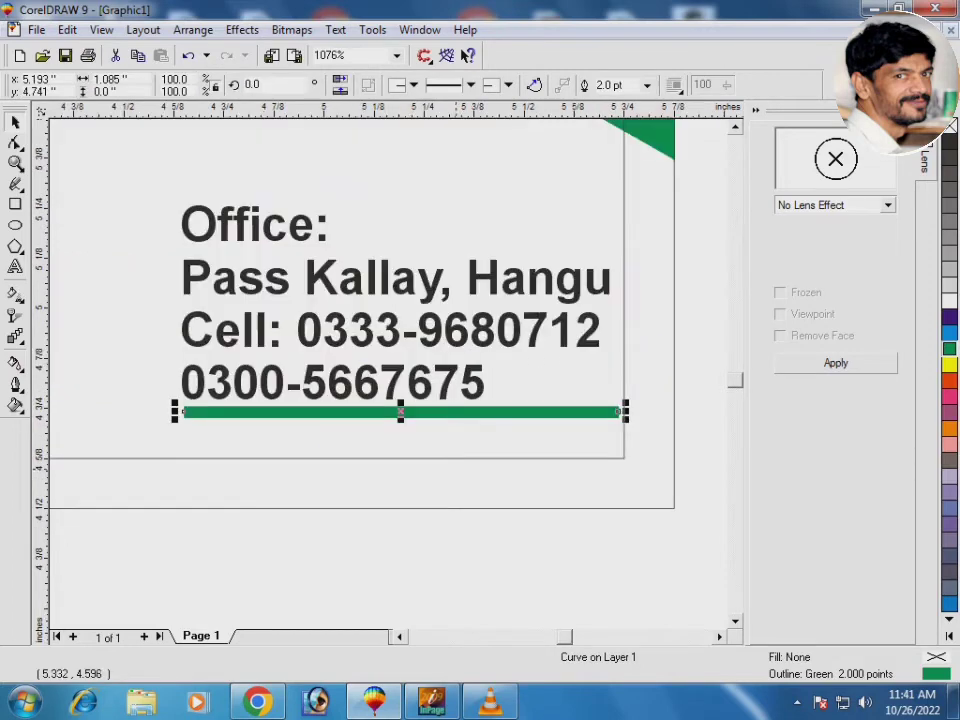
drag(397, 369, 410, 598)
Replace the copied text with a single line giving the e-mail address
double_click(421, 610)
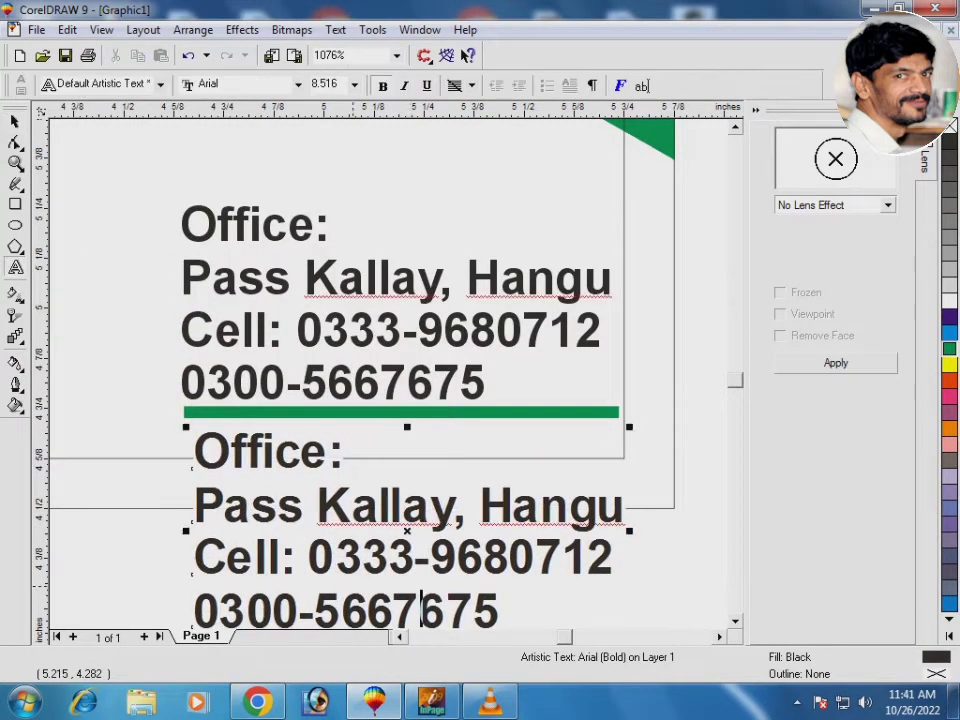
key(BackSpace)
key(BackSpace)
key(BackSpace)
key(BackSpace)
key(BackSpace)
key(BackSpace)
key(BackSpace)
key(BackSpace)
key(BackSpace)
key(BackSpace)
key(BackSpace)
key(BackSpace)
key(BackSpace)
key(BackSpace)
key(BackSpace)
key(BackSpace)
key(BackSpace)
key(BackSpace)
key(BackSpace)
key(BackSpace)
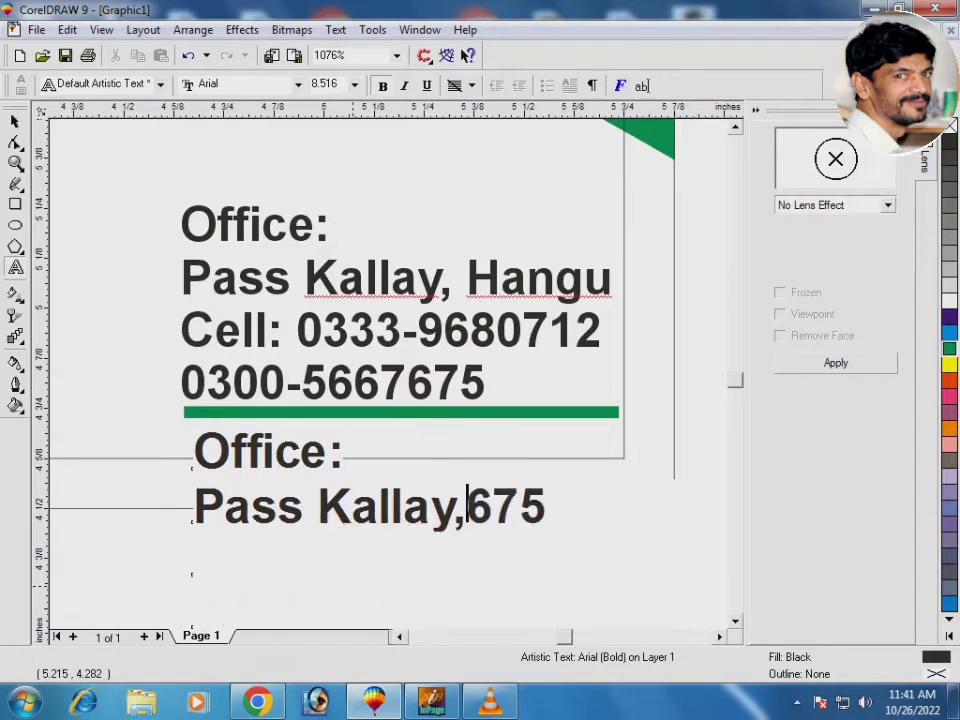
key(BackSpace)
key(BackSpace)
key(BackSpace)
key(BackSpace)
key(BackSpace)
key(BackSpace)
key(BackSpace)
key(BackSpace)
key(BackSpace)
key(BackSpace)
key(BackSpace)
key(BackSpace)
key(BackSpace)
key(BackSpace)
key(BackSpace)
key(BackSpace)
key(BackSpace)
key(BackSpace)
key(BackSpace)
key(BackSpace)
key(Delete)
key(Delete)
key(Delete)
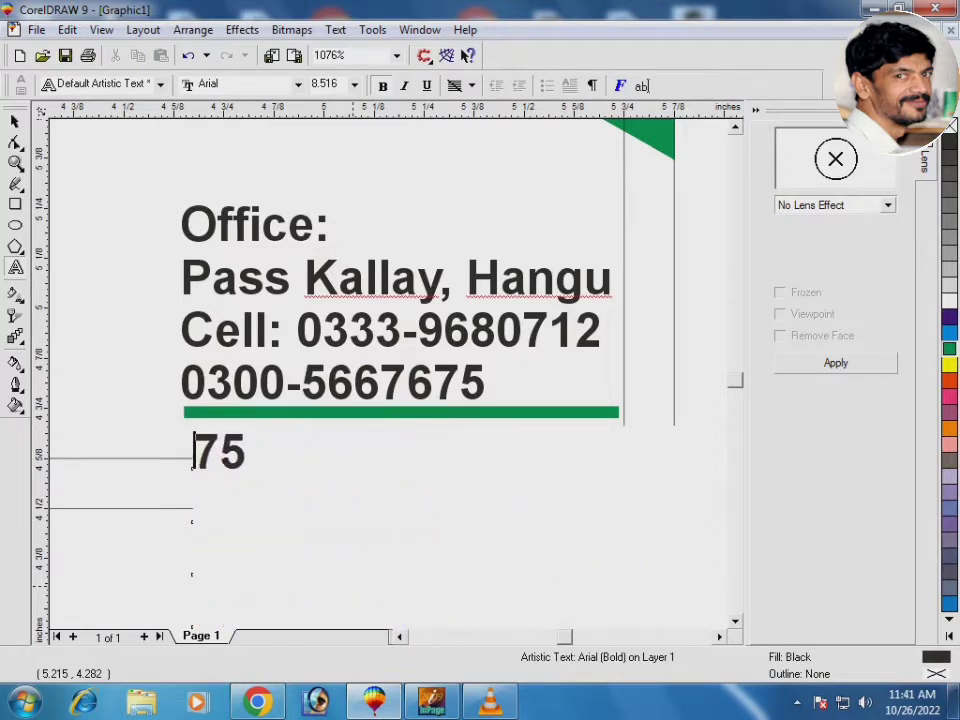
text(e-)
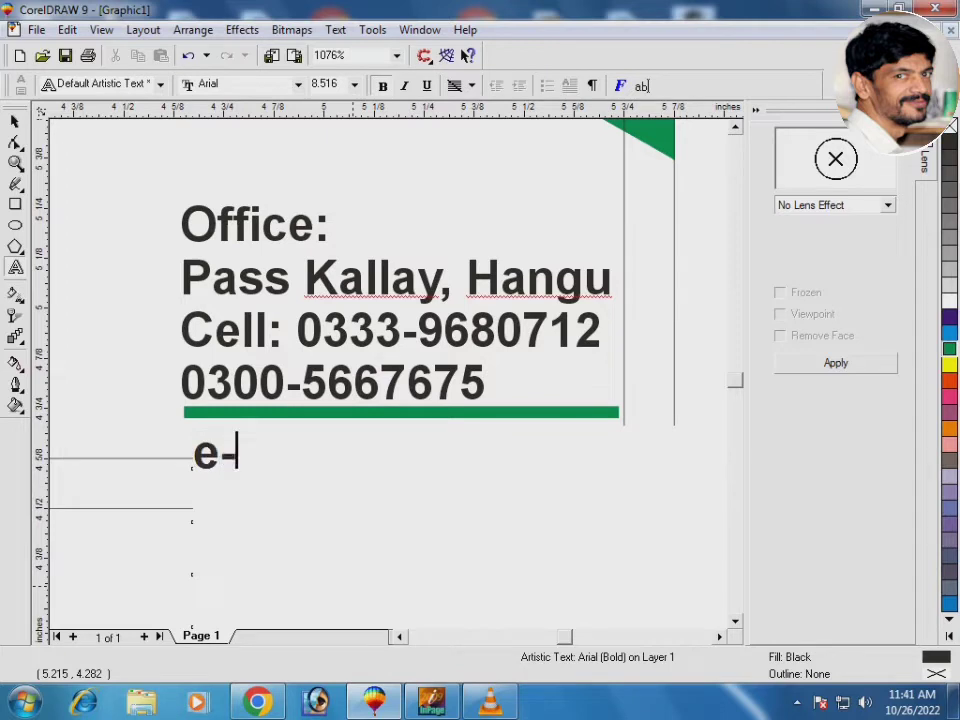
text(mail: )
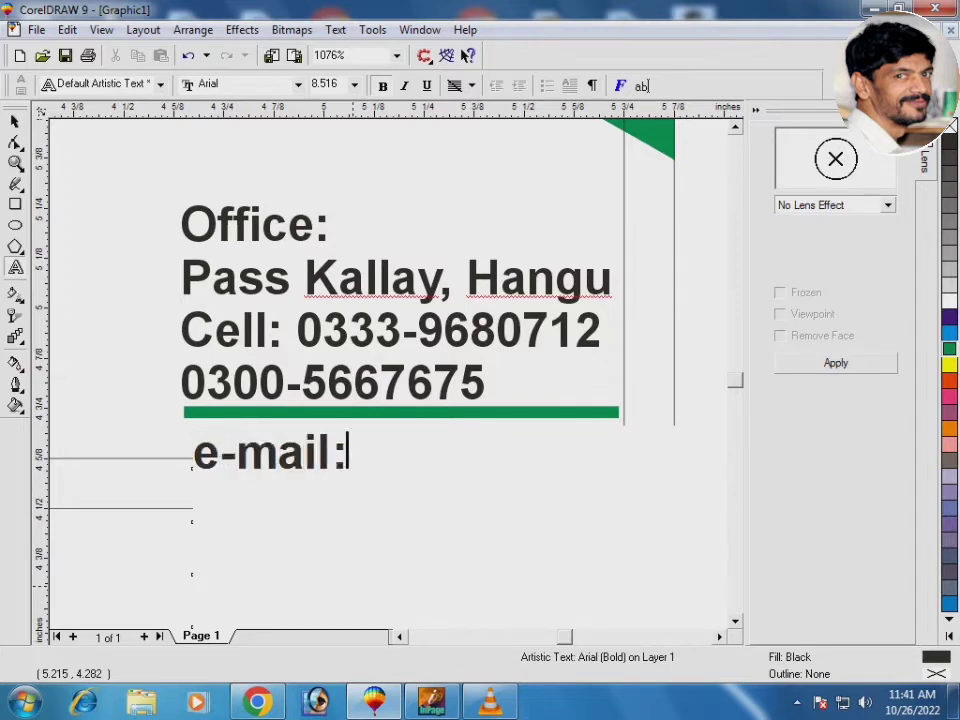
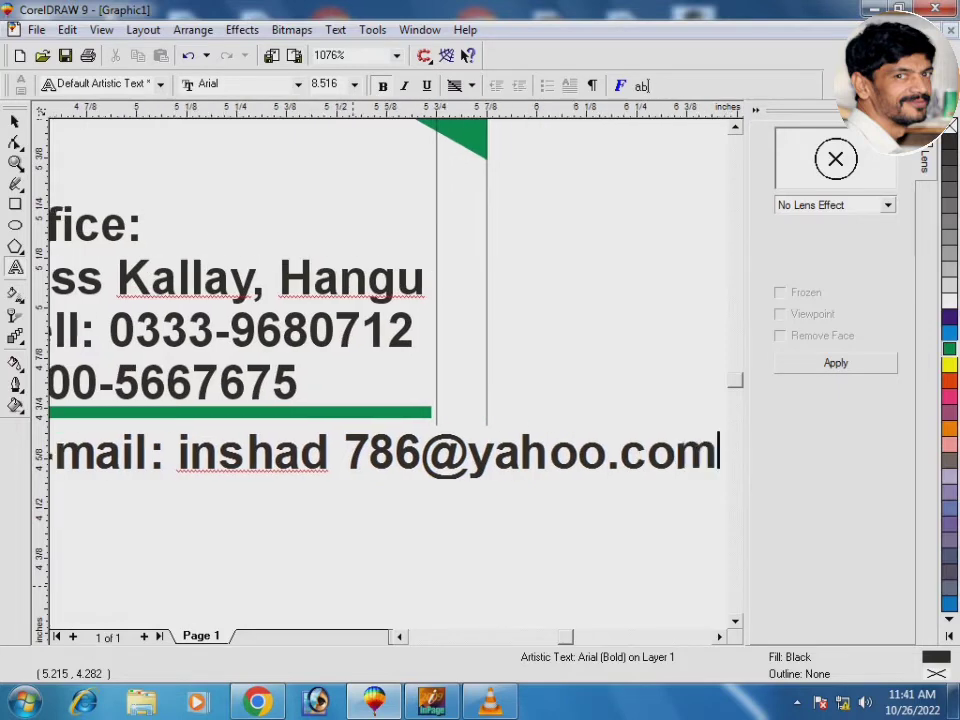
key(ctrl+space)
Right-align the e-mail line with the office details block
key(F3)
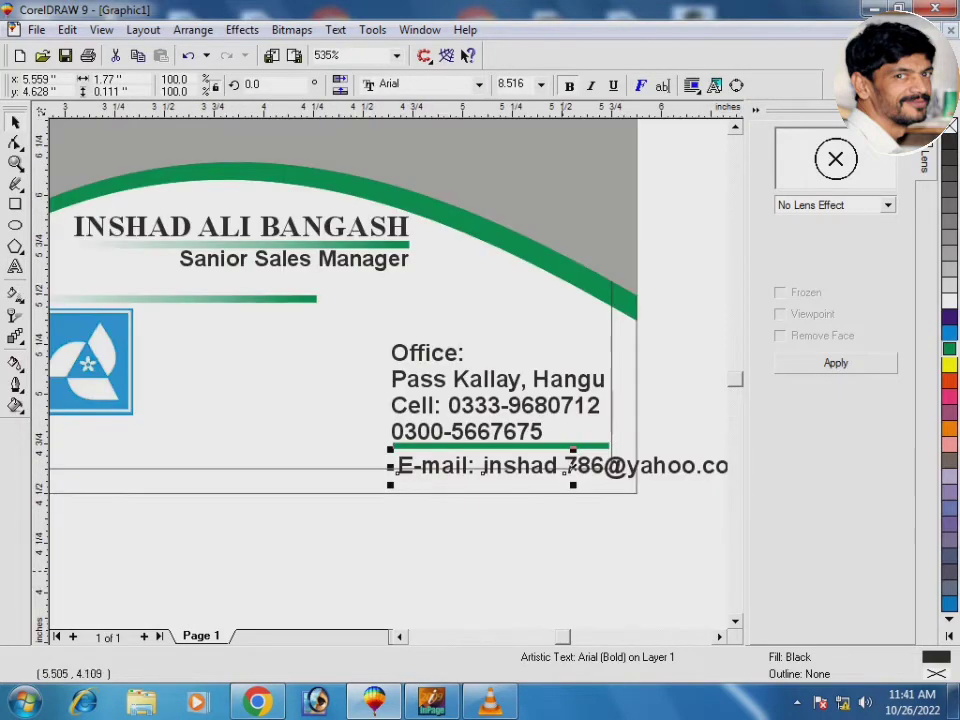
key(F2)
drag(253, 332, 645, 544)
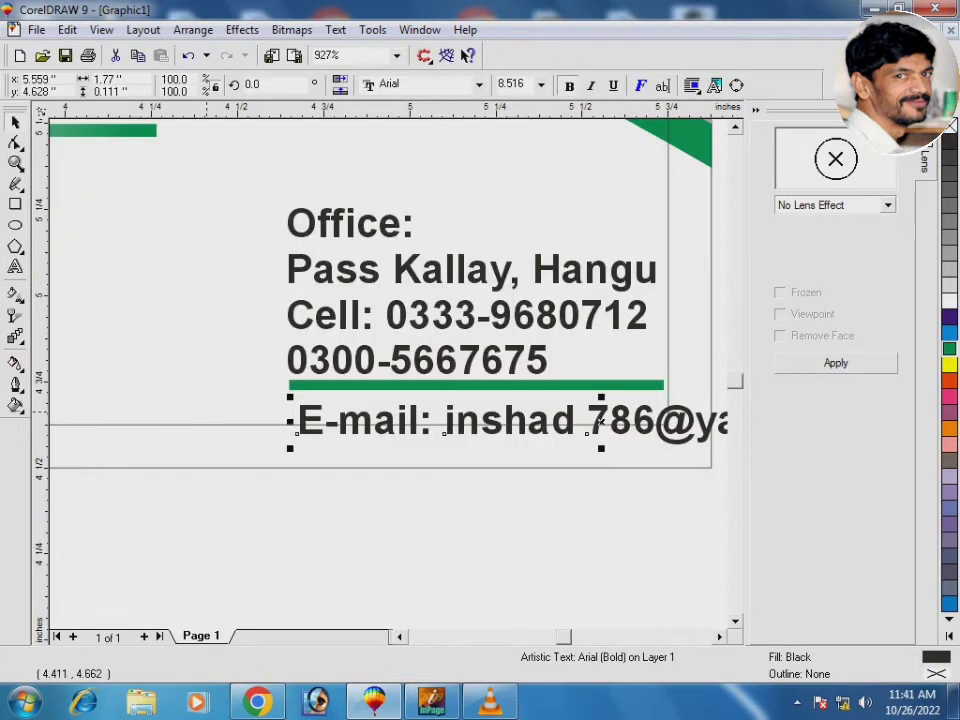
shift+click(668, 423)
key(r)
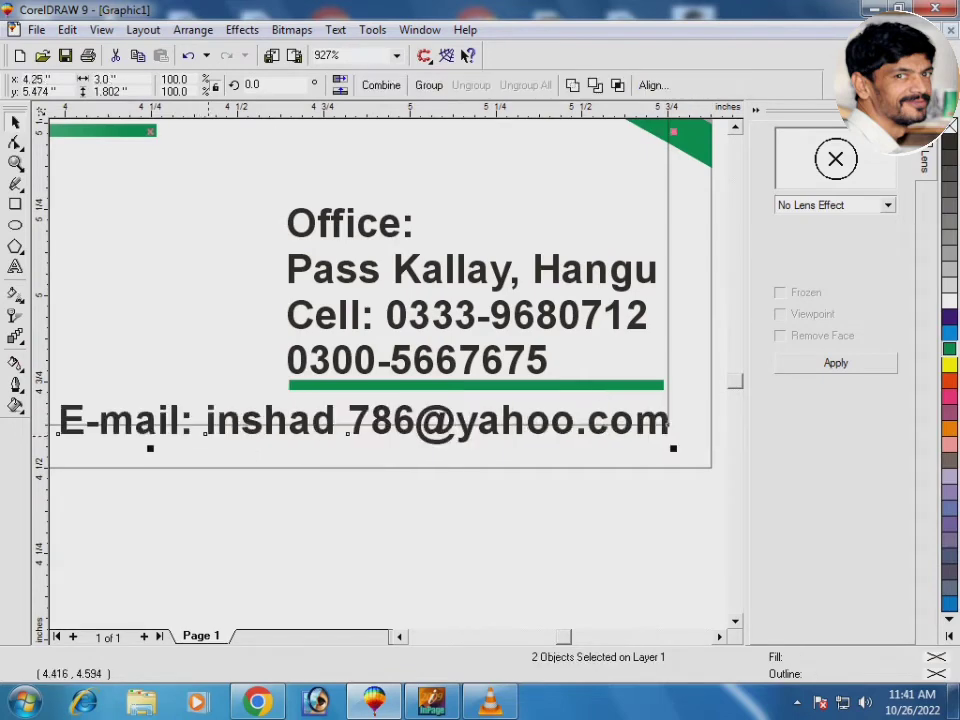
key(Escape)
key(F3)
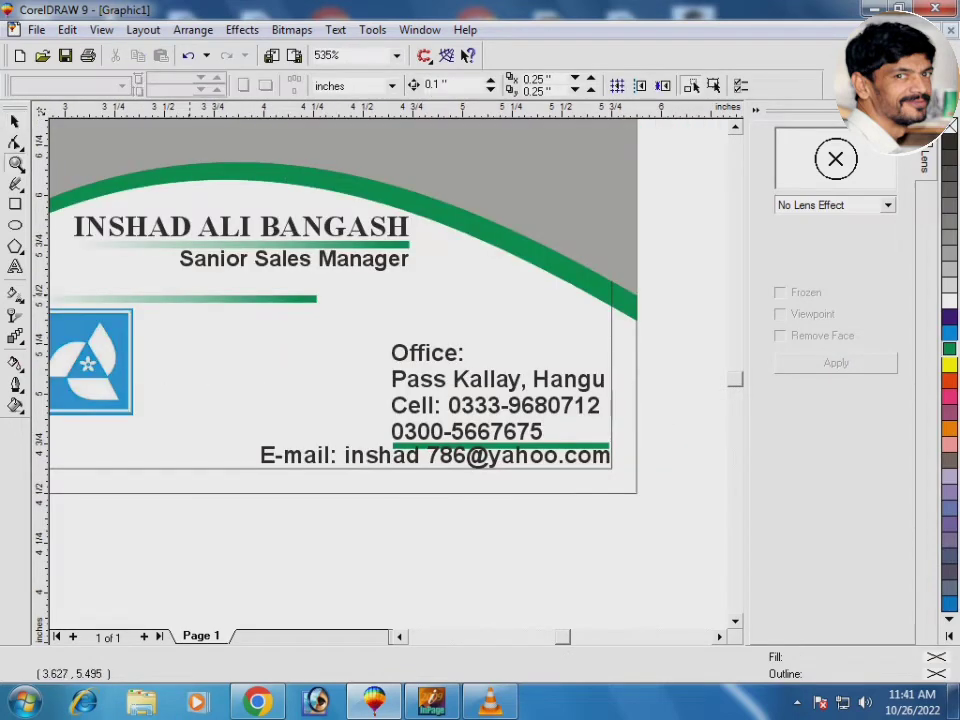
Raise the green line slightly, stretch it leftward, and left-align the office details to it
key(F2)
drag(189, 296, 680, 508)
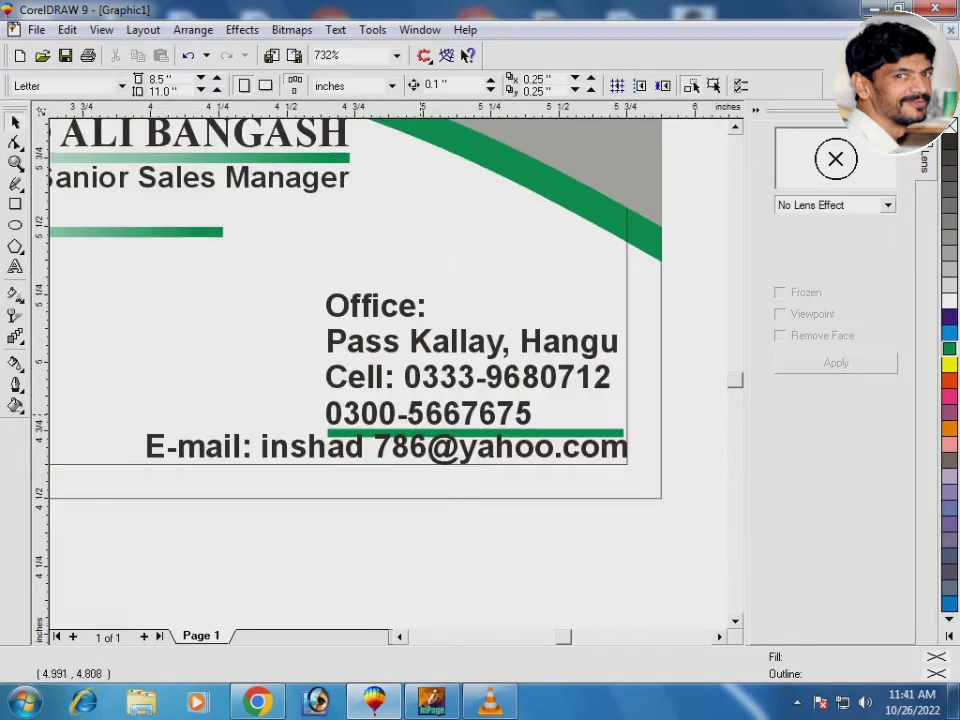
mouse_move(421, 412)
mouse_down()
mouse_move(421, 395)
mouse_move(439, 427)
mouse_move(439, 419)
mouse_up()
key(ctrl+z)
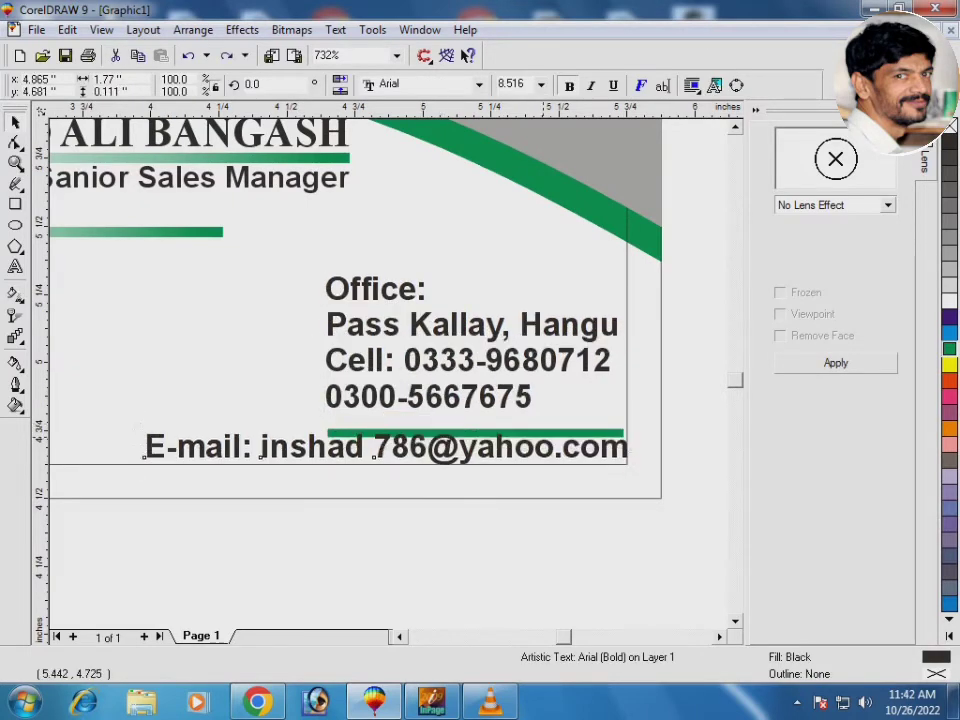
click(542, 430)
drag(542, 421, 542, 420)
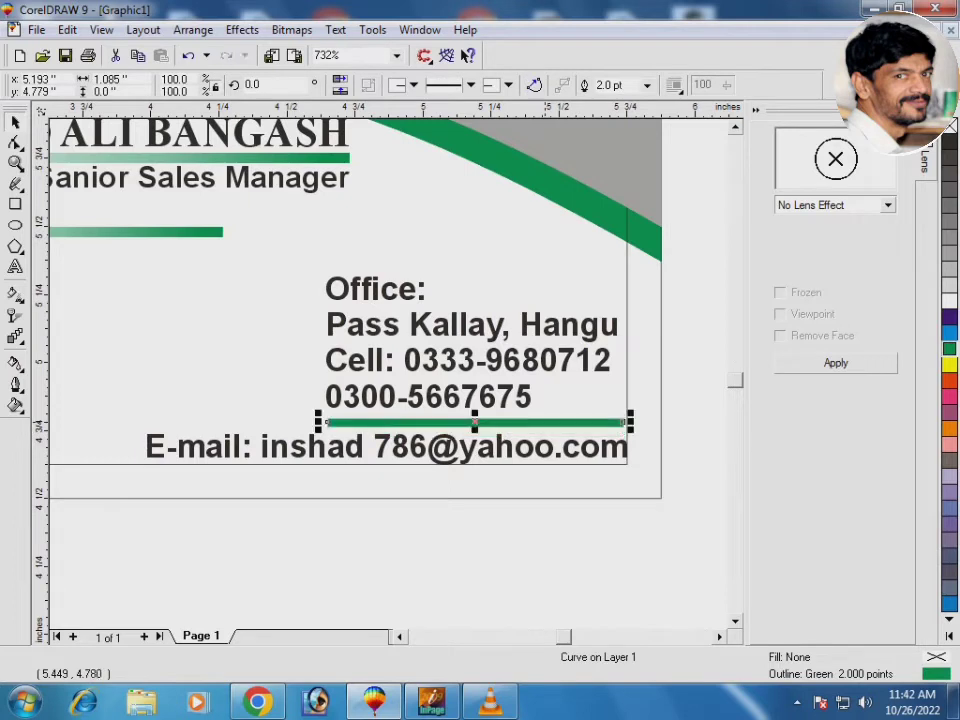
drag(322, 422, 148, 422)
click(393, 405)
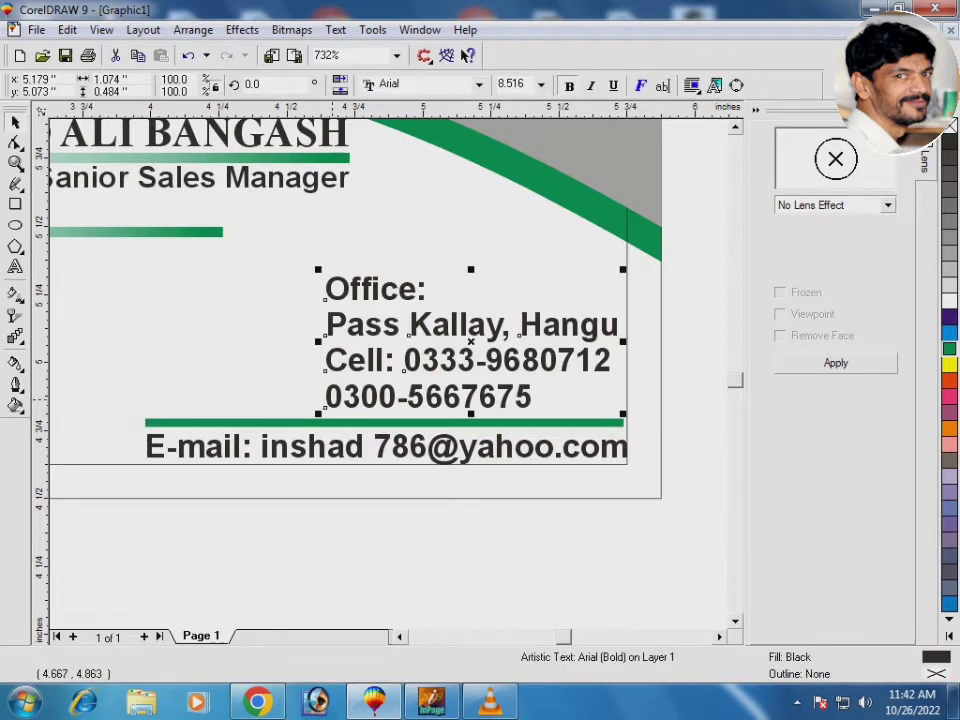
shift+click(341, 425)
key(l)
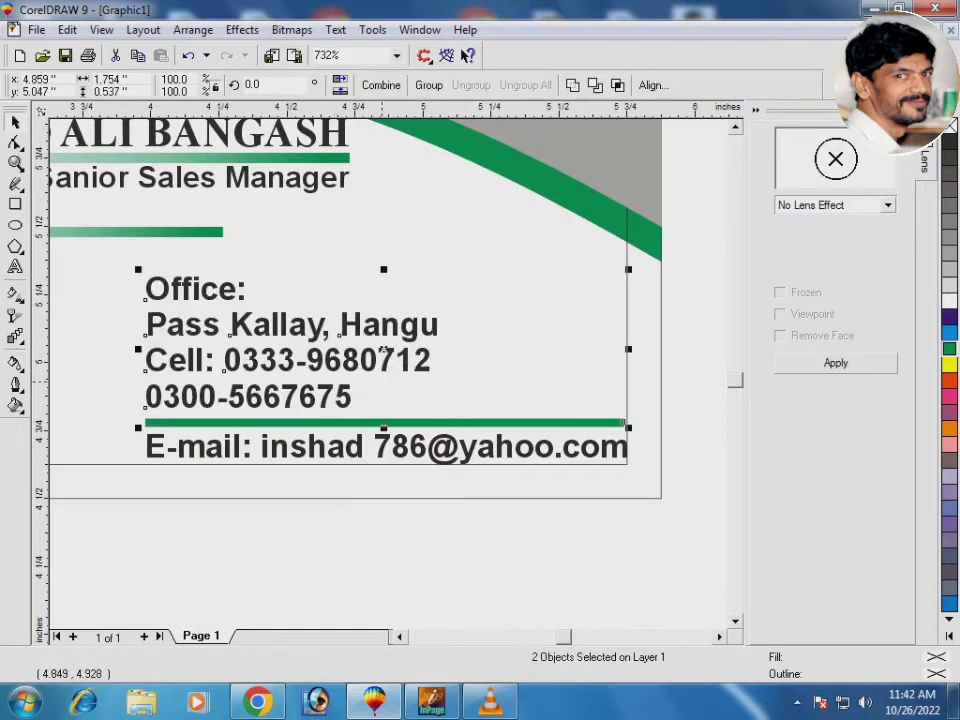
key(Escape)
key(F3)
key(F3)
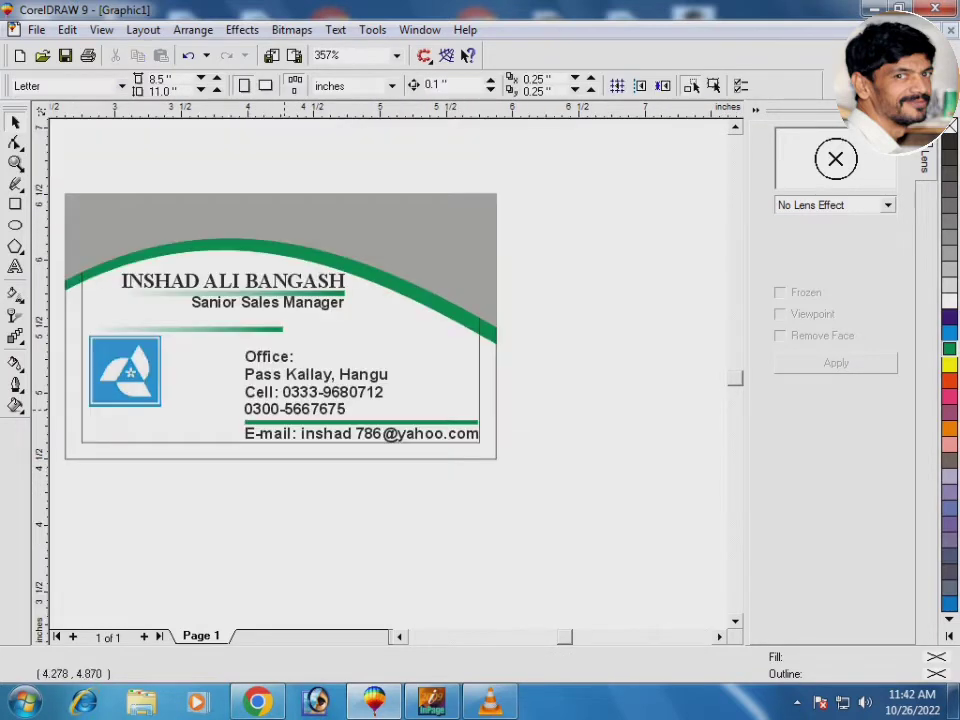
Shrink the office details and e-mail line together from their left side
key(F2)
drag(63, 278, 504, 466)
click(423, 423)
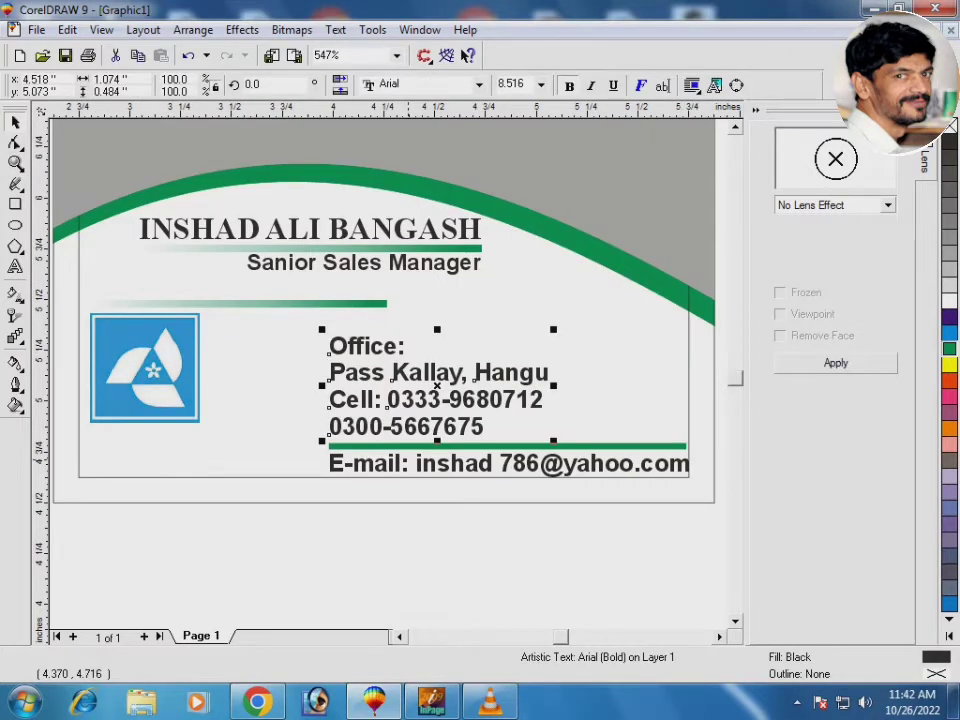
shift+click(407, 459)
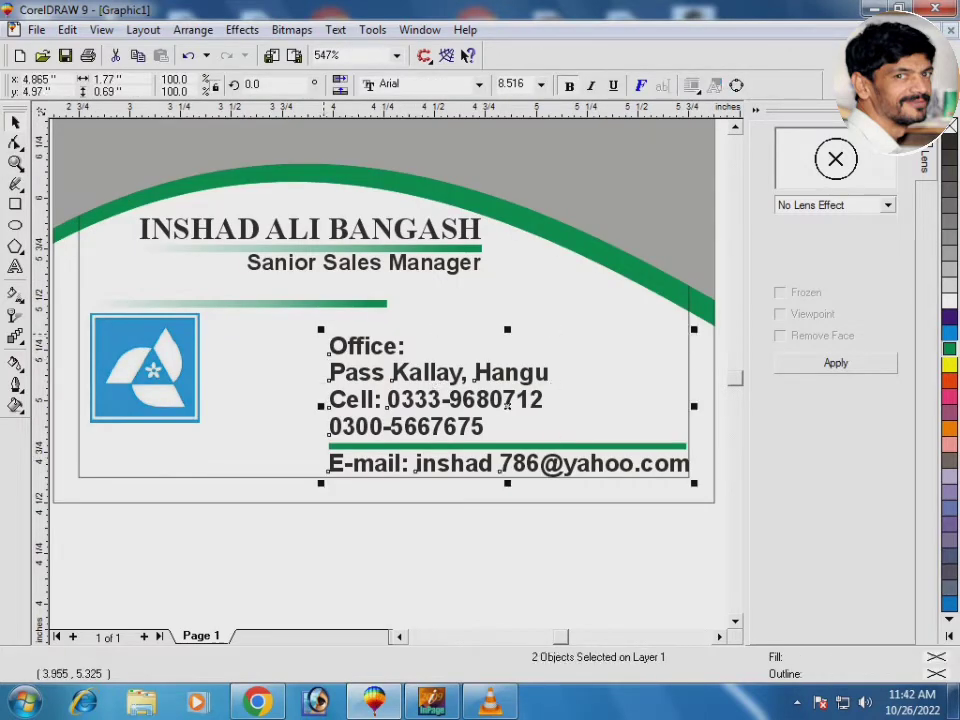
drag(320, 406, 411, 422)
key(Escape)
Move the green line down slightly and shorten it from its left end
key(F2)
mouse_move(285, 349)
mouse_down()
mouse_move(561, 418)
mouse_move(630, 470)
mouse_up()
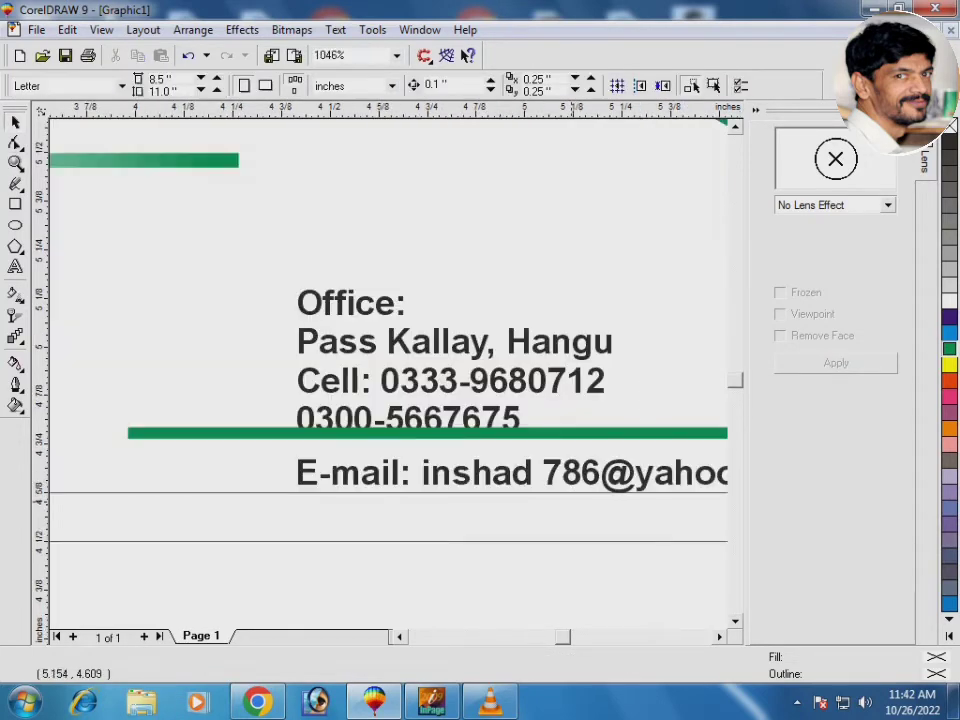
click(420, 433)
drag(420, 433, 420, 443)
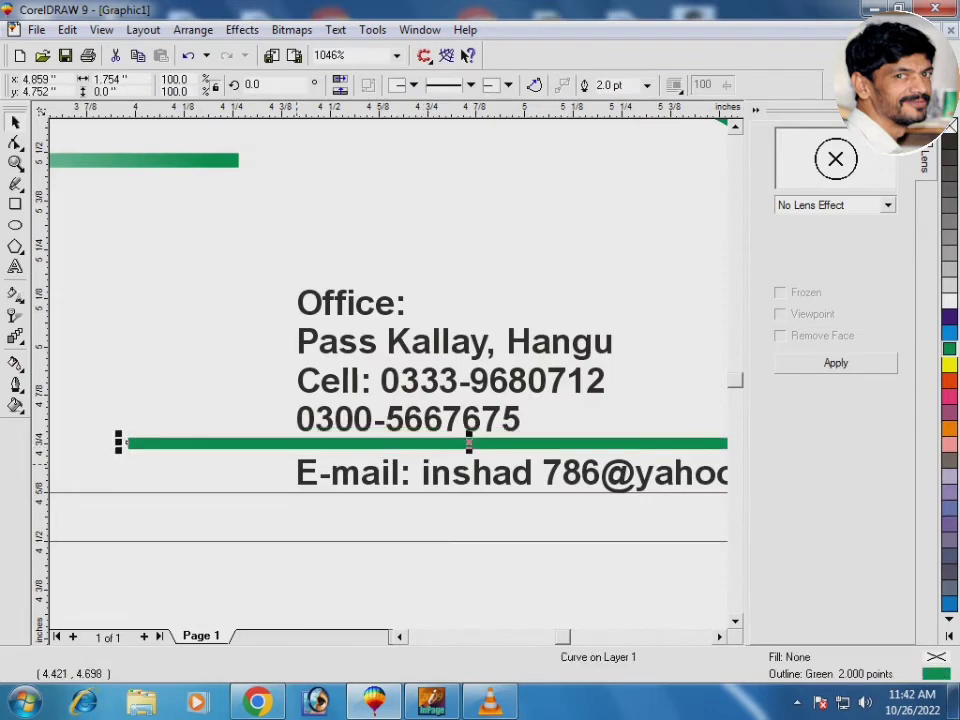
drag(118, 443, 293, 444)
key(Escape)
key(F3)
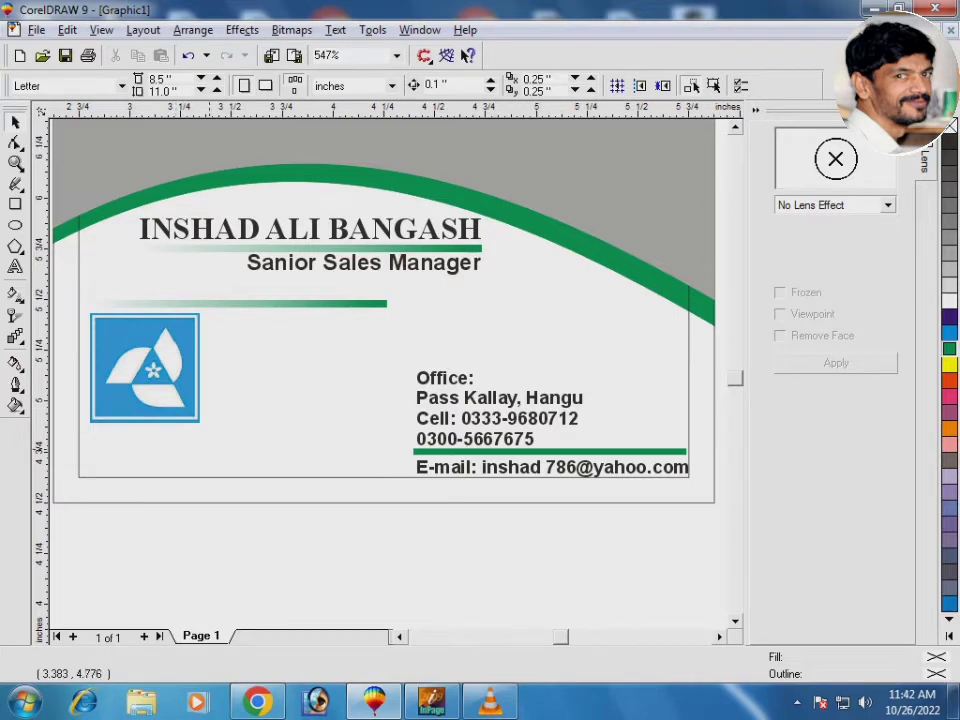
Create a new InPage document and type the two Urdu slogan lines
click(431, 700)
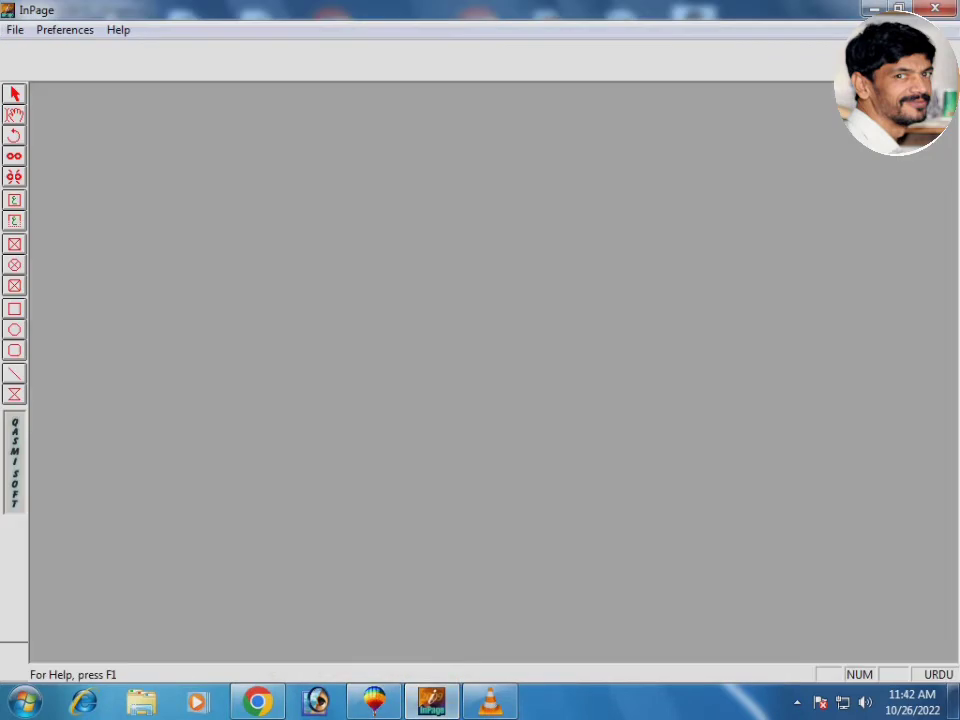
key(Return)
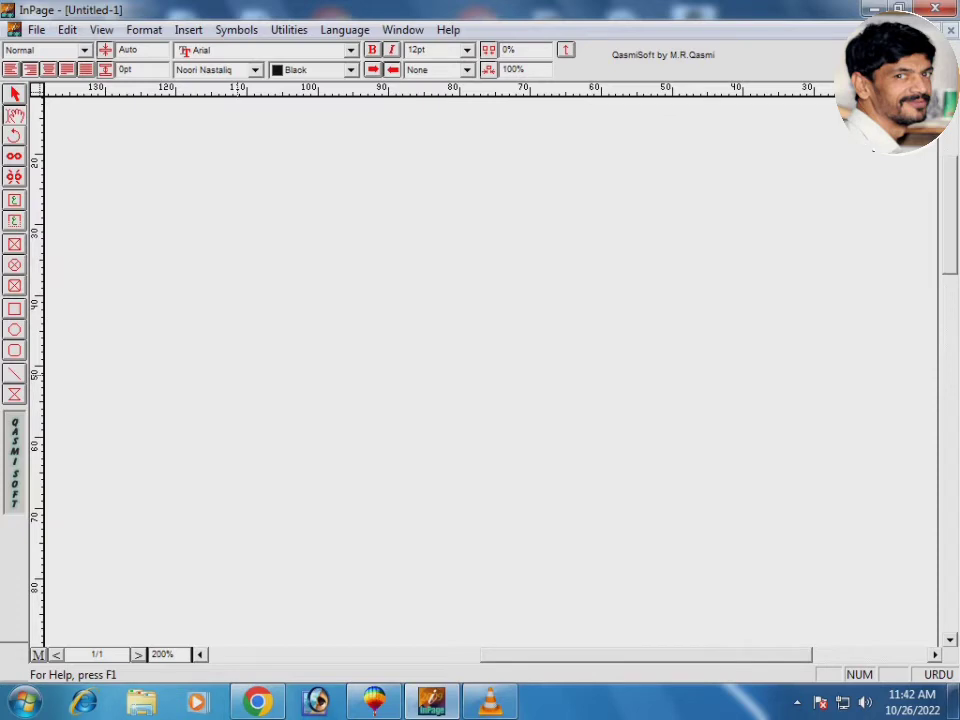
text(کی بیمہ پالیسی)
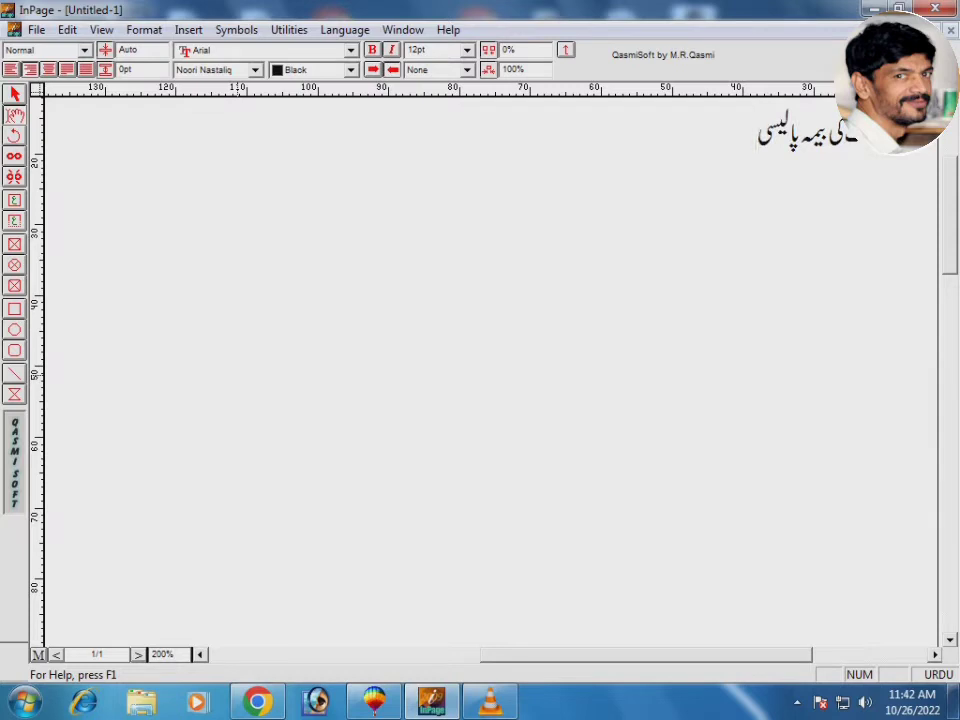
key(Return)
text(ایک تابندہ)
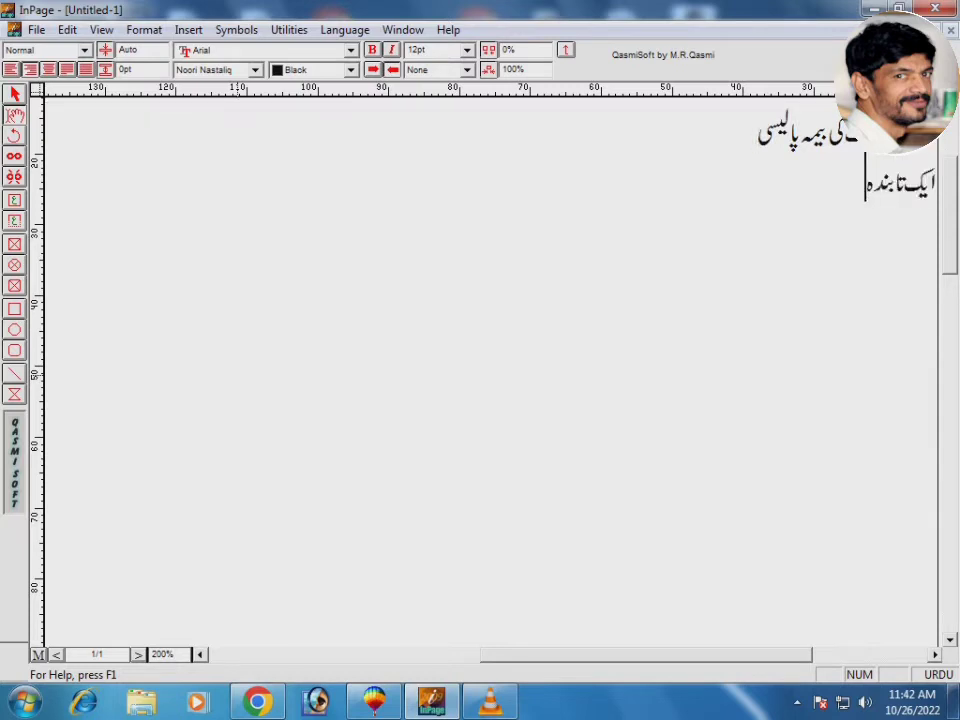
text( روایت)
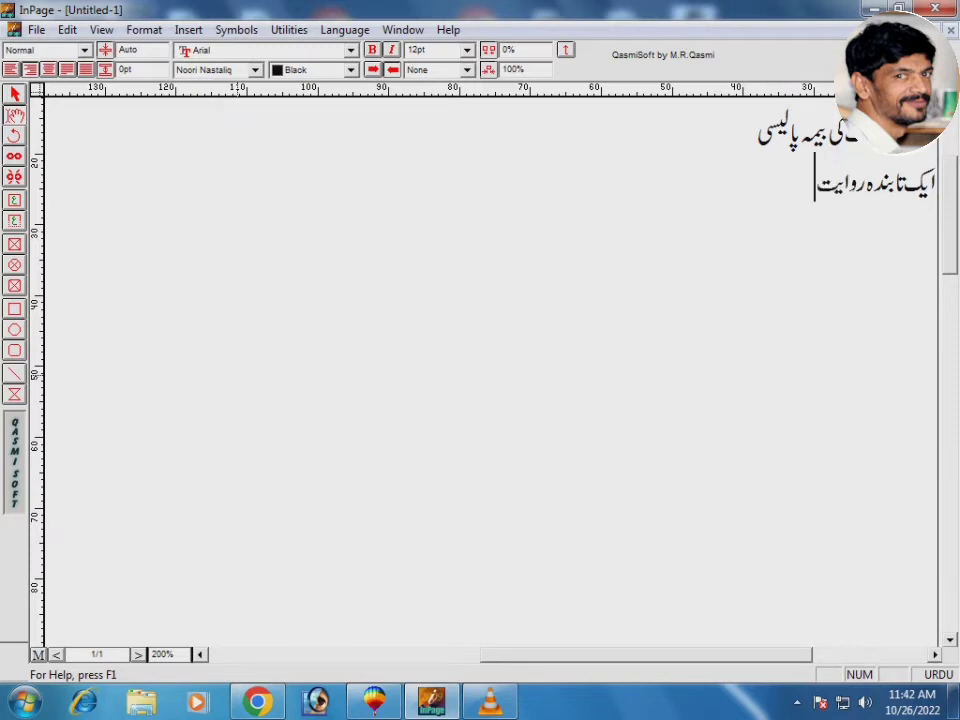
text( نسل درنسل)
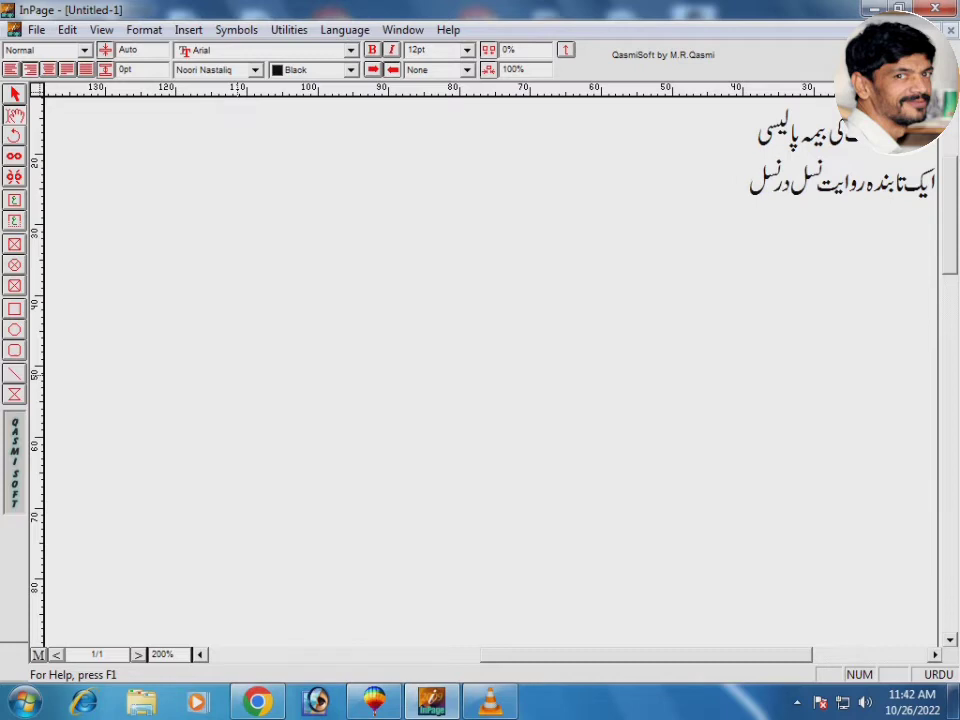
Set the slogan in Aasaar Bold and copy the text box
key(ctrl+a)
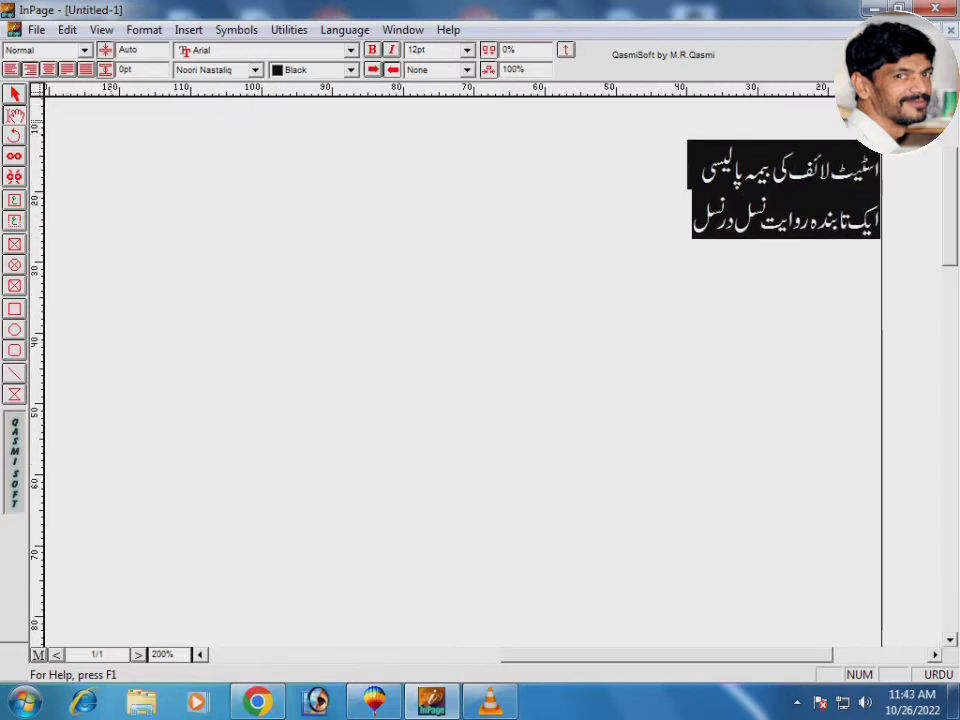
click(255, 69)
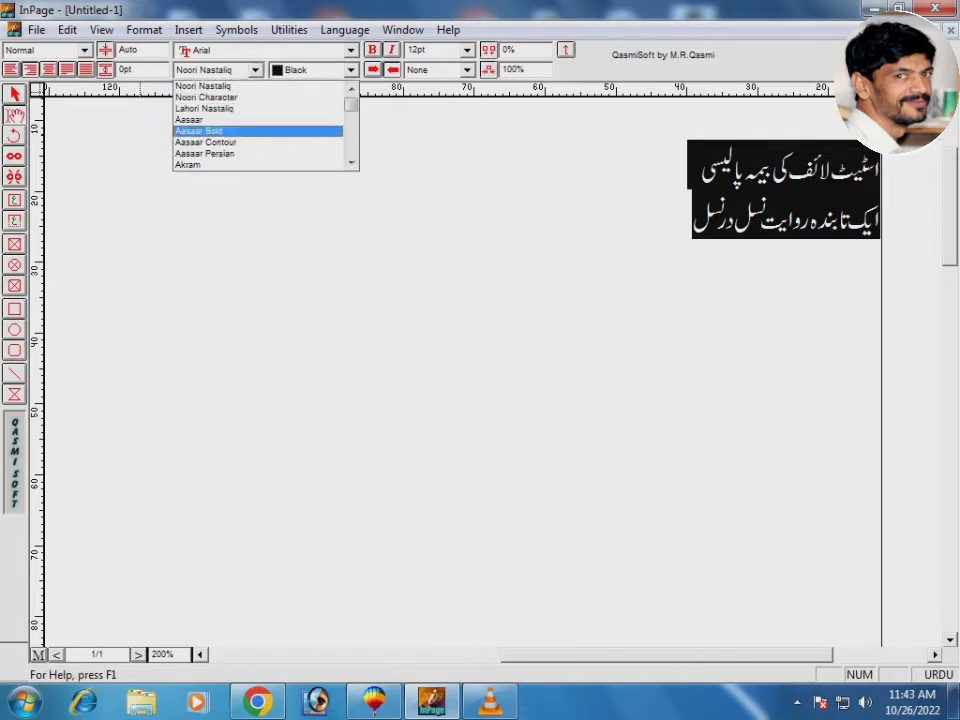
click(214, 131)
key(Escape)
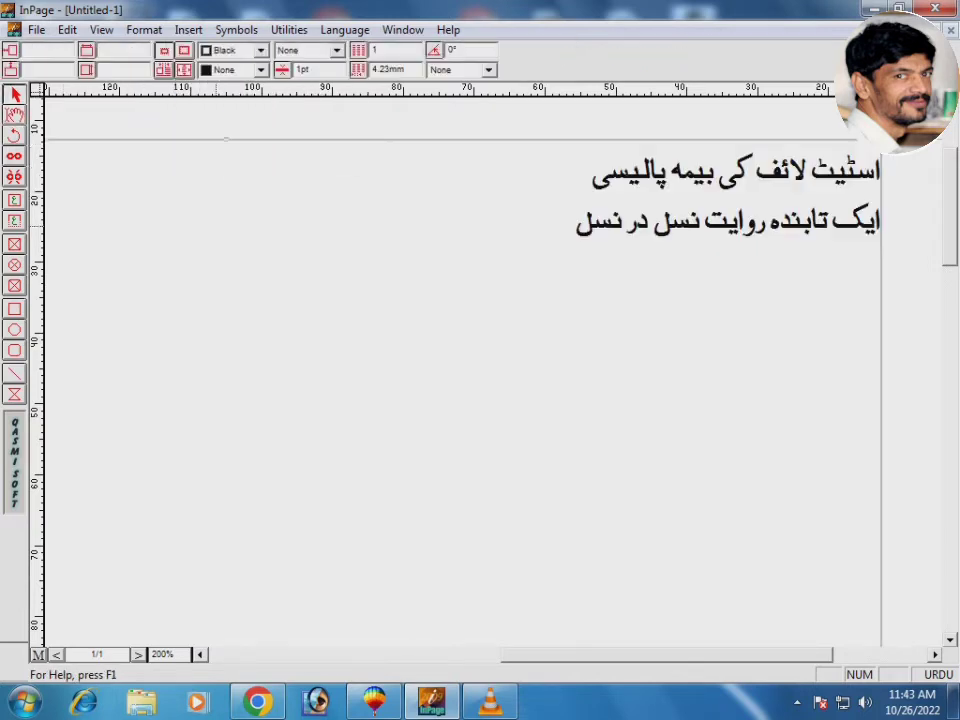
right_click(214, 226)
click(261, 307)
key(alt+Tab)
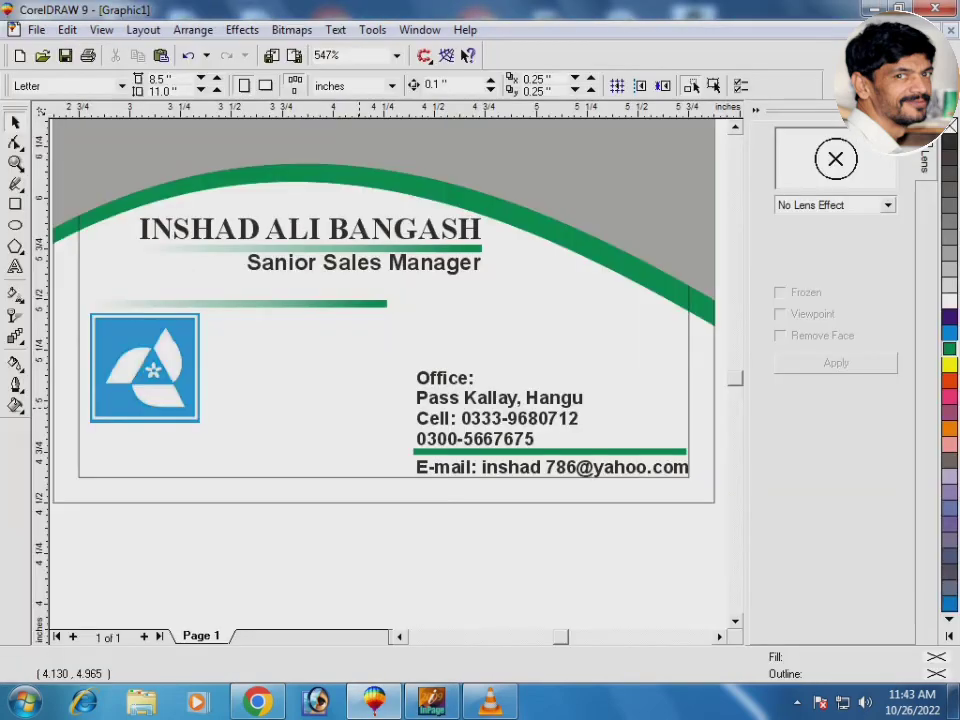
Paste the Urdu slogan onto the card at 5% scale and shrink it further
right_click(315, 388)
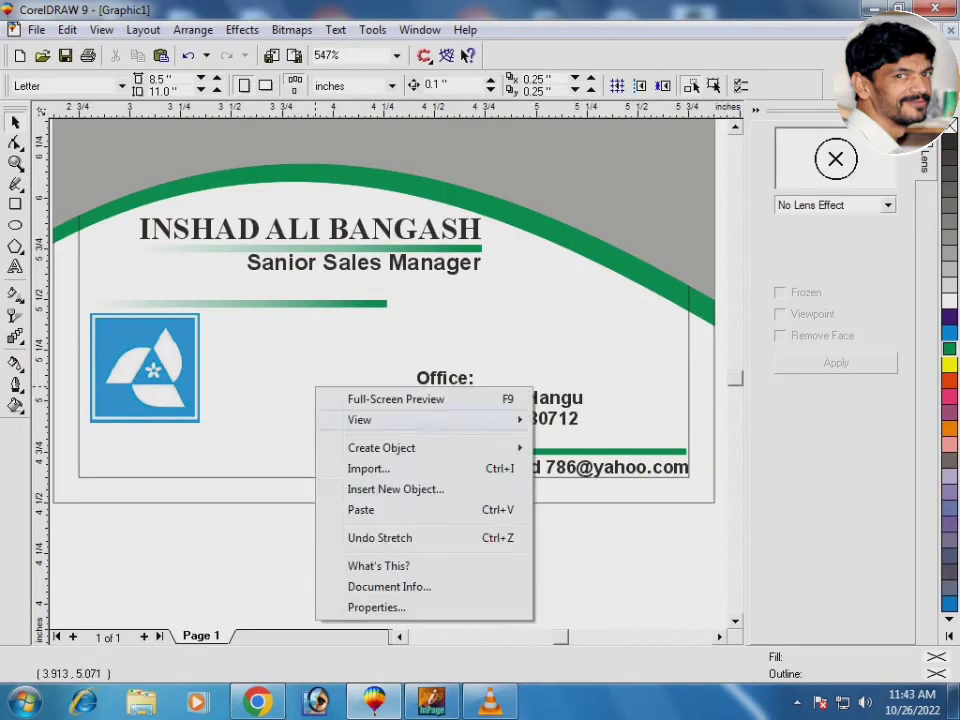
click(361, 509)
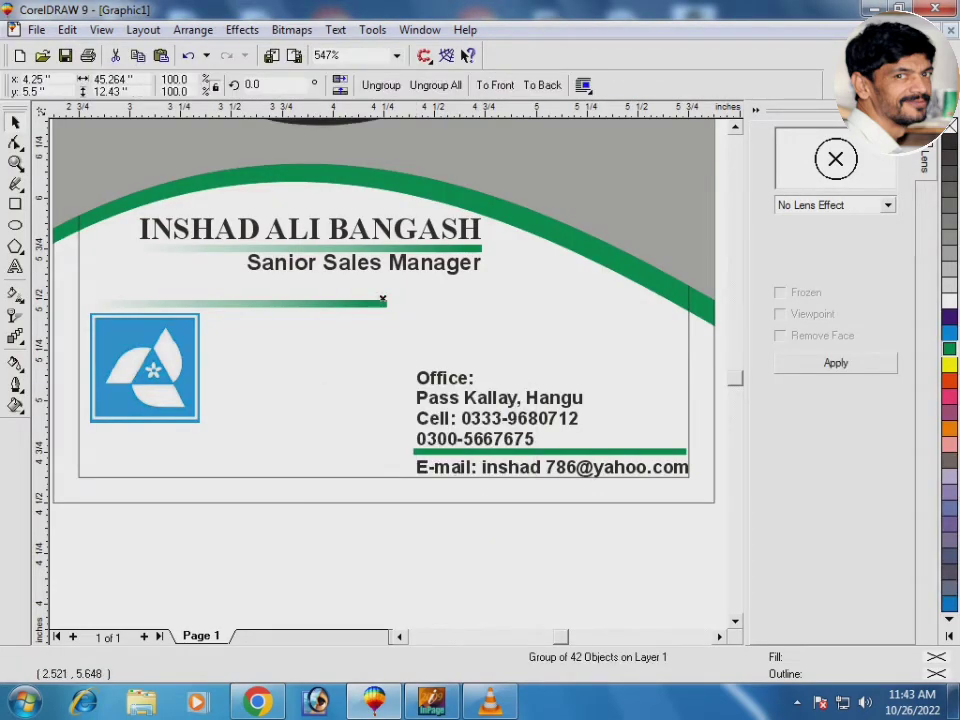
click(174, 79)
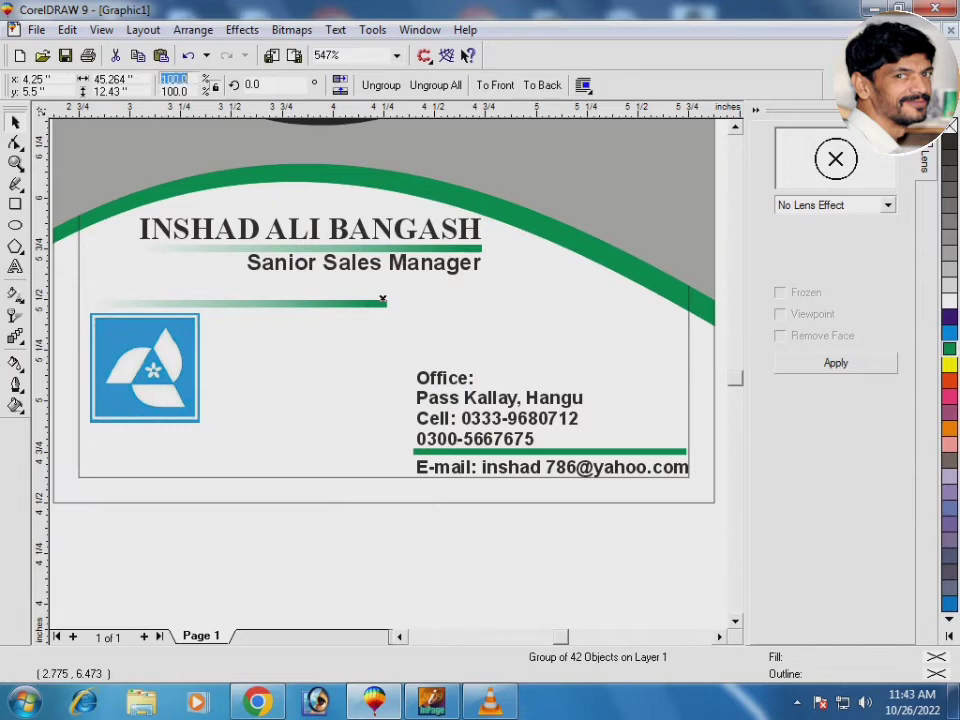
text(5)
key(Return)
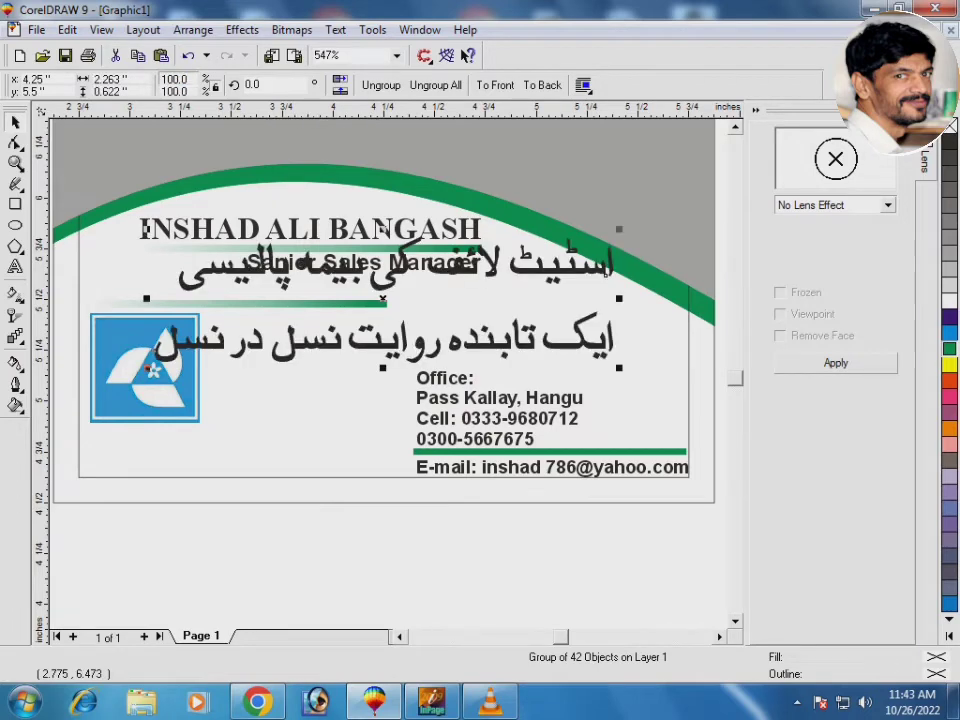
drag(619, 229, 358, 245)
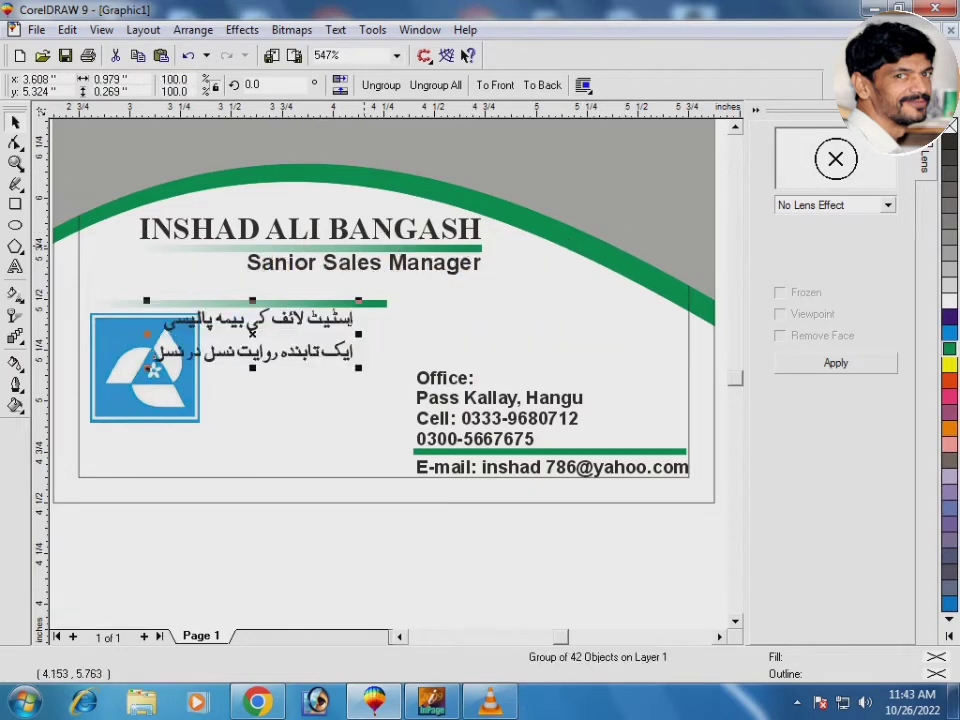
Shrink the logo to about three quarters size, place it beside the slogan, and top-align them
drag(56, 289, 339, 429)
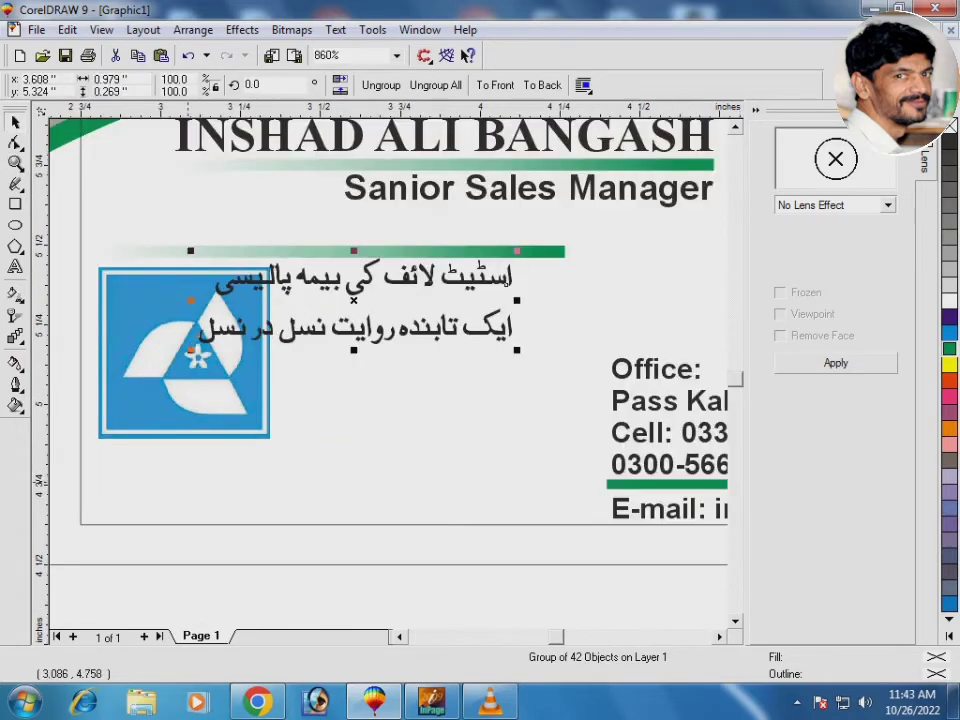
click(117, 379)
drag(275, 262, 230, 305)
drag(160, 377, 147, 383)
drag(263, 331, 283, 370)
drag(215, 372, 214, 372)
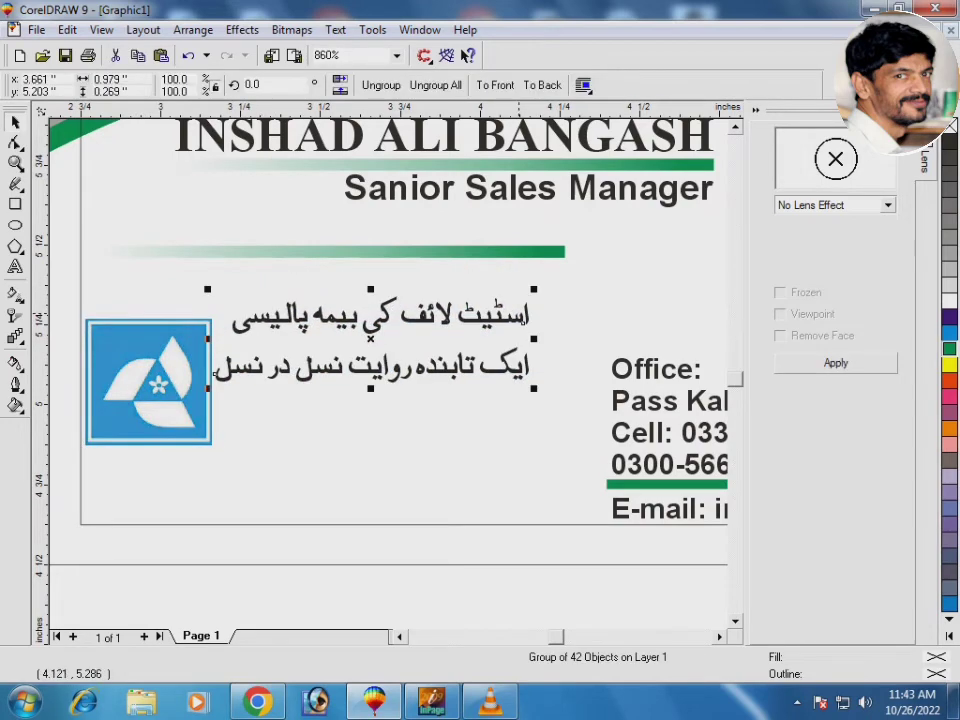
drag(534, 290, 487, 302)
shift+click(167, 362)
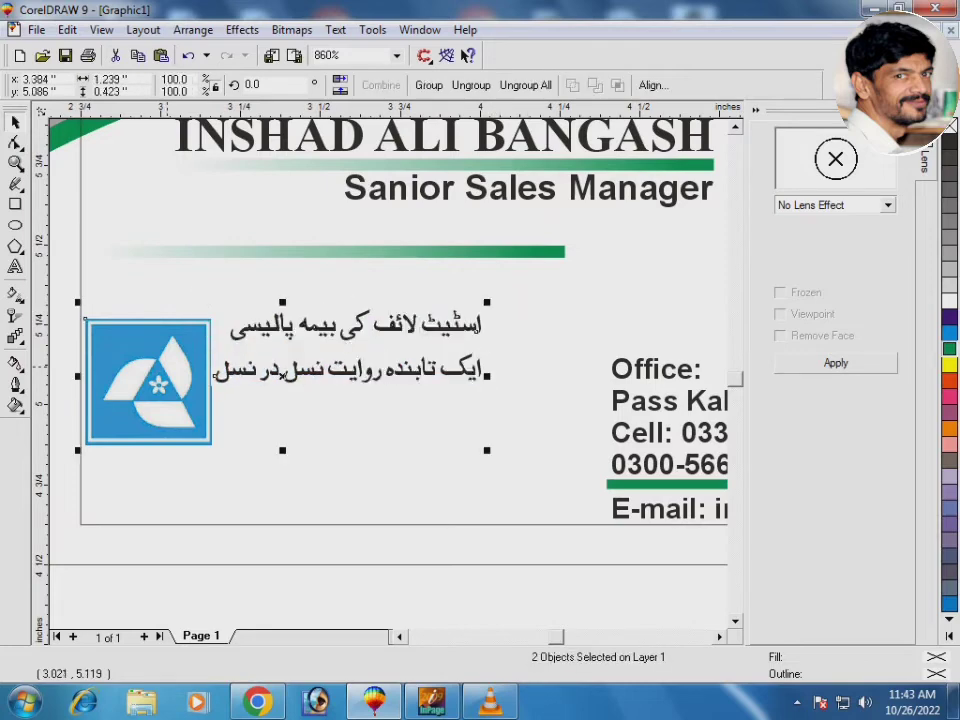
key(t)
key(Escape)
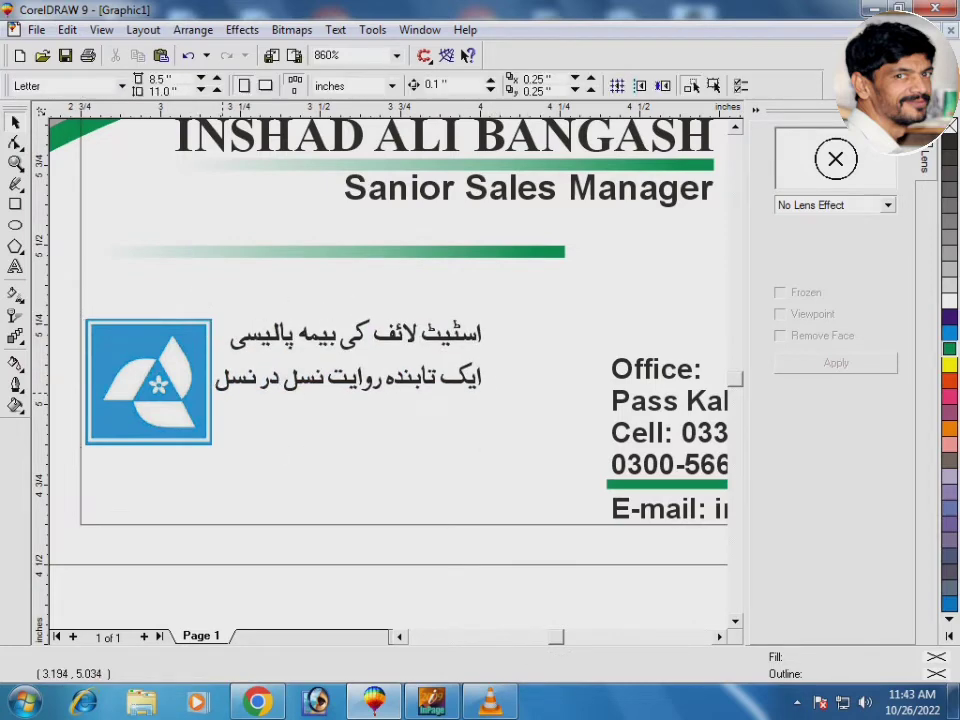
drag(231, 379, 239, 383)
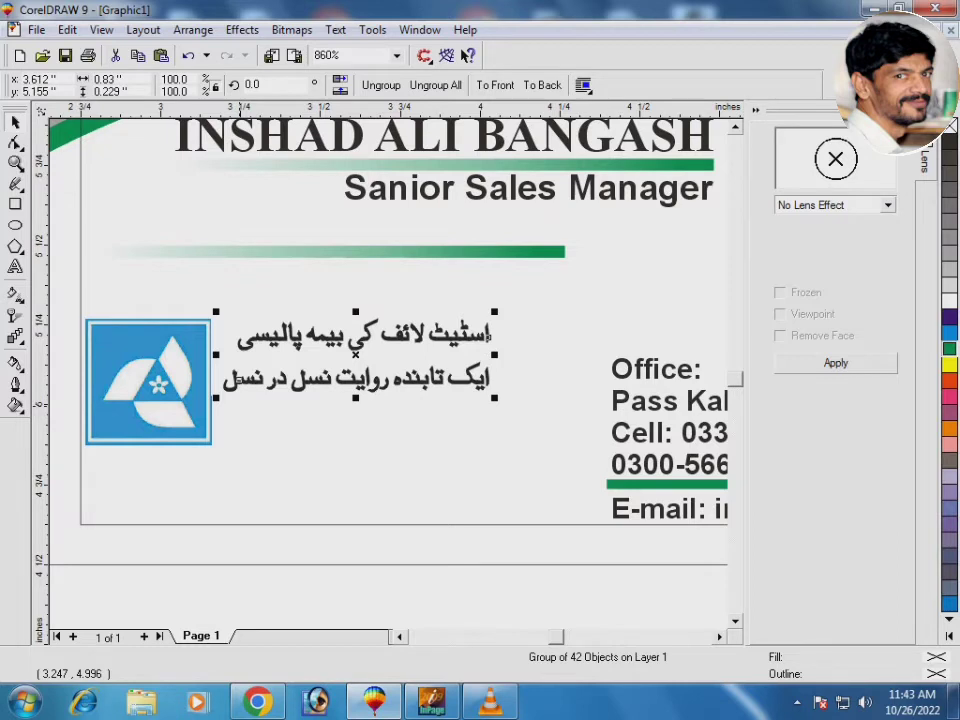
Add 'STATE LIFE' below the slogan in bold uppercase Times New Roman, 11 pt
click(15, 267)
click(256, 445)
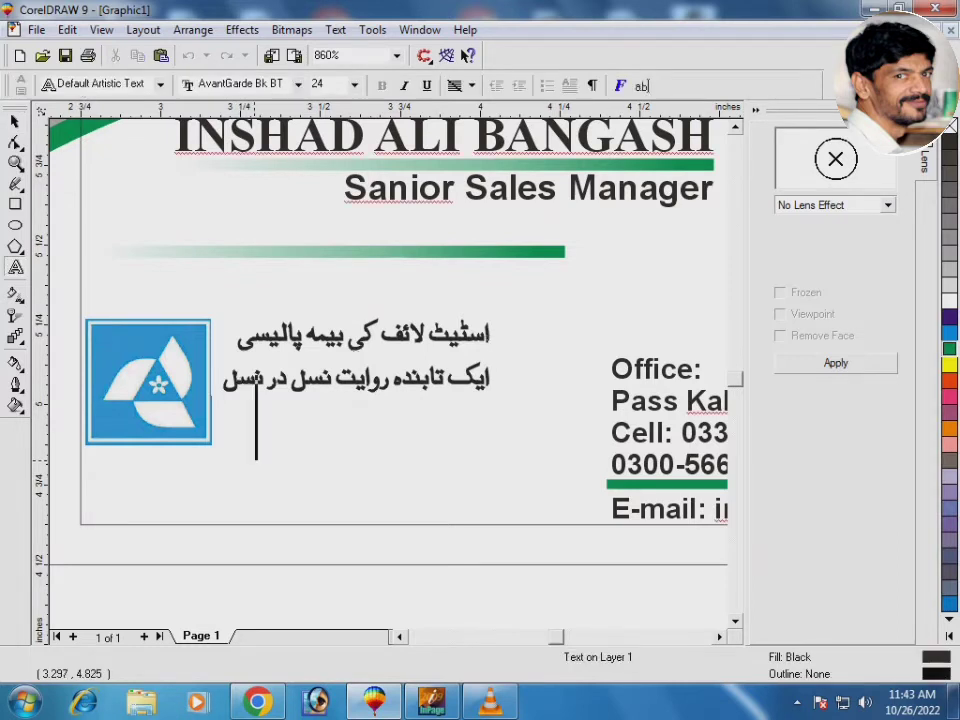
text(State )
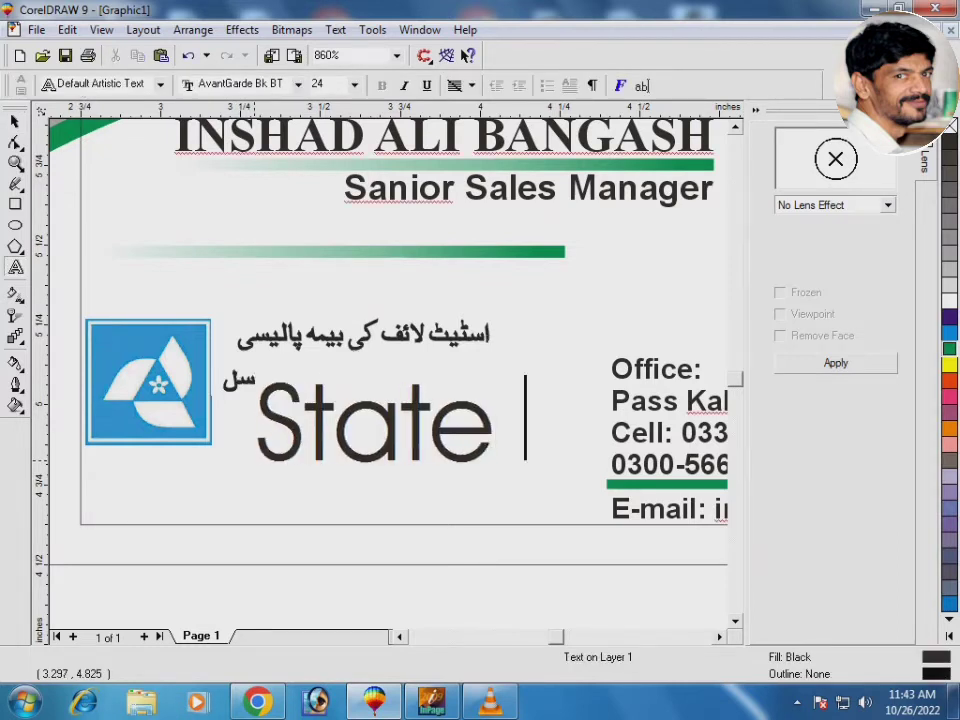
text(lif)
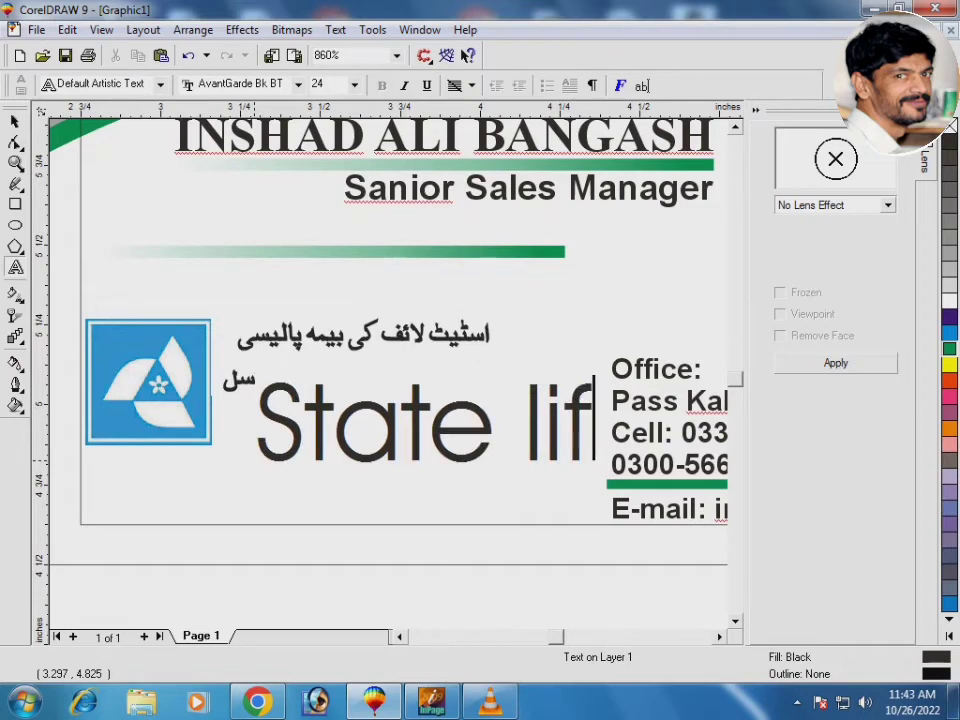
text(e)
click(15, 120)
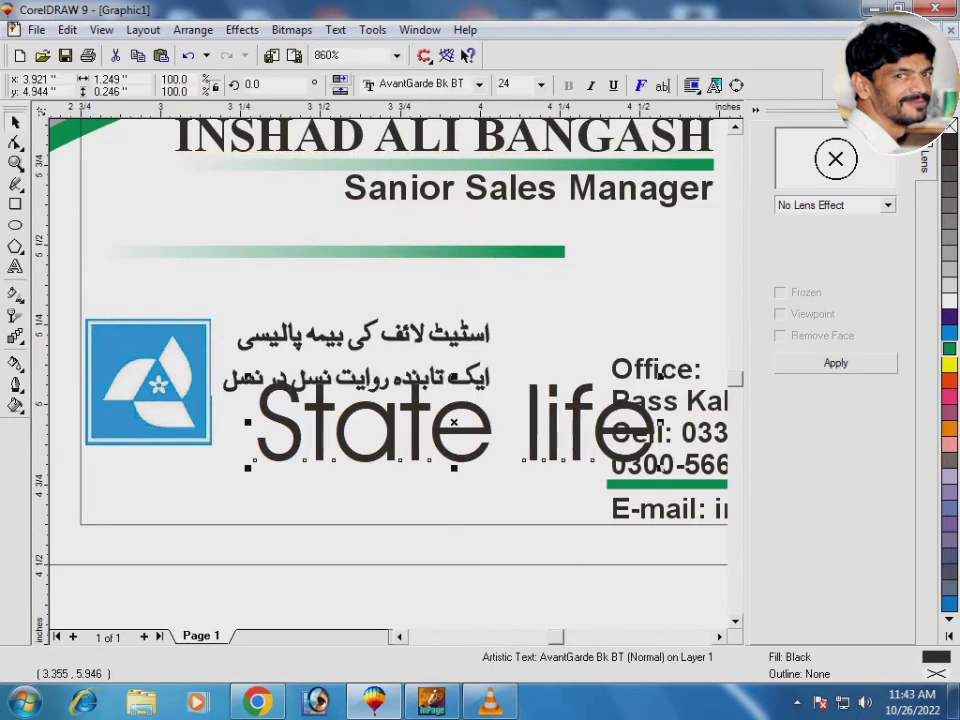
click(430, 84)
click(479, 84)
click(428, 122)
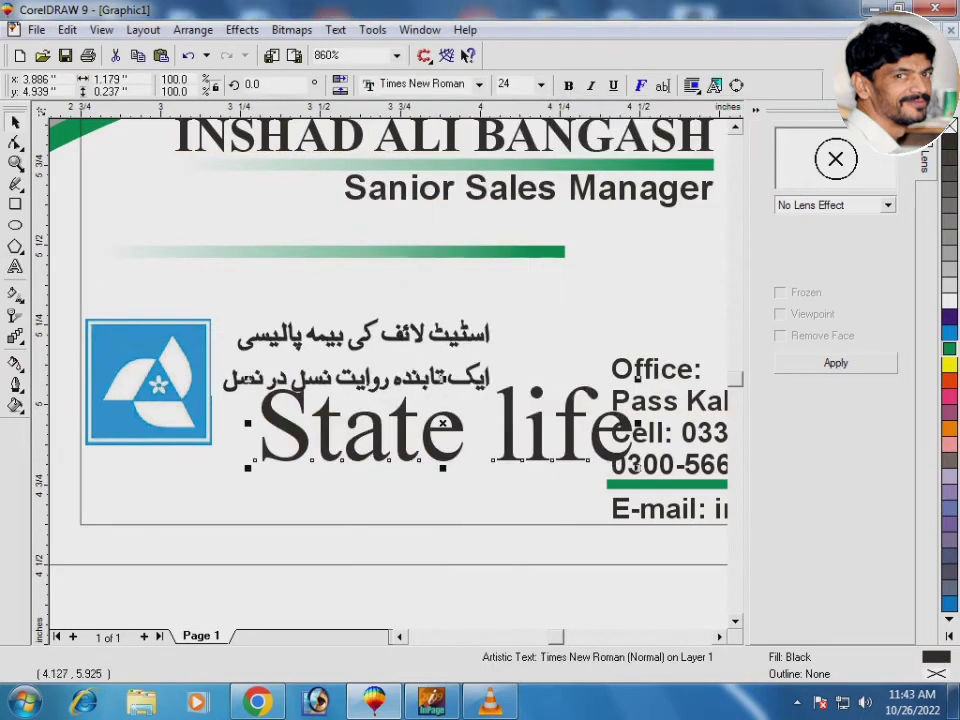
key(ctrl+b)
key(shift+F3)
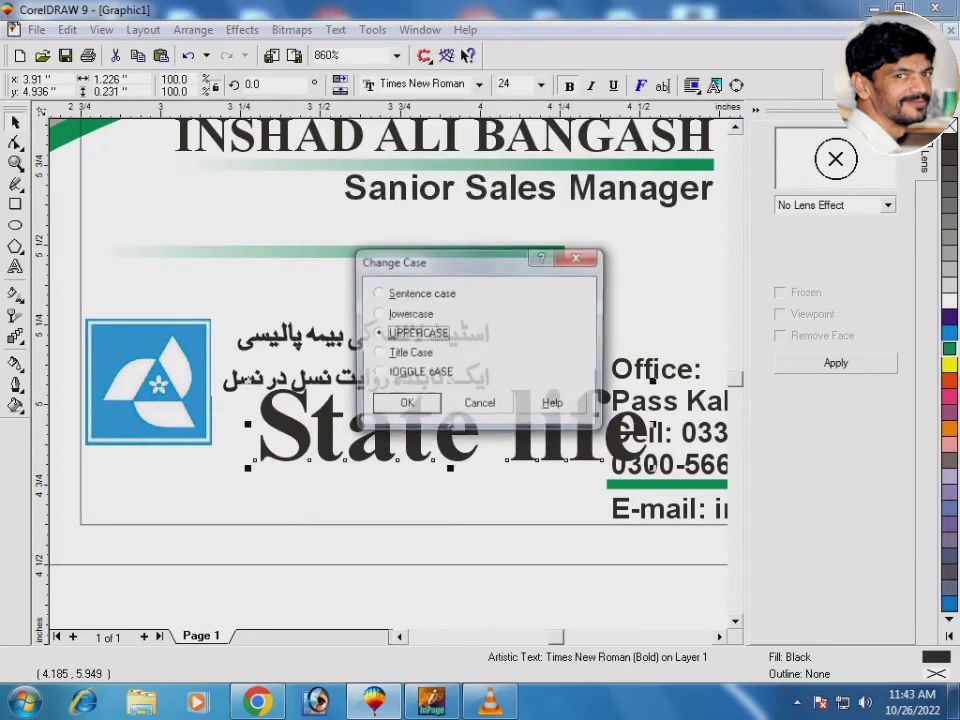
key(Return)
key(ctrl+KP_2)
key(ctrl+KP_2)
key(ctrl+KP_2)
key(ctrl+KP_2)
key(ctrl+KP_2)
key(ctrl+KP_2)
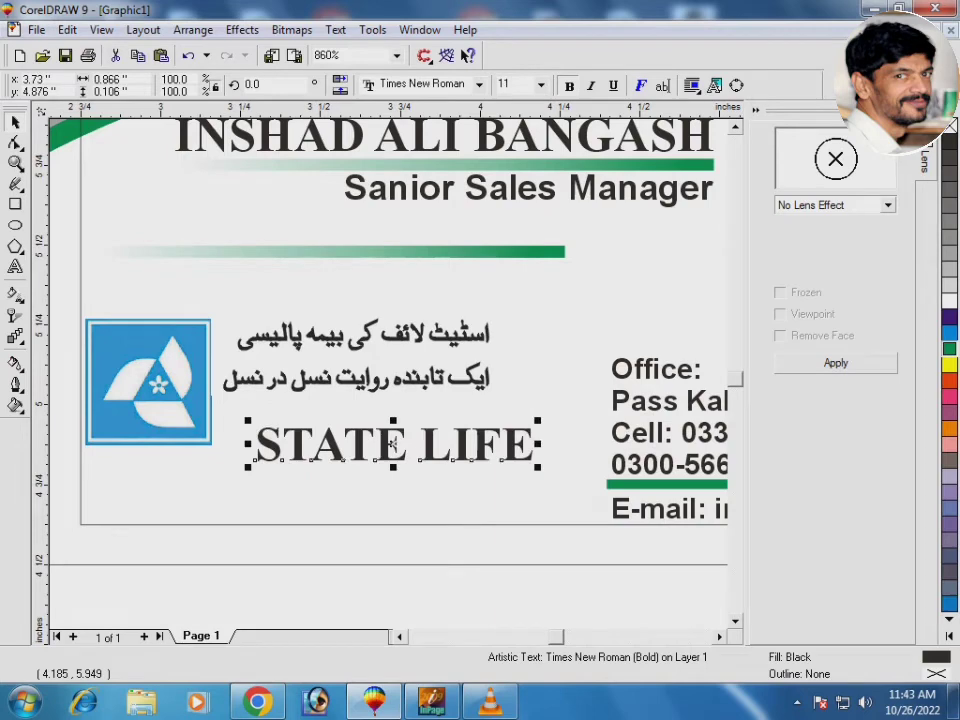
Bottom-align STATE LIFE with the logo, shift it left, and nudge the Urdu lines down
drag(124, 280, 565, 495)
shift+click(143, 420)
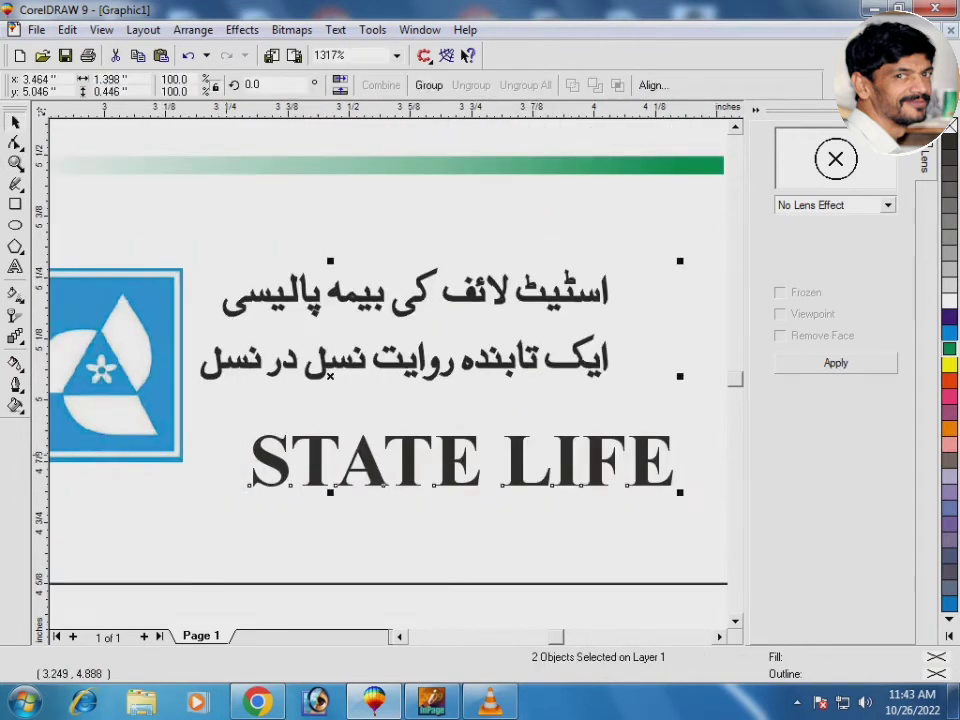
key(b)
key(Escape)
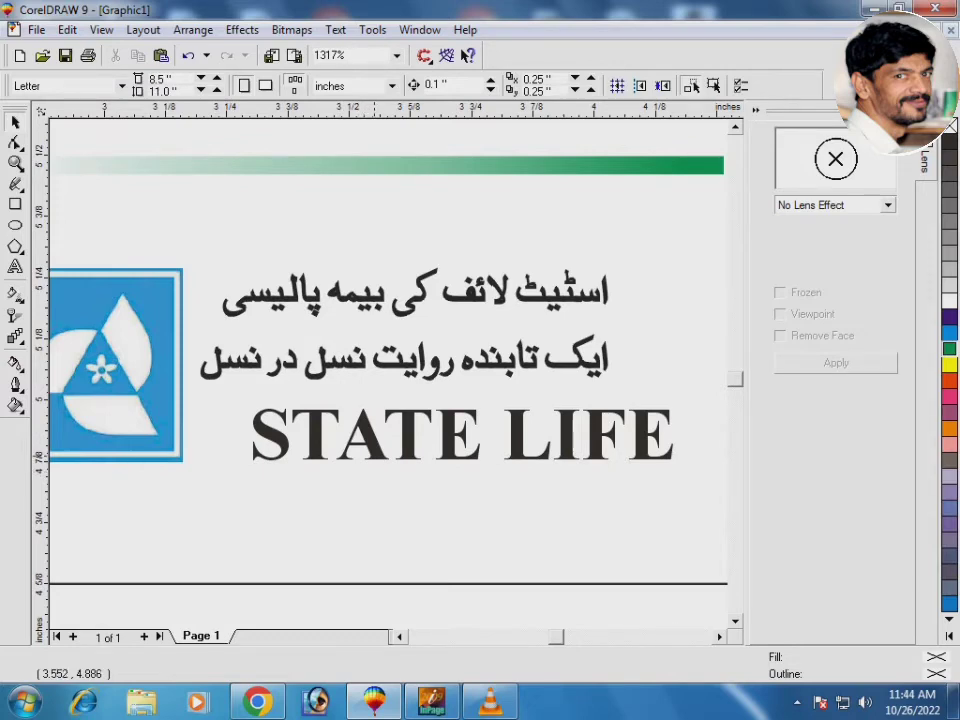
drag(375, 455, 320, 455)
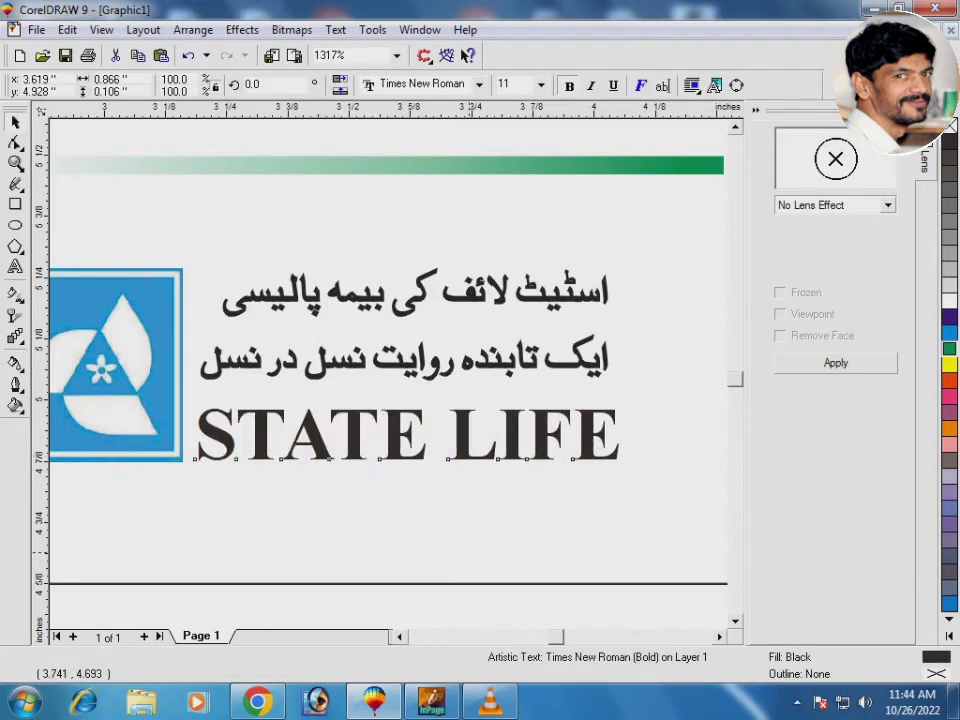
key(Escape)
drag(224, 364, 224, 375)
key(Escape)
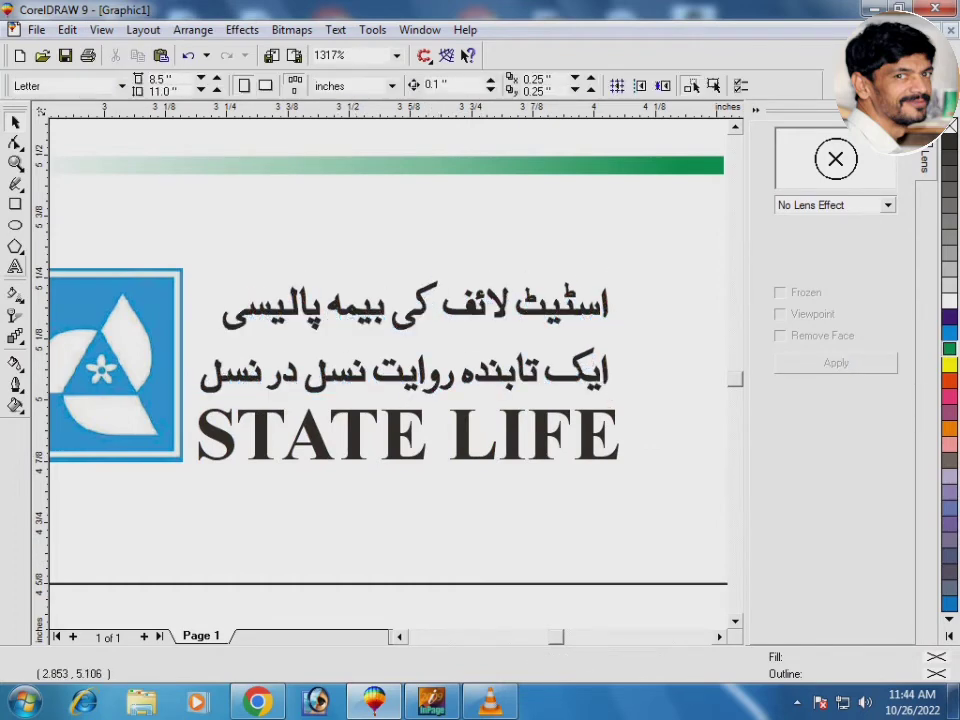
key(F8)
Type 'insurance corporation of pakistan' below STATE LIFE and convert it to UPPERCASE
click(238, 541)
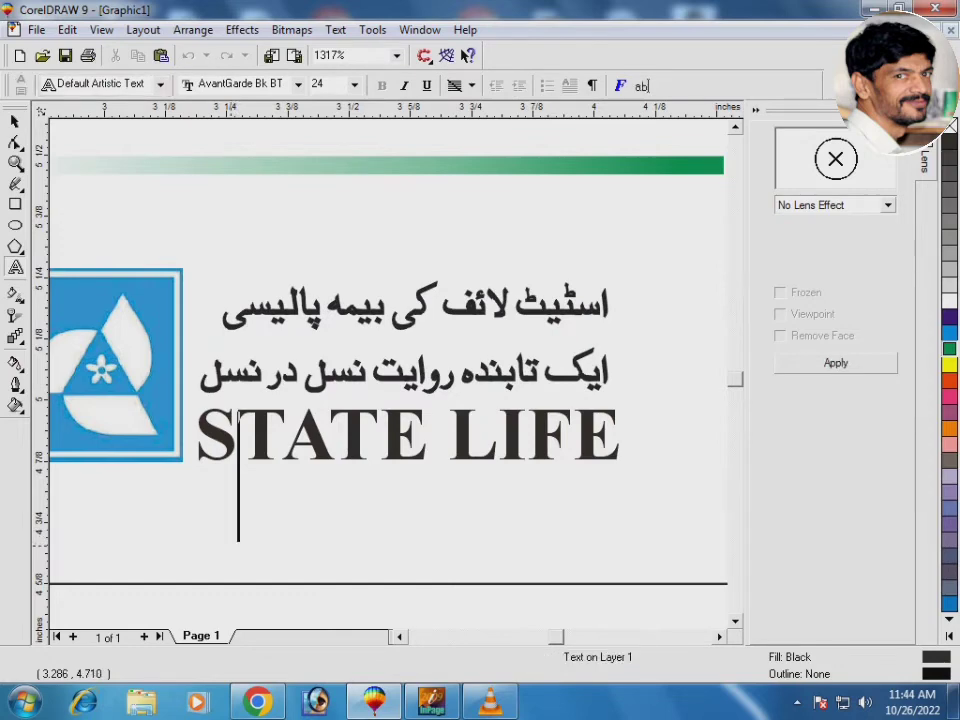
text(insu)
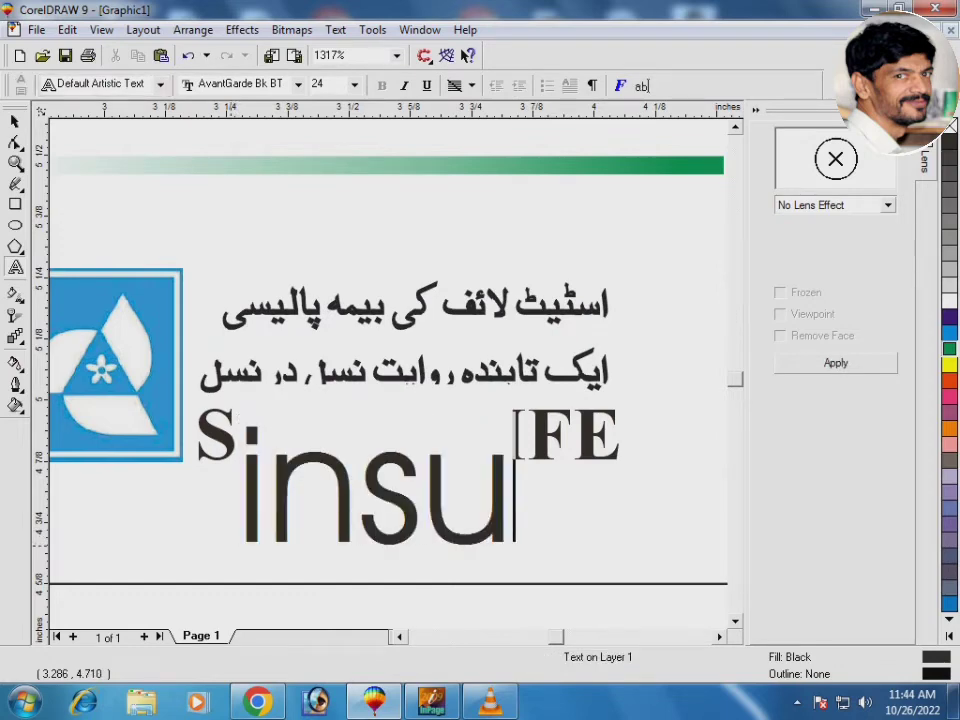
text(ranc)
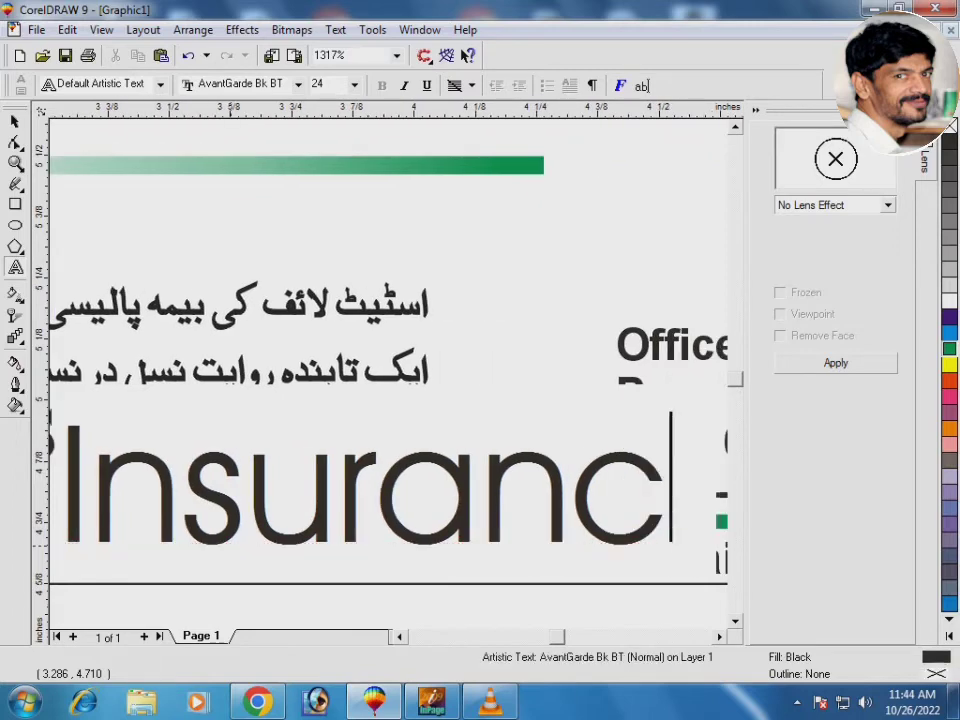
text(e cor)
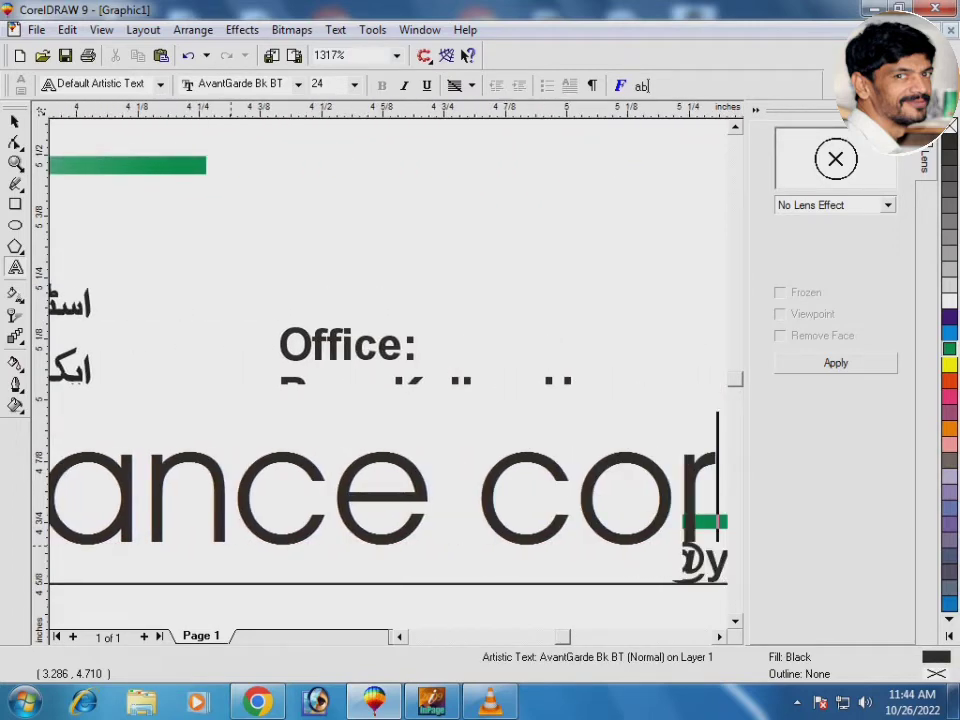
text(po)
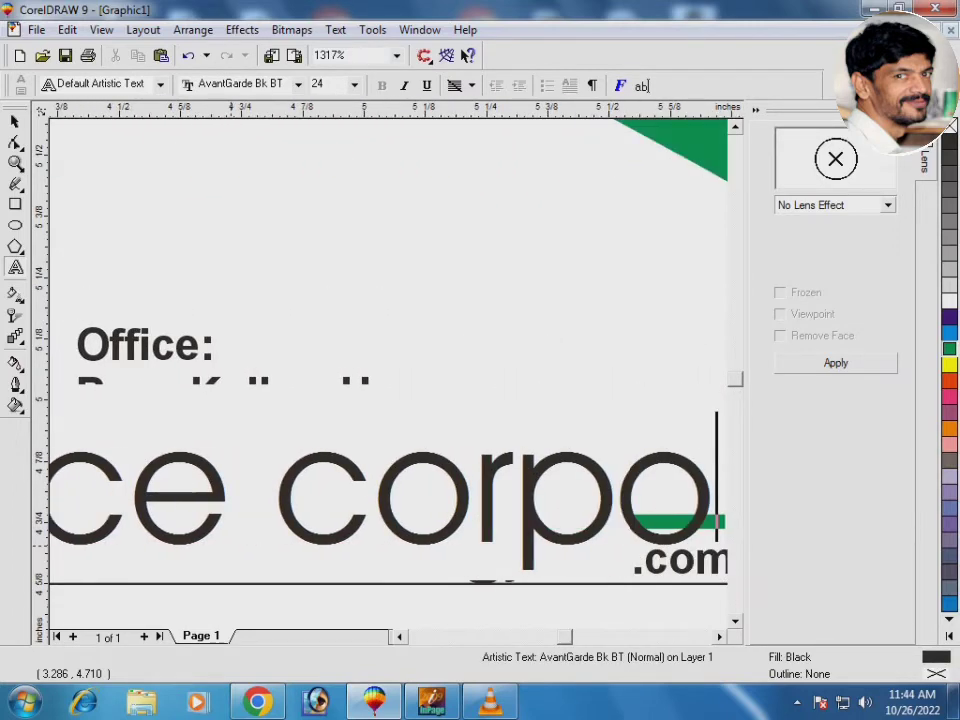
text(ration)
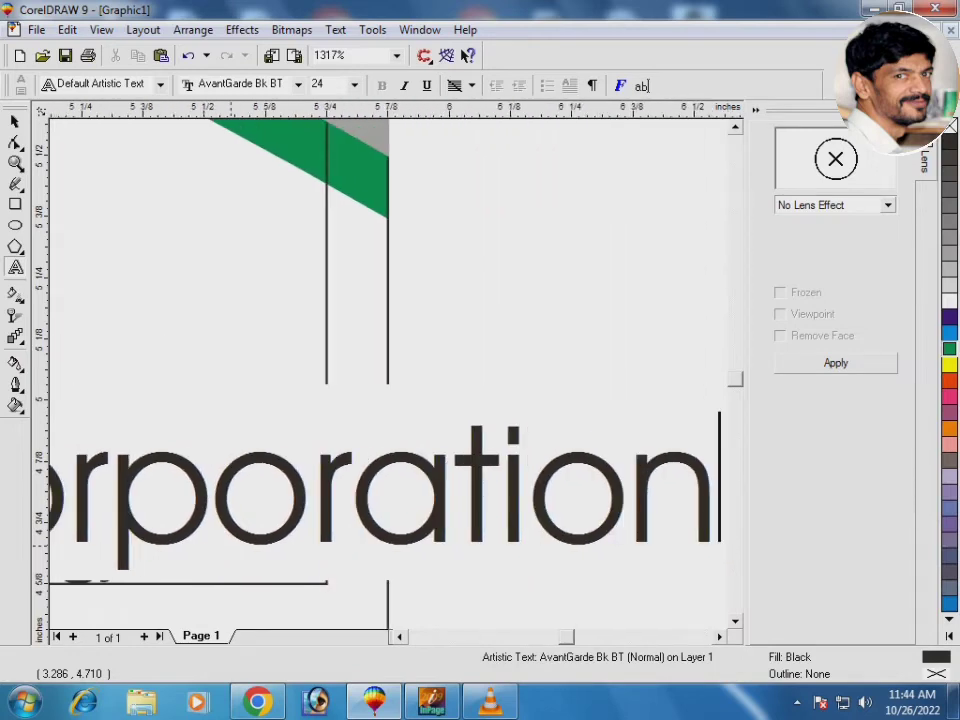
text(o)
key(BackSpace)
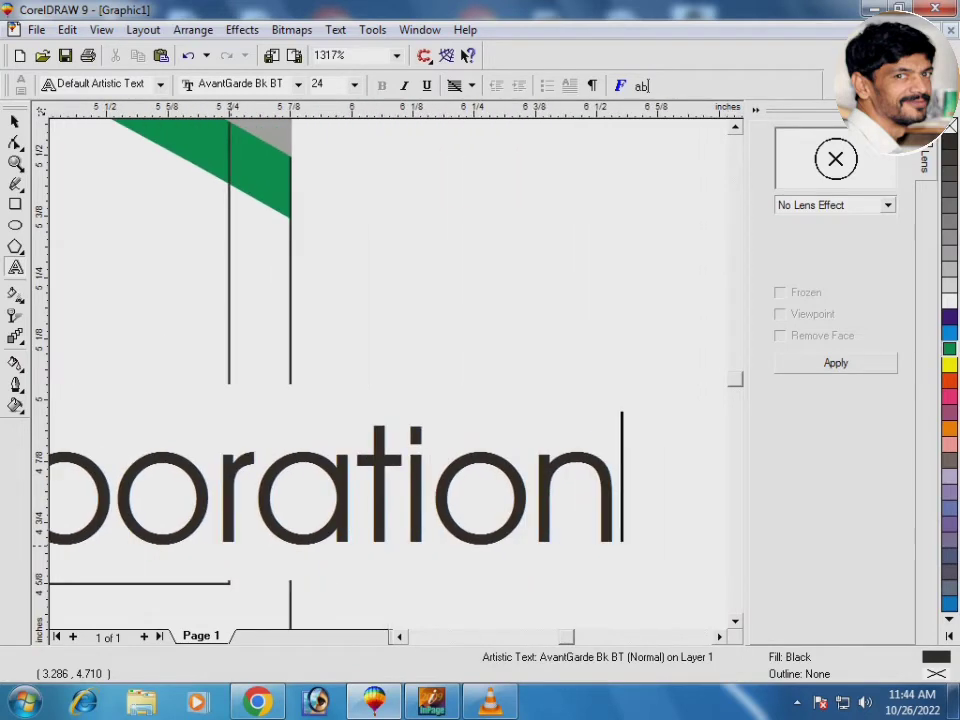
text(of paki)
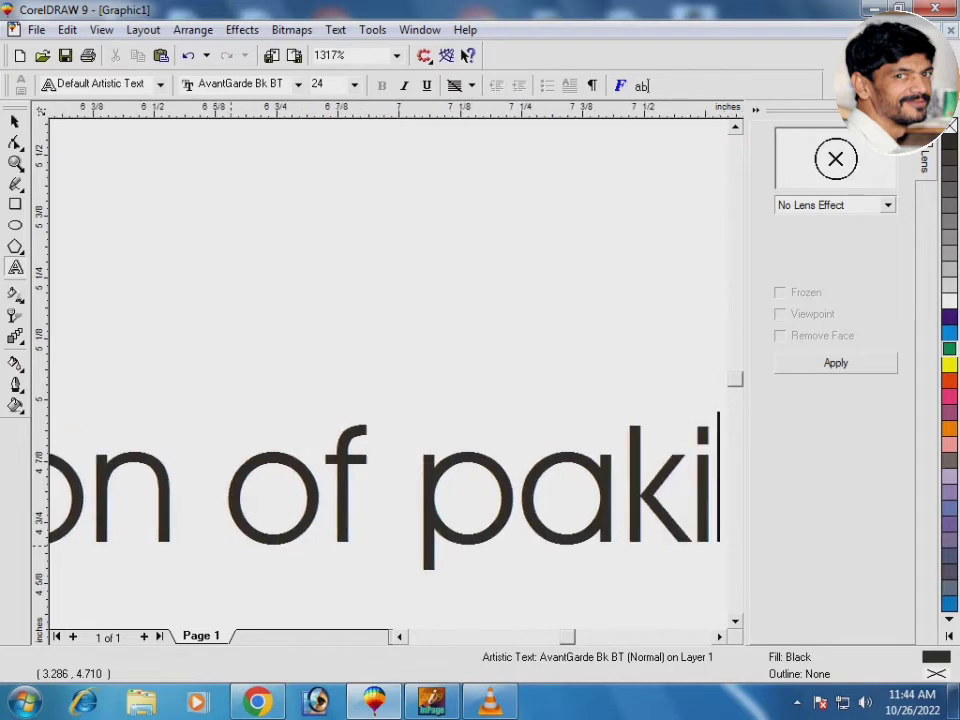
text(stan)
key(ctrl+space)
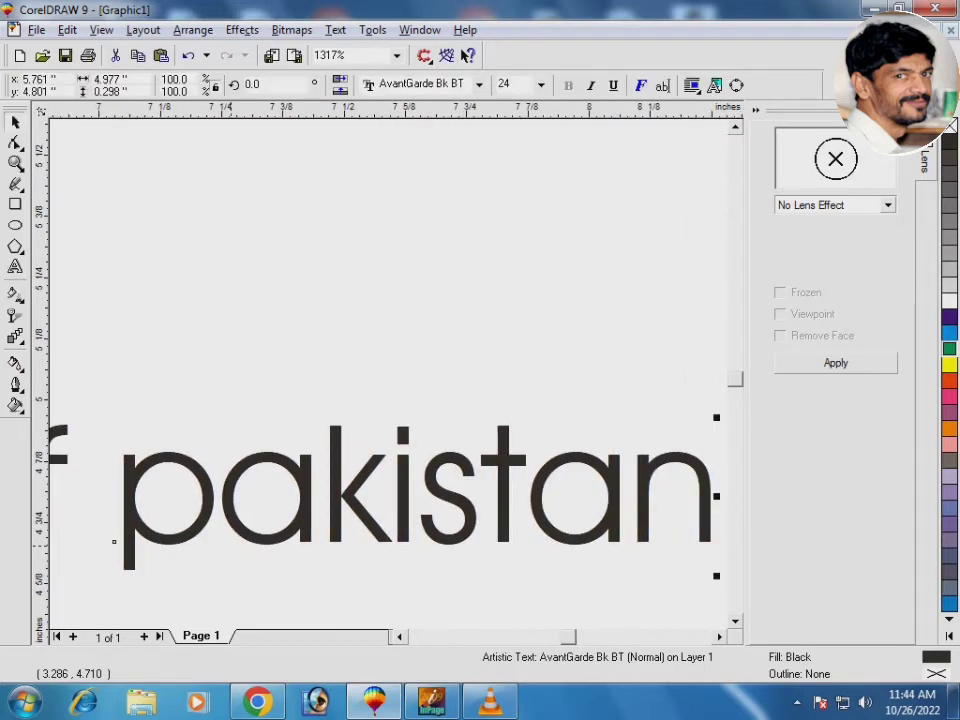
key(alt+t)
key(g)
key(Return)
key(F3)
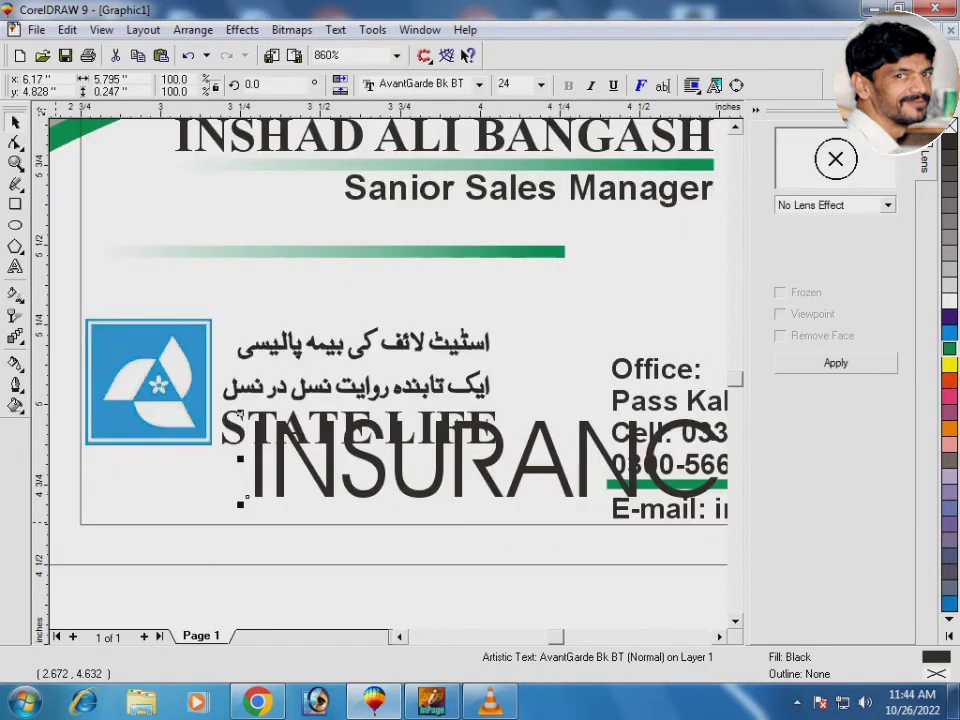
Format the new text as Arial Bold at size 10
key(ctrl+shift+f)
key(Down)
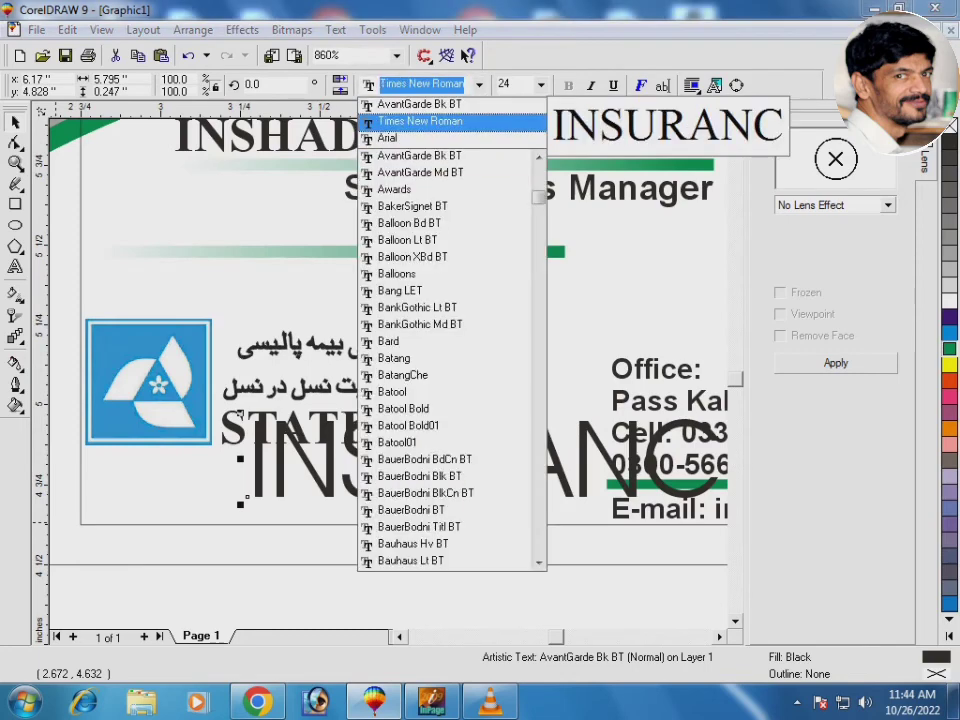
key(Down)
key(Return)
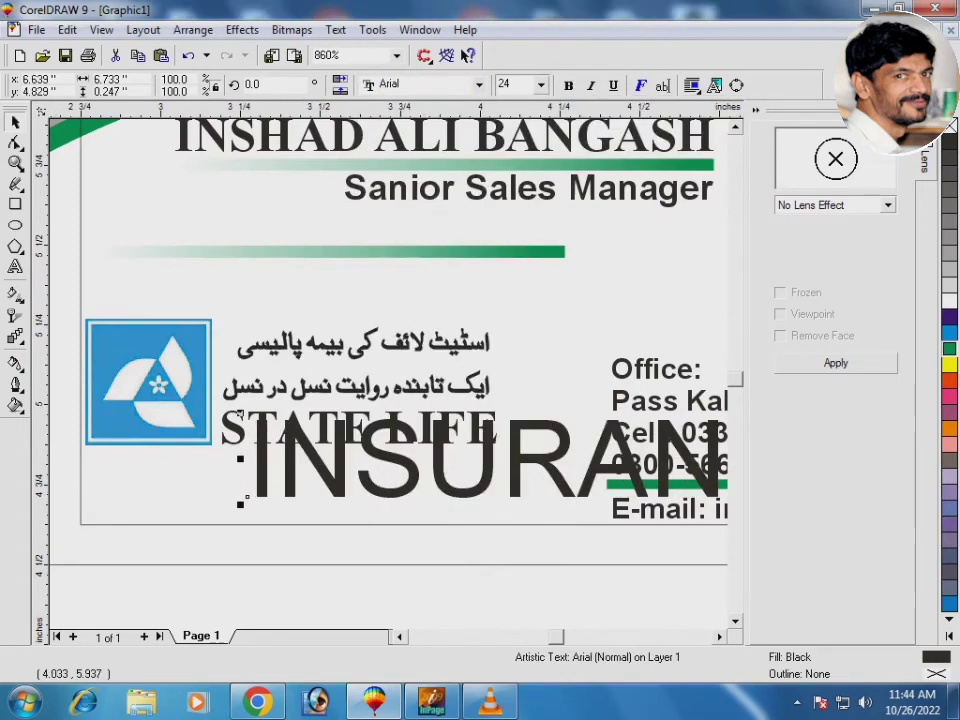
key(ctrl+b)
key(ctrl+shift+p)
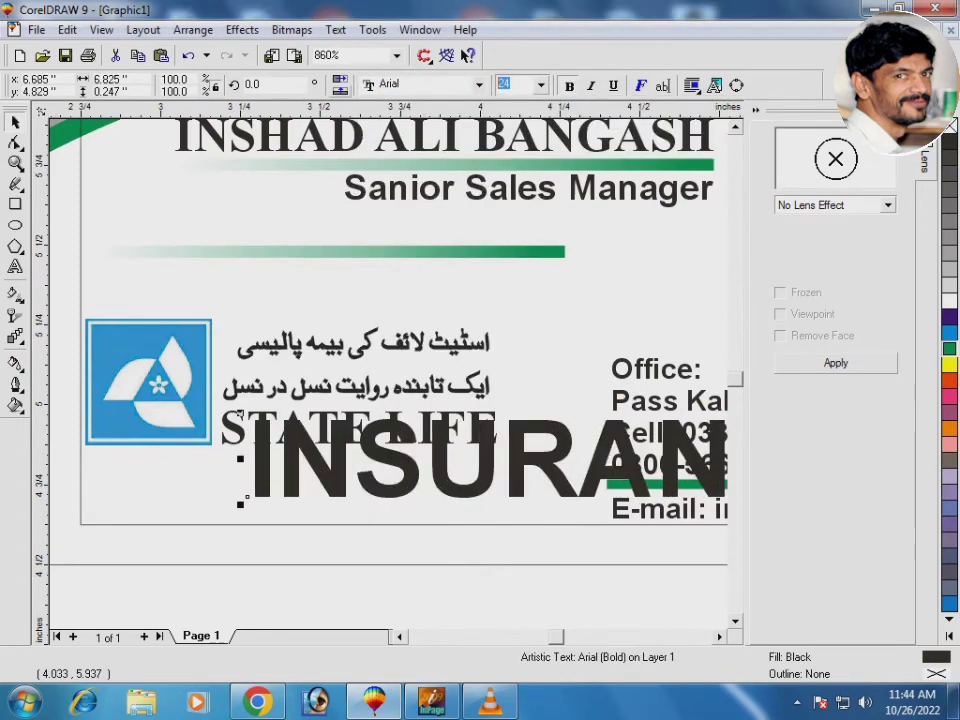
key(Return)
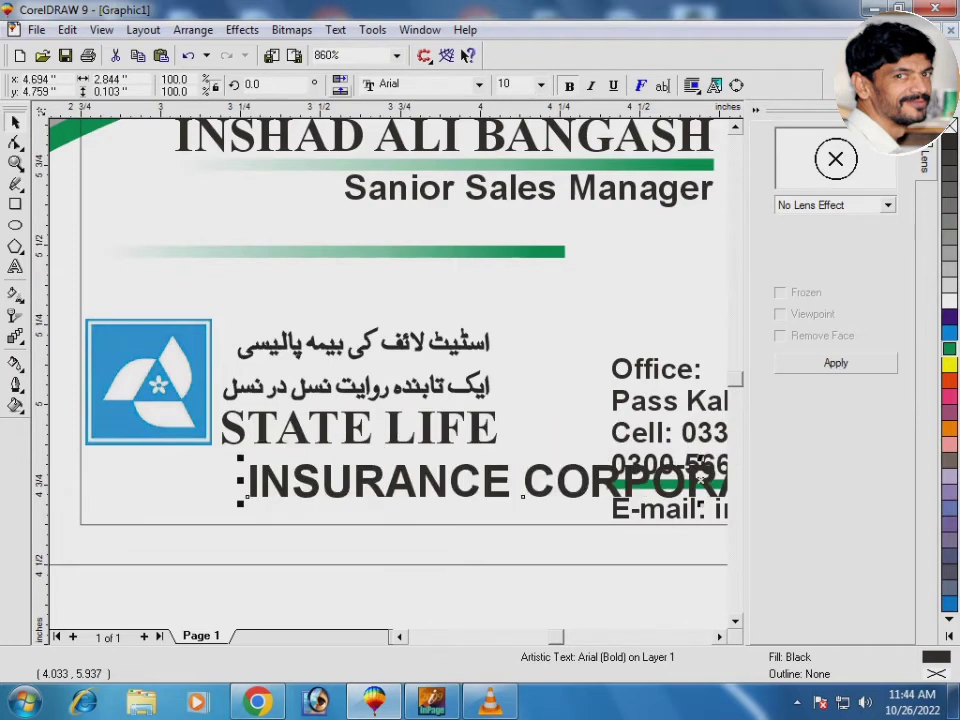
Move the INSURANCE line left under the logo and shrink it to 4.0 pt
key(F3)
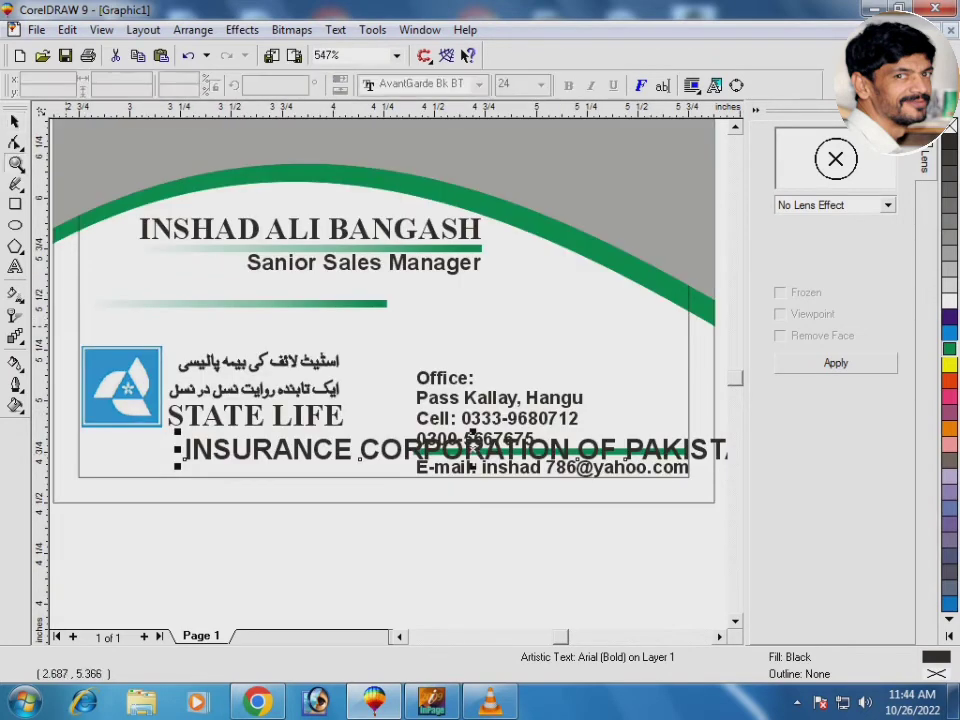
key(F2)
drag(64, 328, 420, 500)
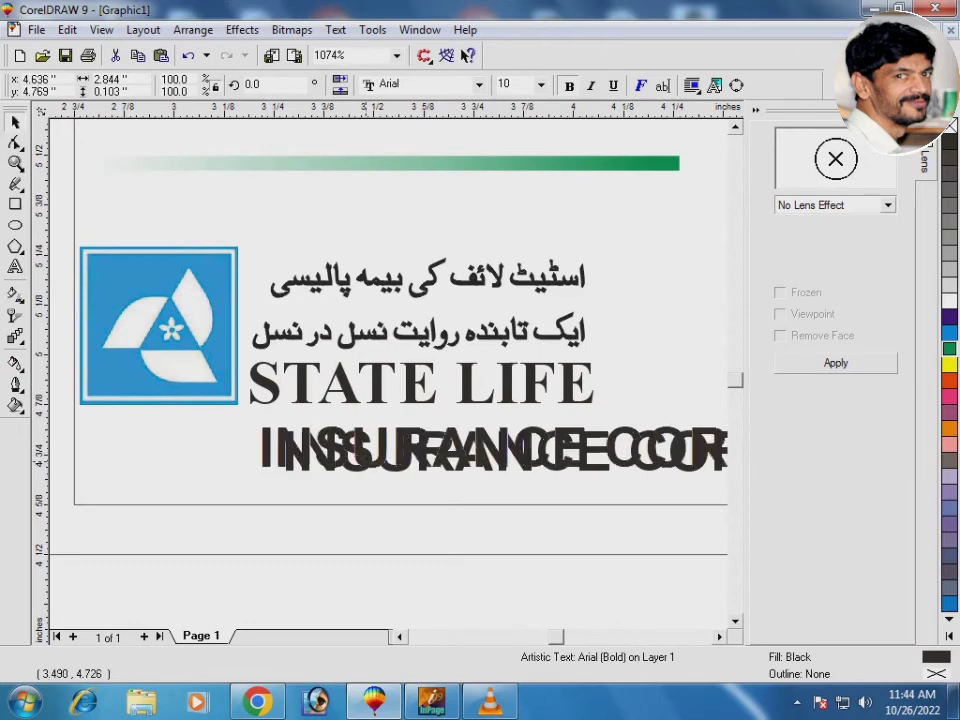
drag(375, 465, 177, 455)
key(ctrl+KP_2)
key(ctrl+KP_2)
key(ctrl+KP_2)
key(ctrl+KP_2)
key(ctrl+KP_2)
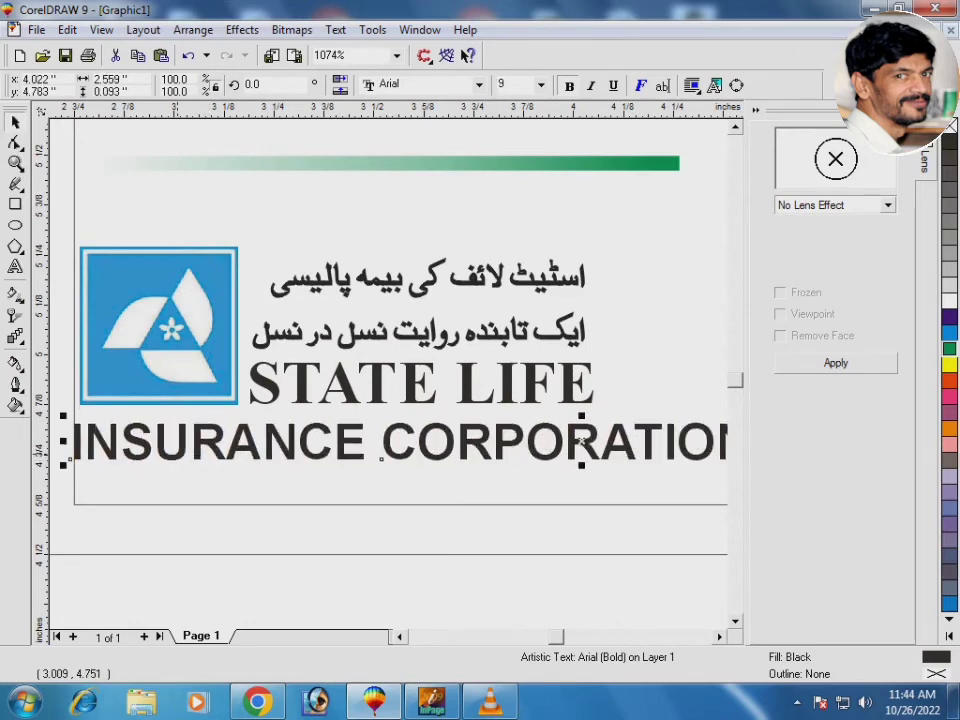
key(ctrl+KP_2)
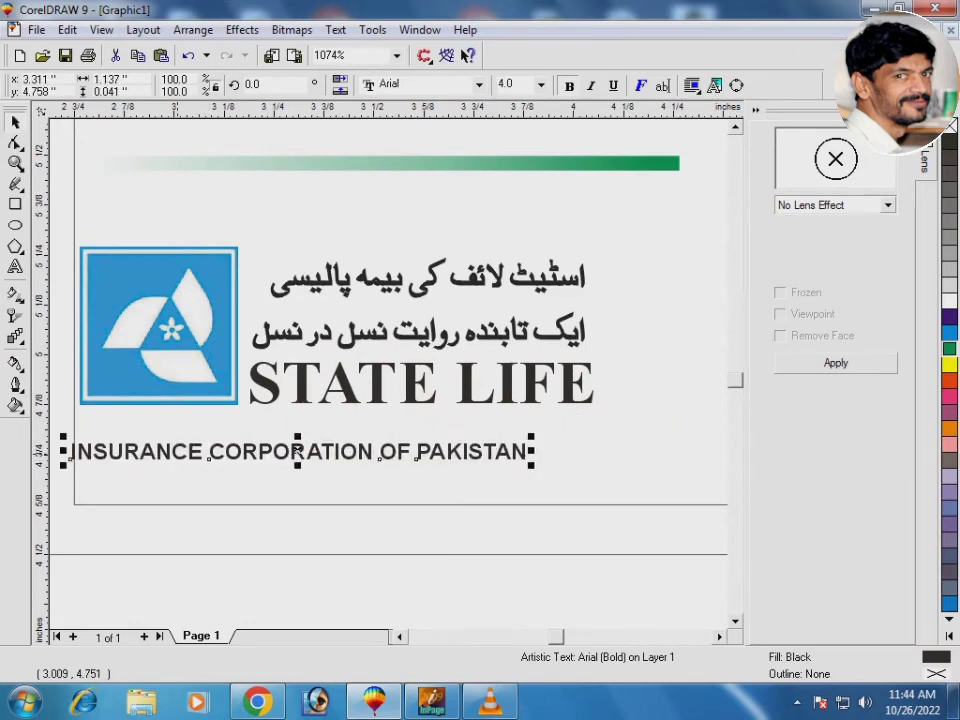
Select the blue logo and make it slightly narrower
key(F3)
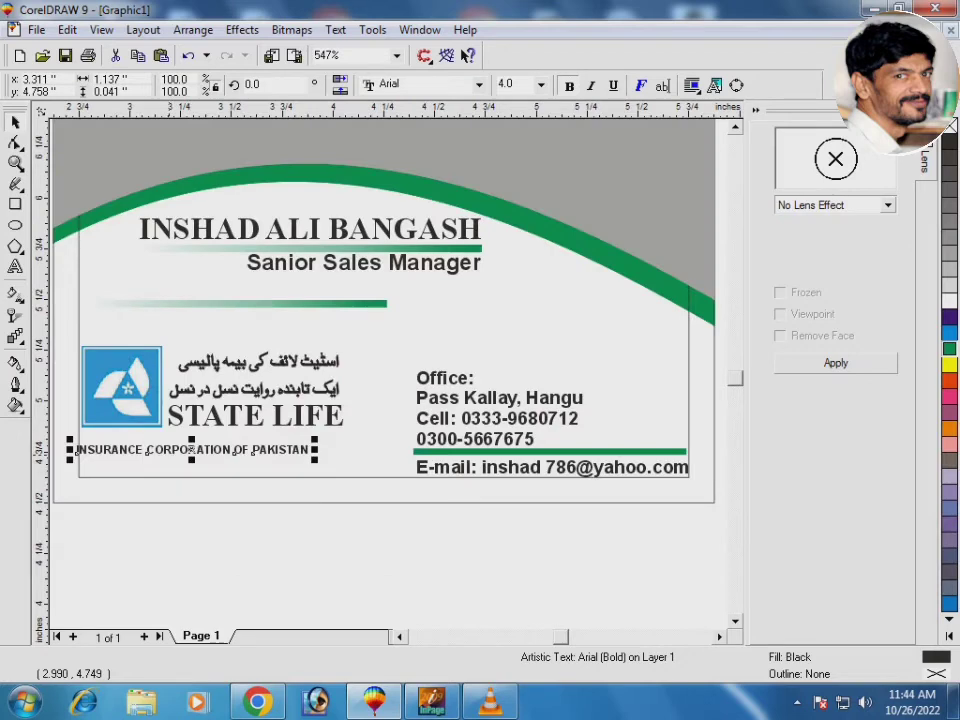
key(F3)
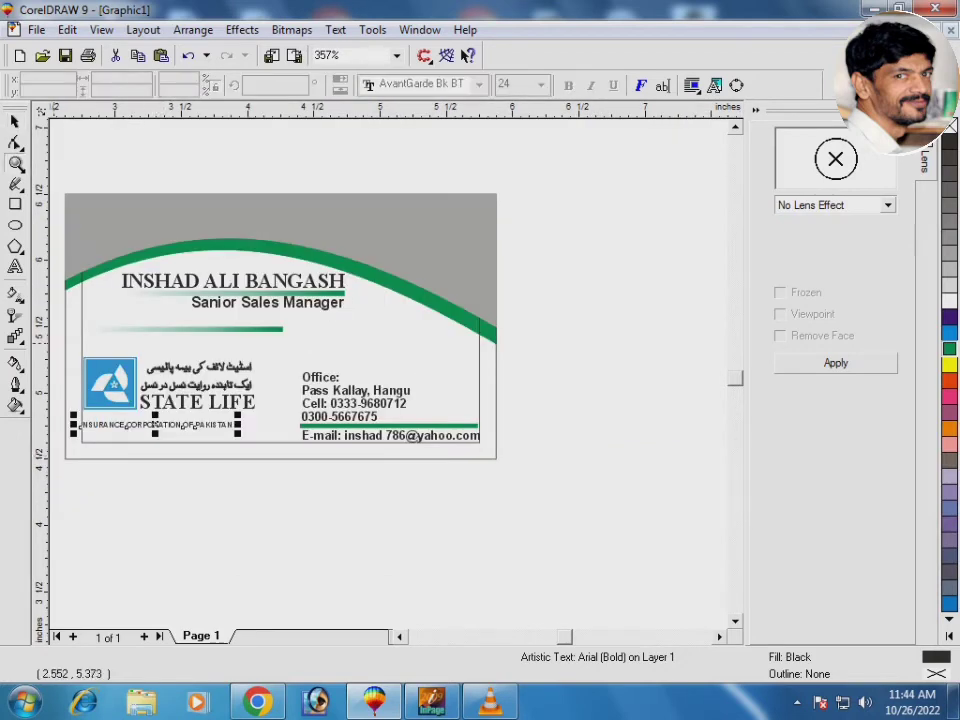
drag(94, 340, 277, 414)
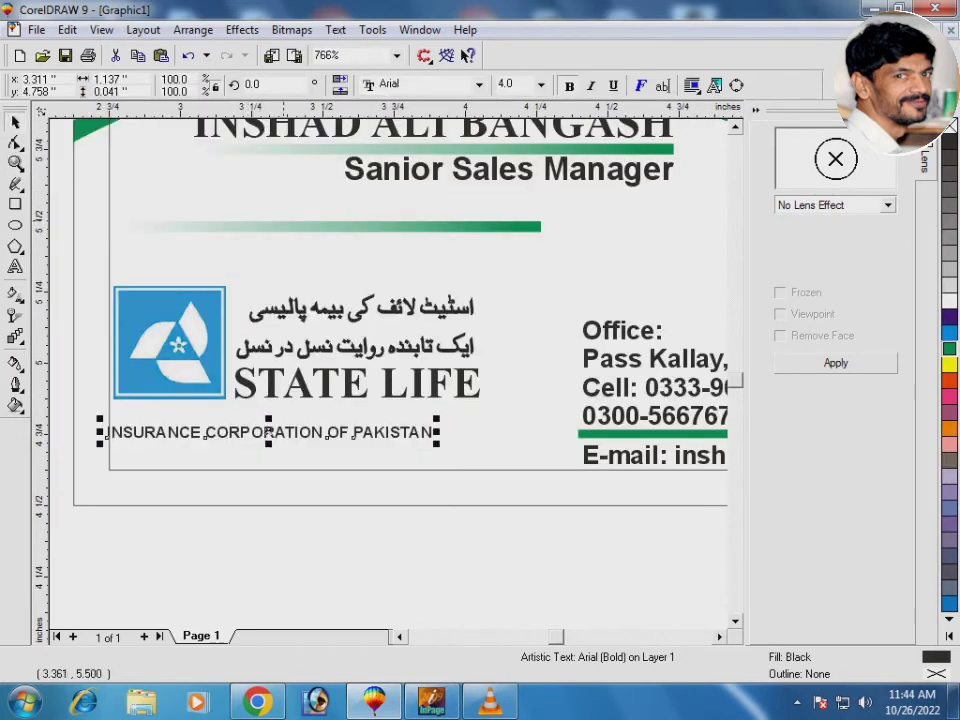
drag(286, 215, 333, 405)
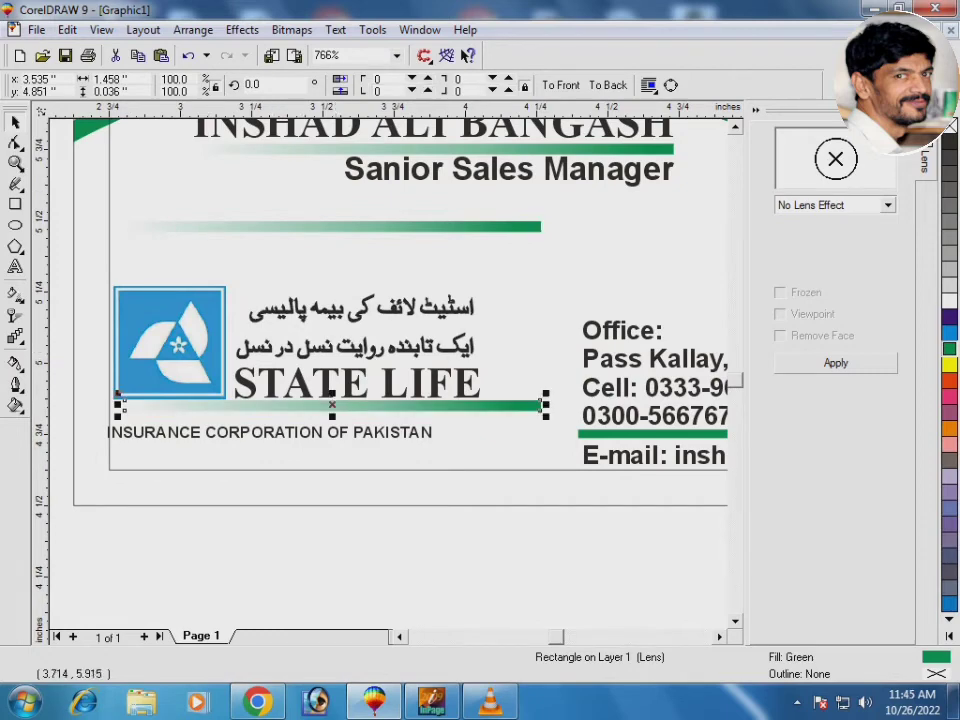
shift+click(186, 330)
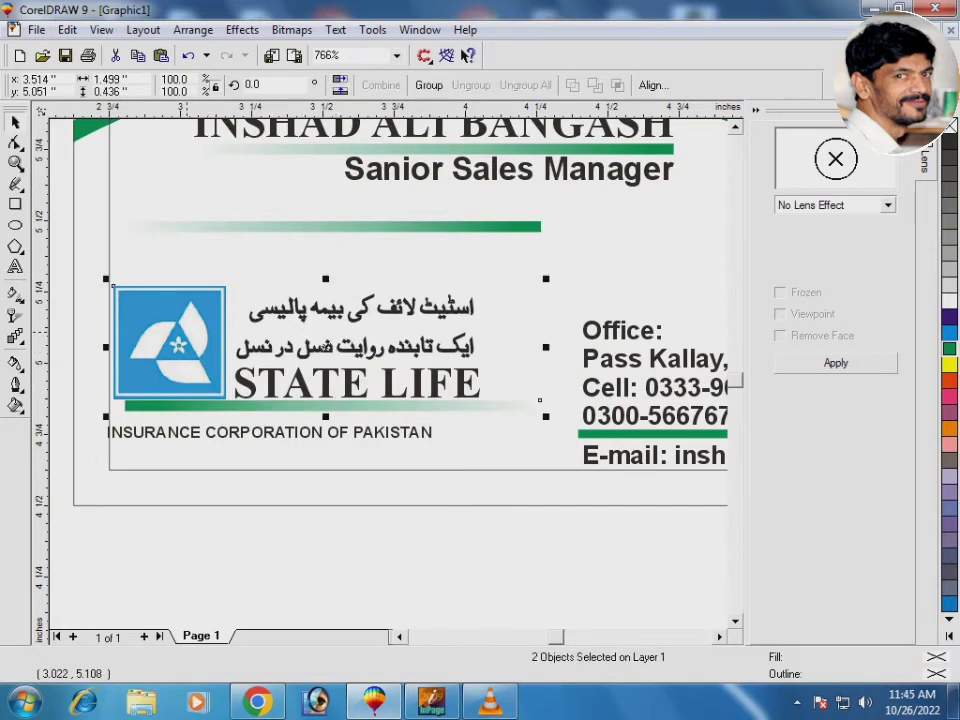
drag(539, 400, 528, 400)
key(Escape)
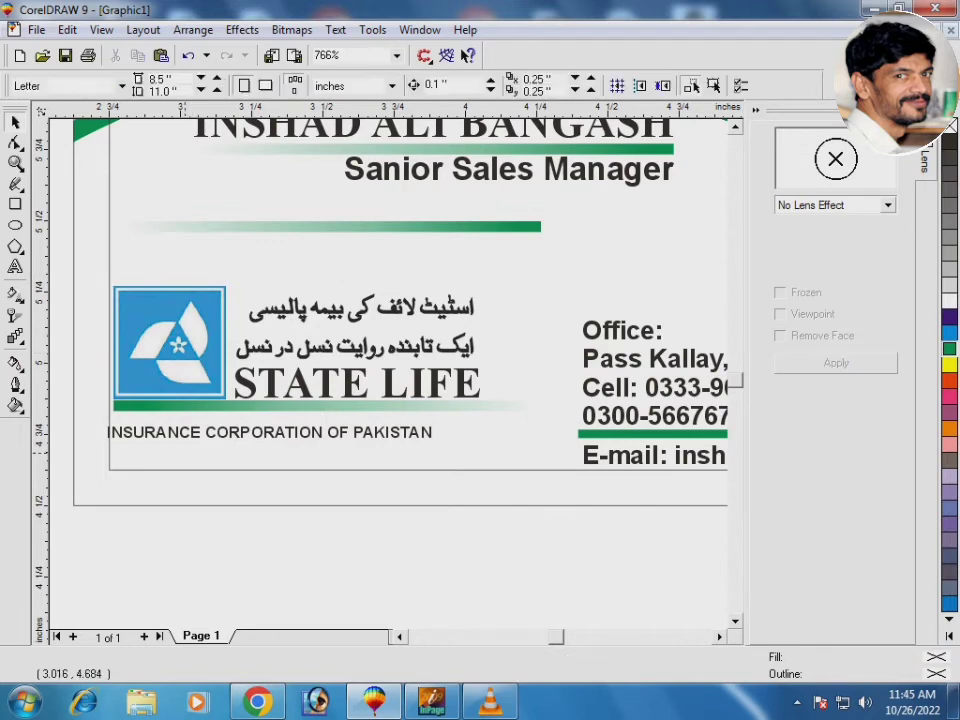
Enlarge the INSURANCE text to 5.0 pt and left-align it with the green bar
key(F2)
drag(64, 354, 311, 412)
click(261, 347)
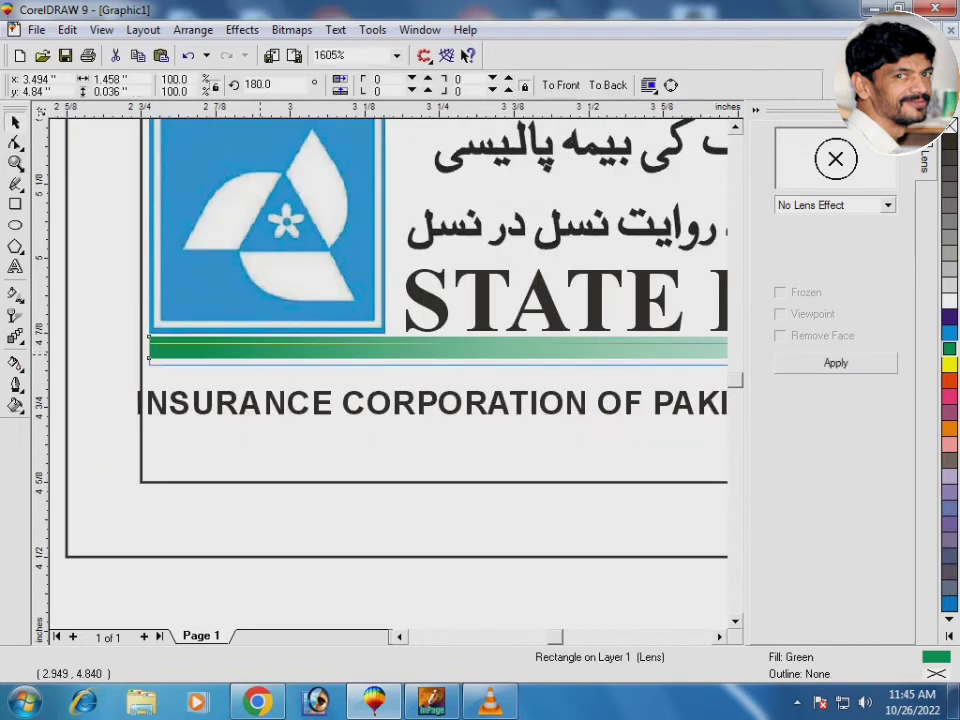
click(256, 391)
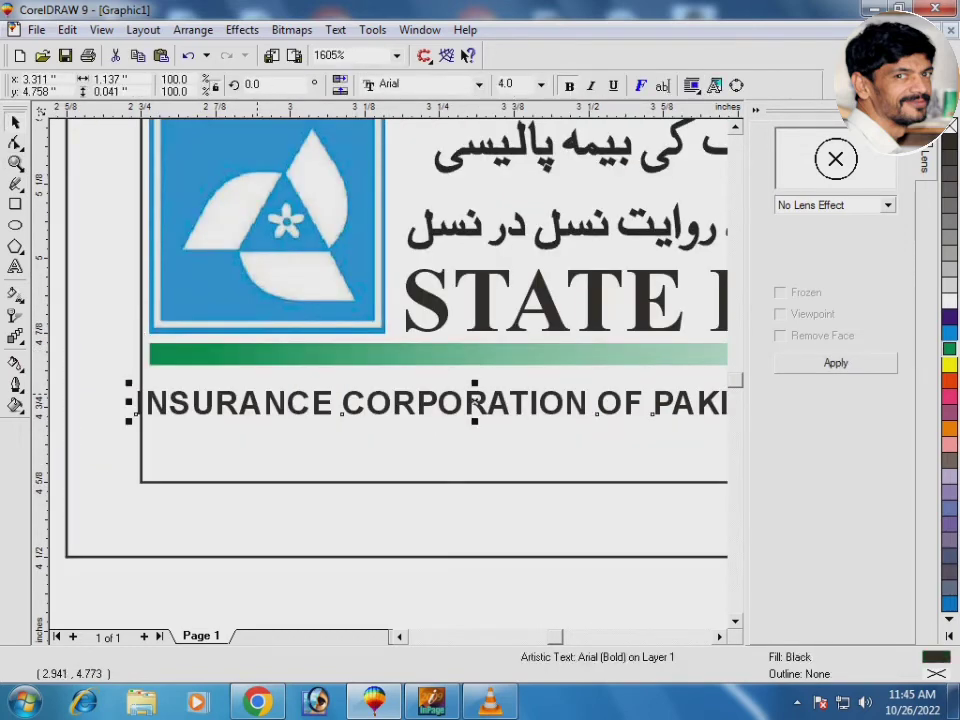
key(ctrl+KP_8)
scroll(560, 398, down, 1)
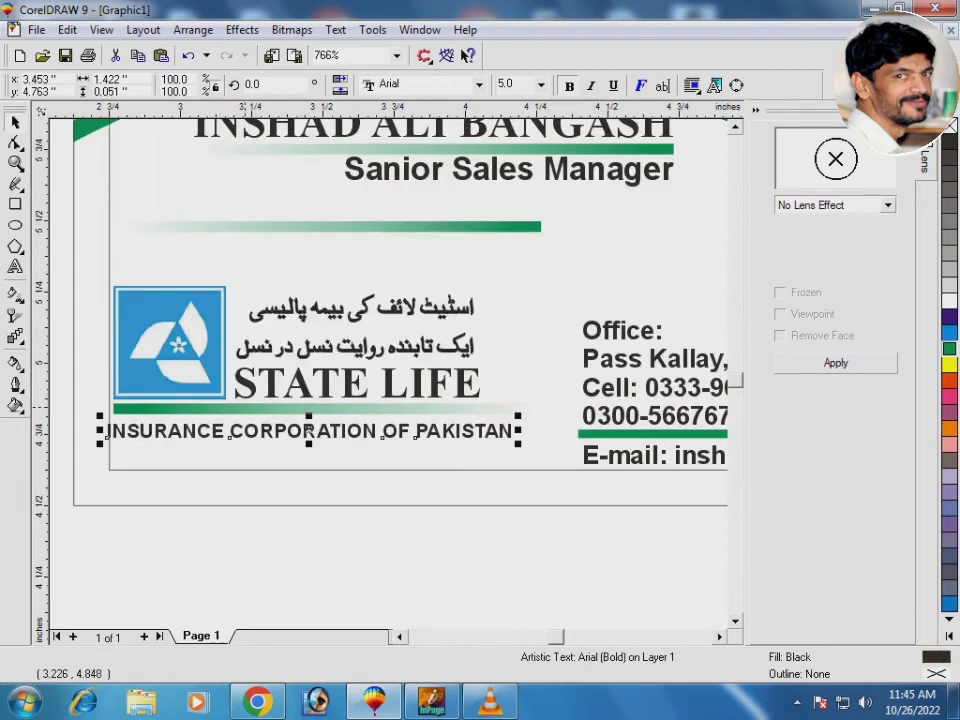
shift+click(314, 409)
key(l)
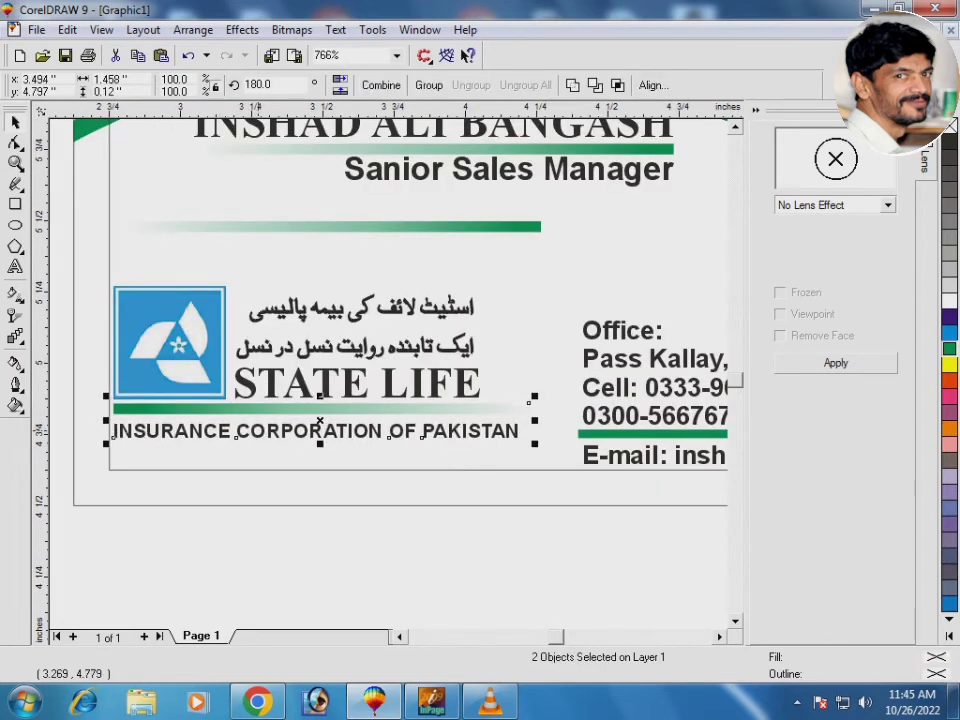
key(Escape)
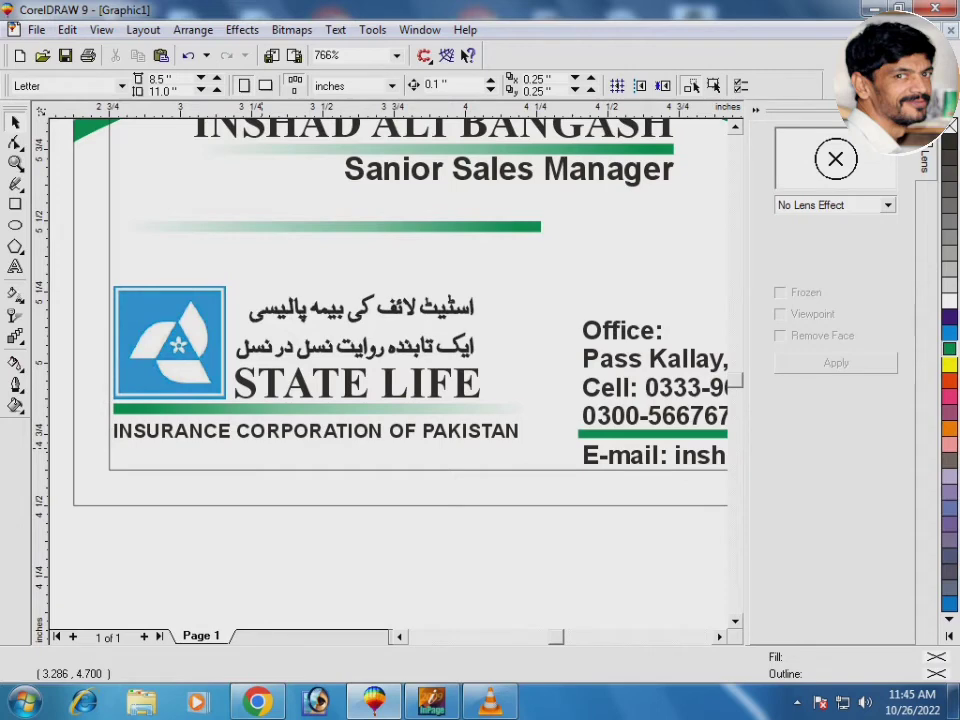
Drag the insurance line's right handle left to narrow it horizontally
key(F2)
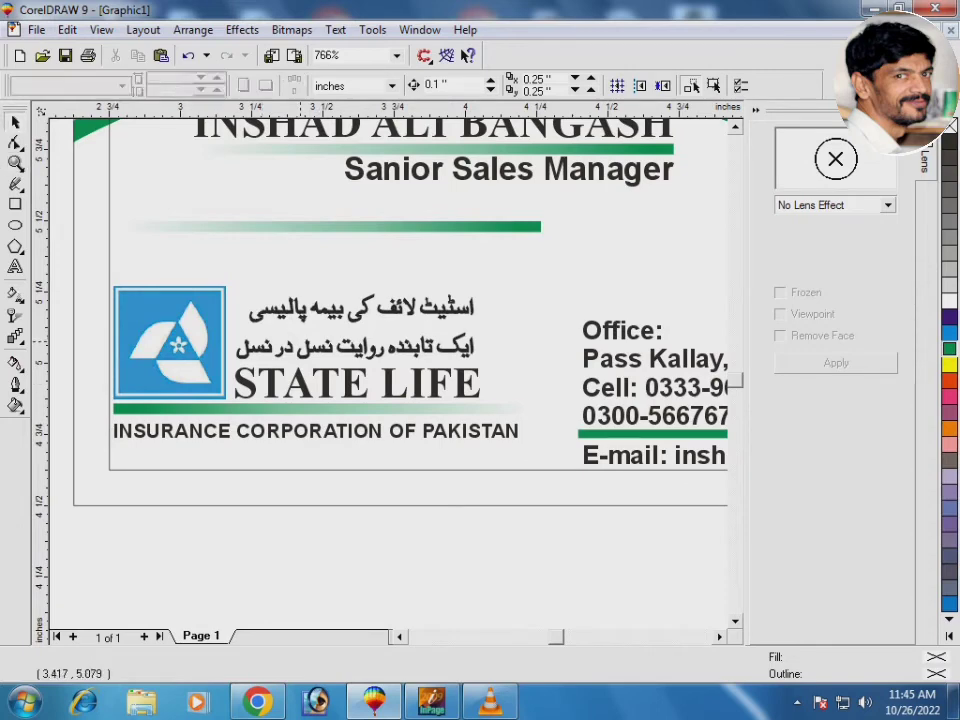
drag(299, 337, 606, 460)
click(82, 428)
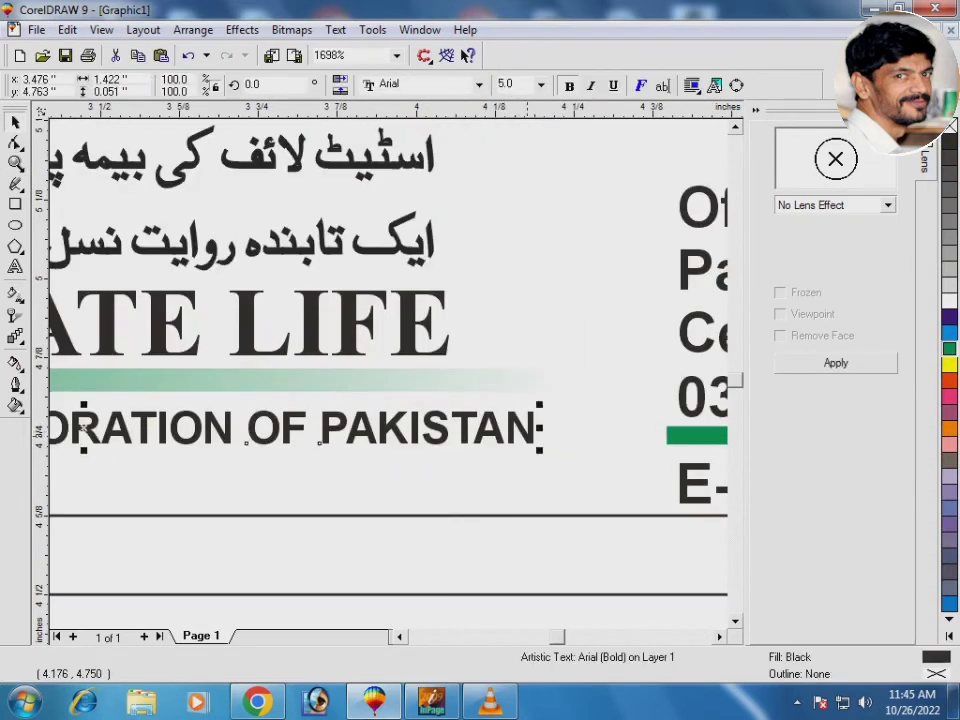
drag(540, 428, 456, 432)
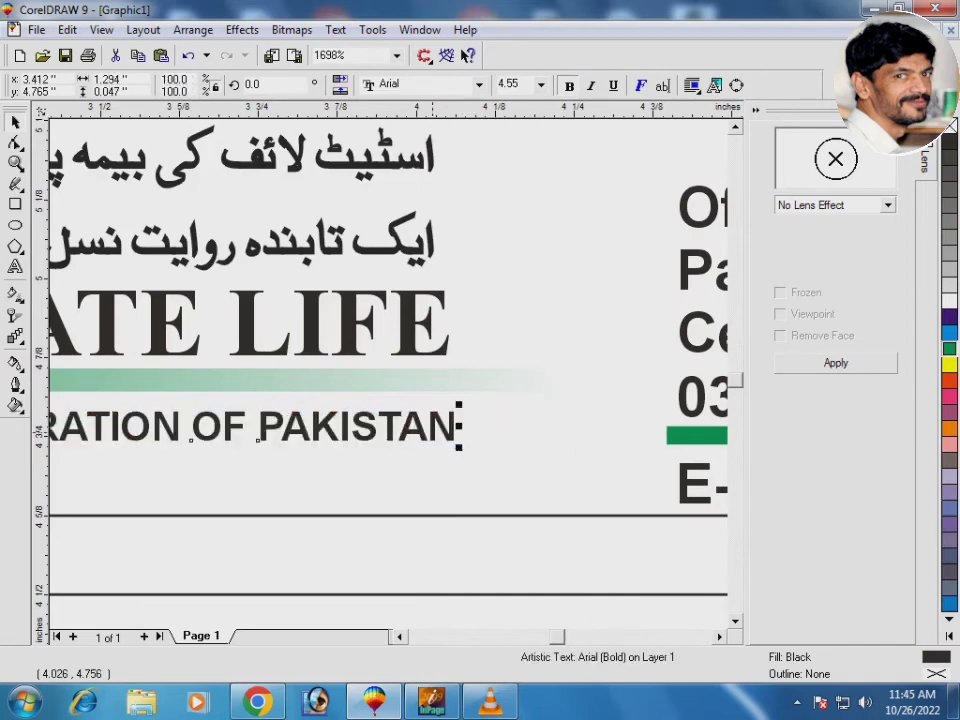
scroll(445, 432, down, 3)
Move the green bar below the insurance text and duplicate the insurance line beneath it
key(z)
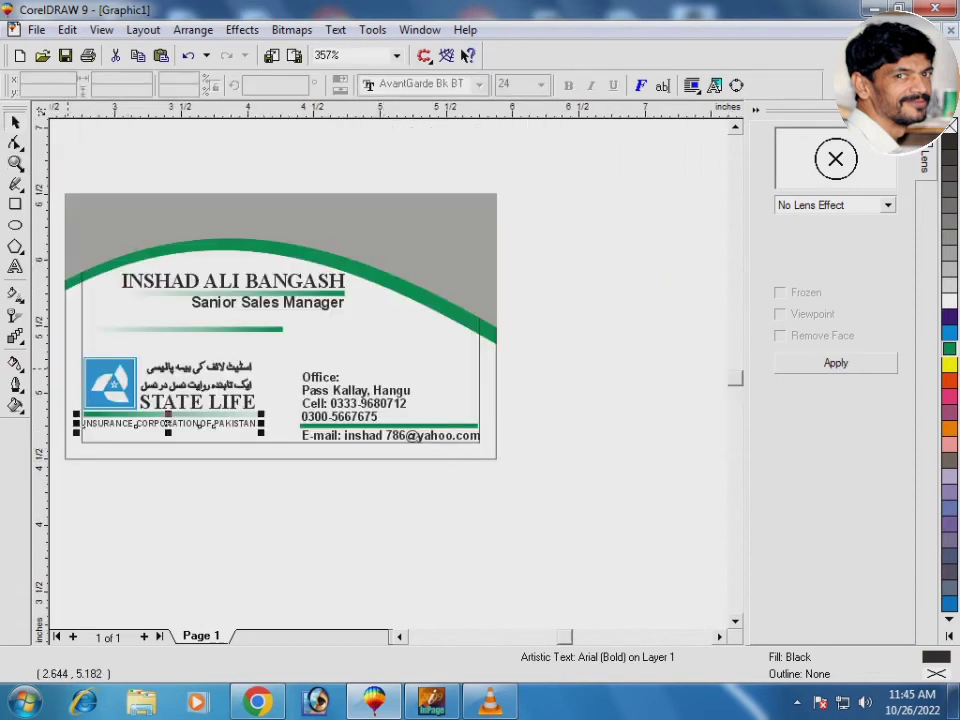
drag(75, 354, 291, 441)
mouse_move(317, 399)
mouse_down()
mouse_move(318, 453)
mouse_move(318, 405)
mouse_up()
right_click(320, 406)
drag(303, 454, 355, 460)
click(305, 452)
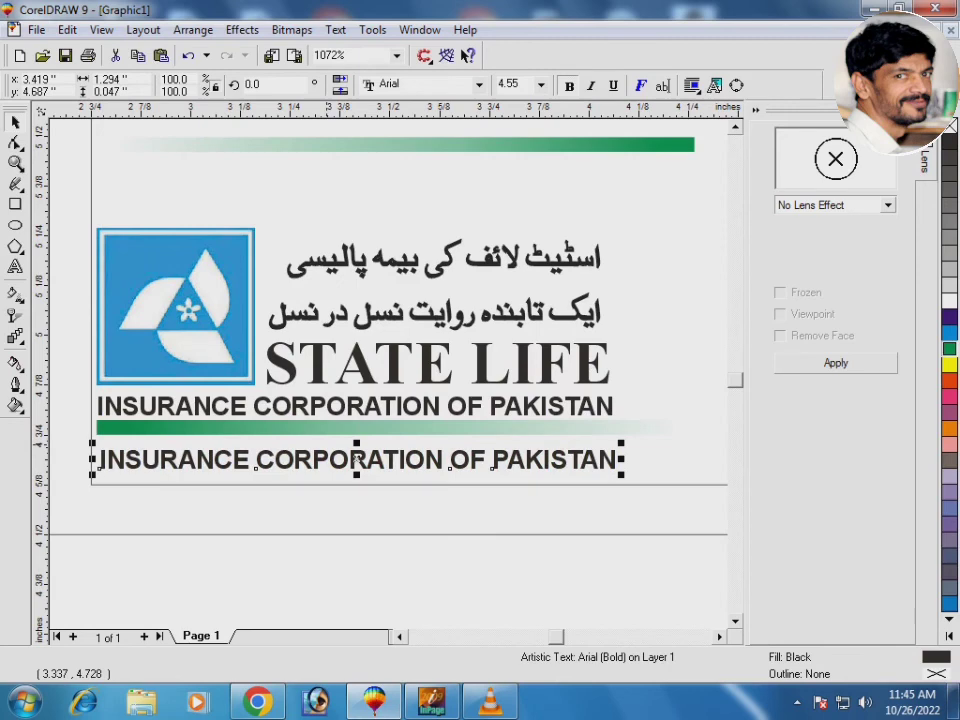
Retype the duplicate as 'Kohat zone' and change it to UPPERCASE
key(F8)
key(BackSpace)
key(BackSpace)
key(BackSpace)
key(BackSpace)
key(BackSpace)
key(BackSpace)
key(BackSpace)
key(BackSpace)
key(BackSpace)
key(BackSpace)
key(BackSpace)
key(BackSpace)
key(BackSpace)
key(BackSpace)
key(BackSpace)
key(BackSpace)
key(BackSpace)
key(BackSpace)
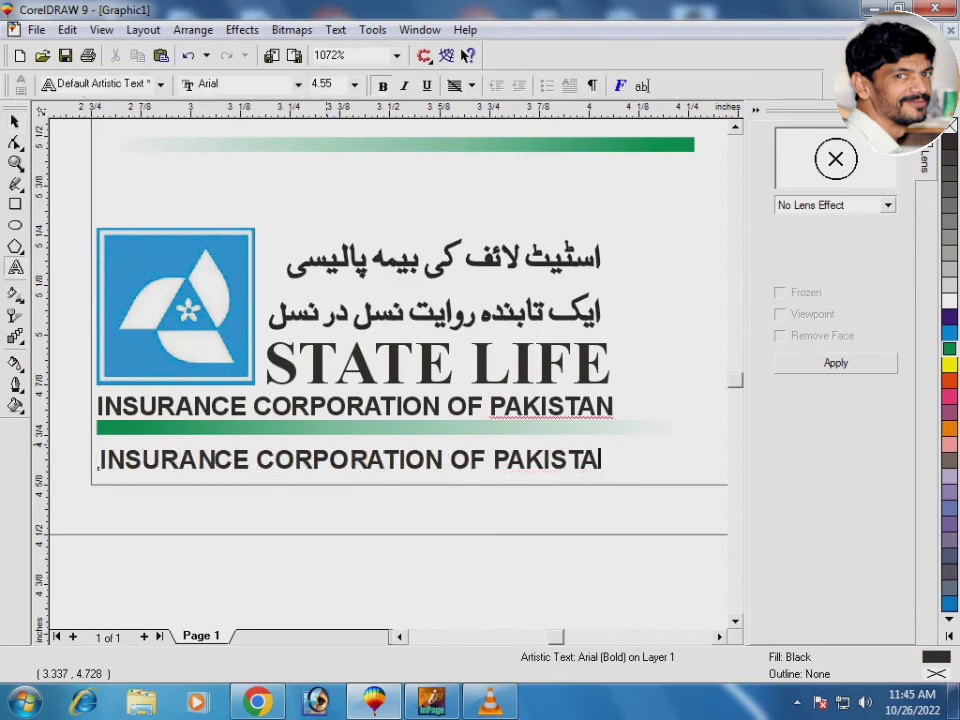
key(BackSpace)
key(BackSpace)
key(BackSpace)
key(BackSpace)
key(BackSpace)
key(BackSpace)
key(BackSpace)
key(BackSpace)
key(BackSpace)
key(BackSpace)
key(BackSpace)
key(BackSpace)
key(BackSpace)
key(BackSpace)
key(BackSpace)
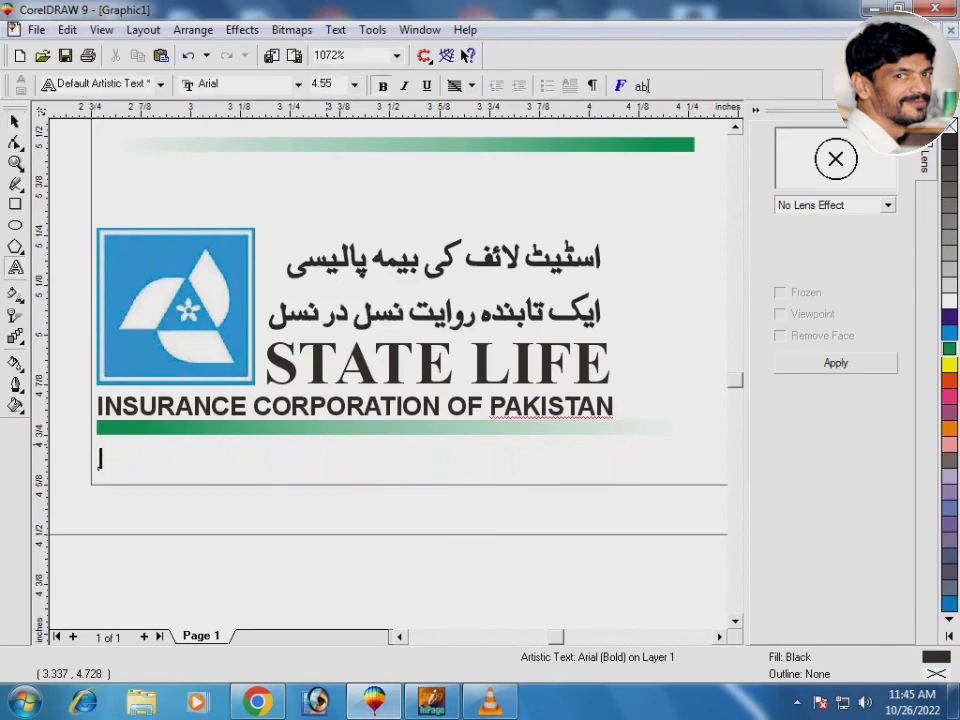
text(Kohat )
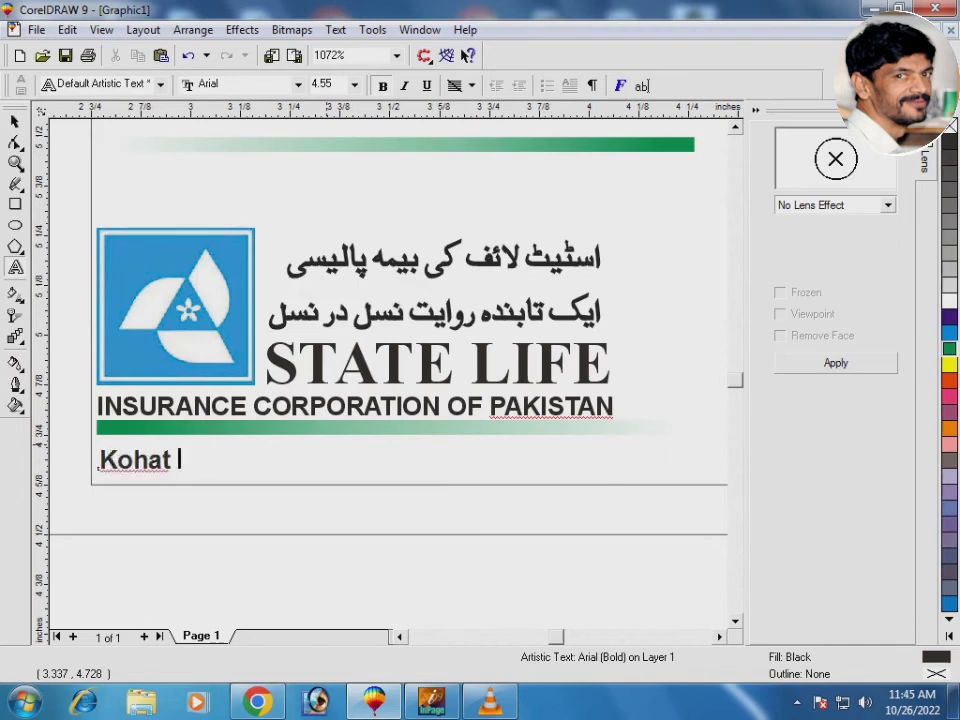
text(zon)
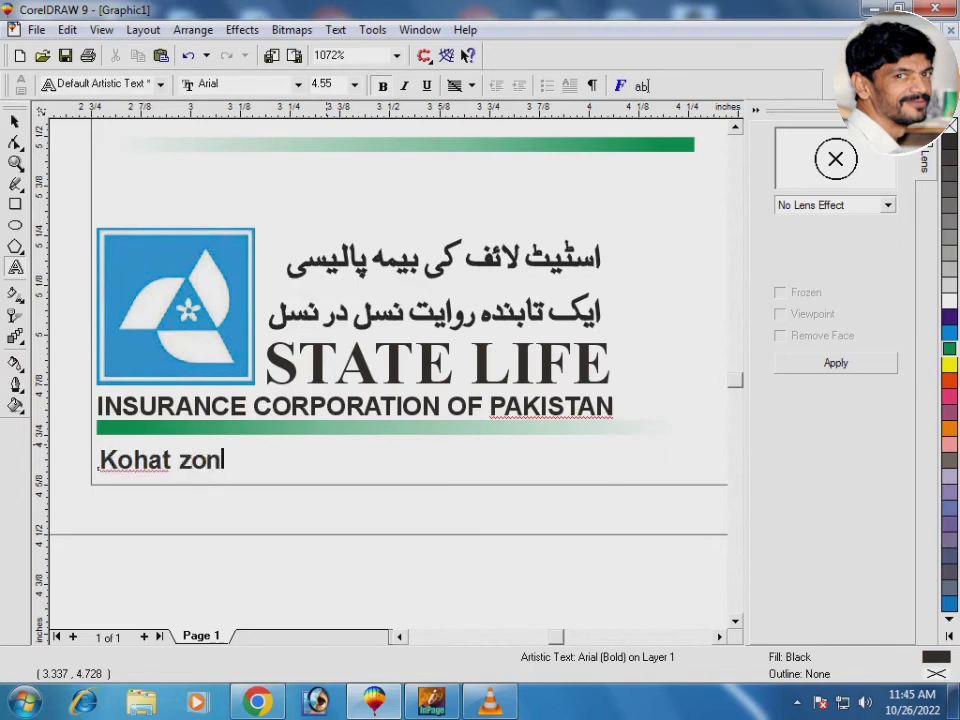
text(e)
key(ctrl+space)
click(336, 29)
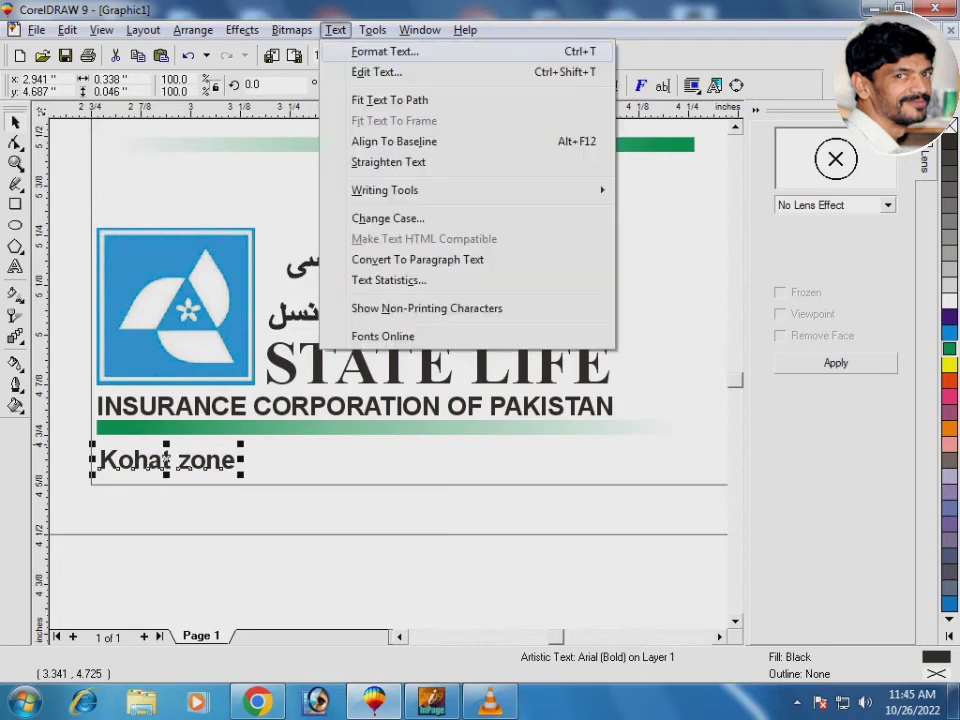
click(388, 216)
click(405, 404)
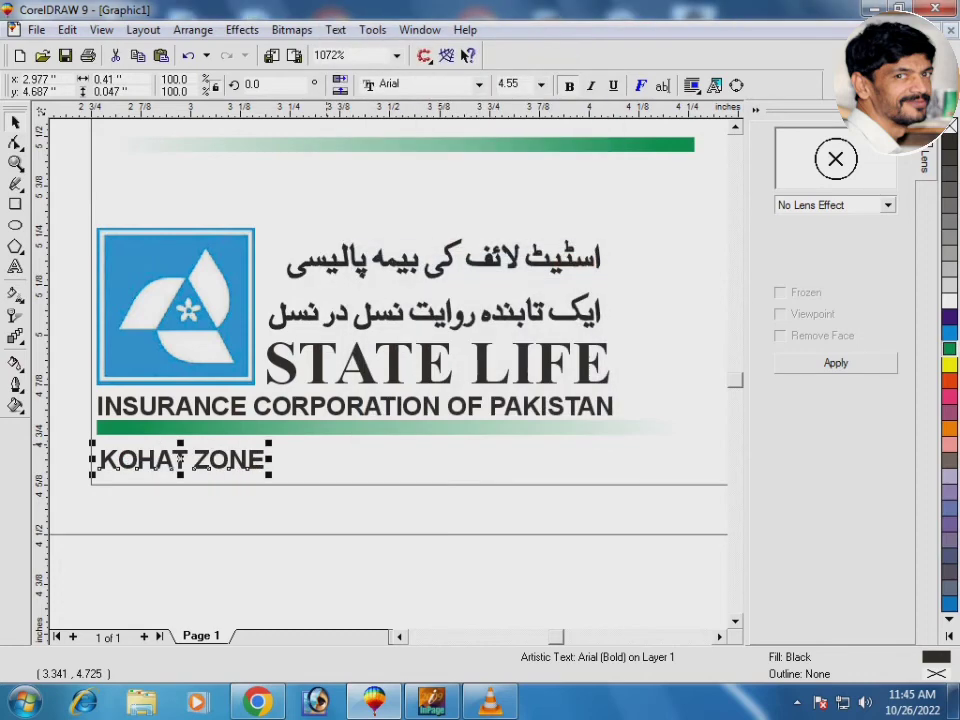
Fine-tune KOHAT ZONE's font size and centre it under the green bar
key(ctrl+KP_8)
key(ctrl+KP_8)
key(ctrl+KP_8)
key(ctrl+KP_2)
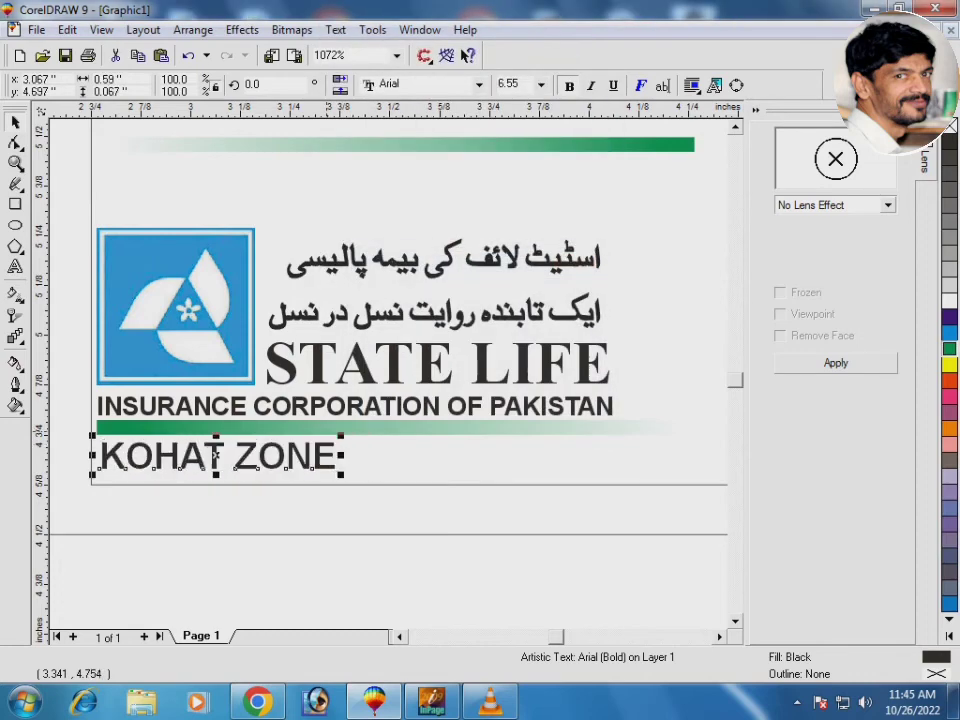
shift+click(326, 431)
key(c)
click(510, 521)
key(F3)
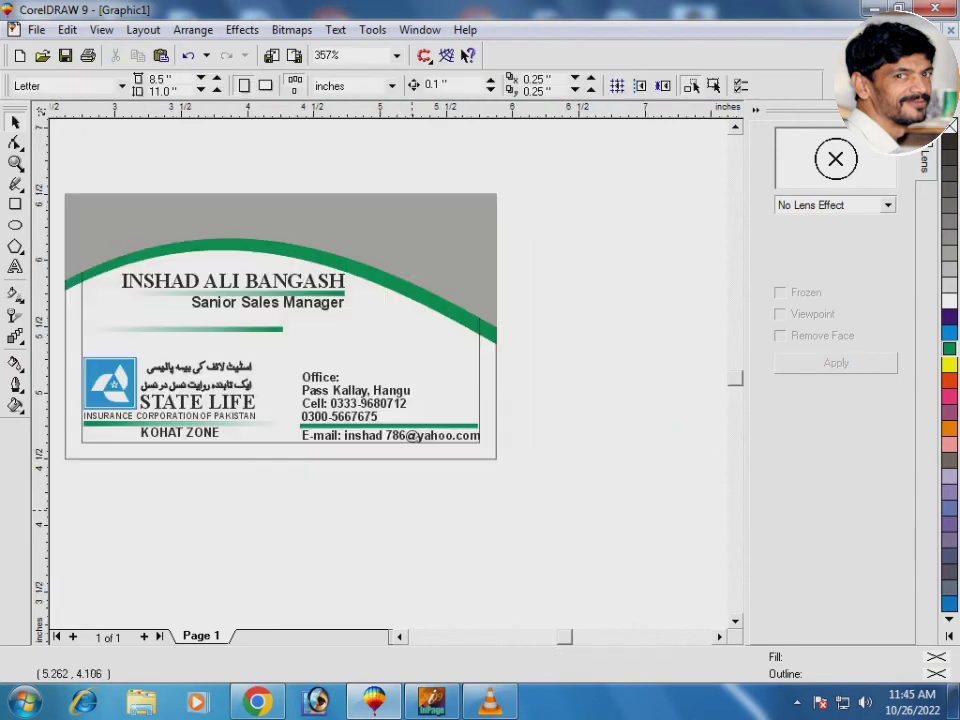
key(F3)
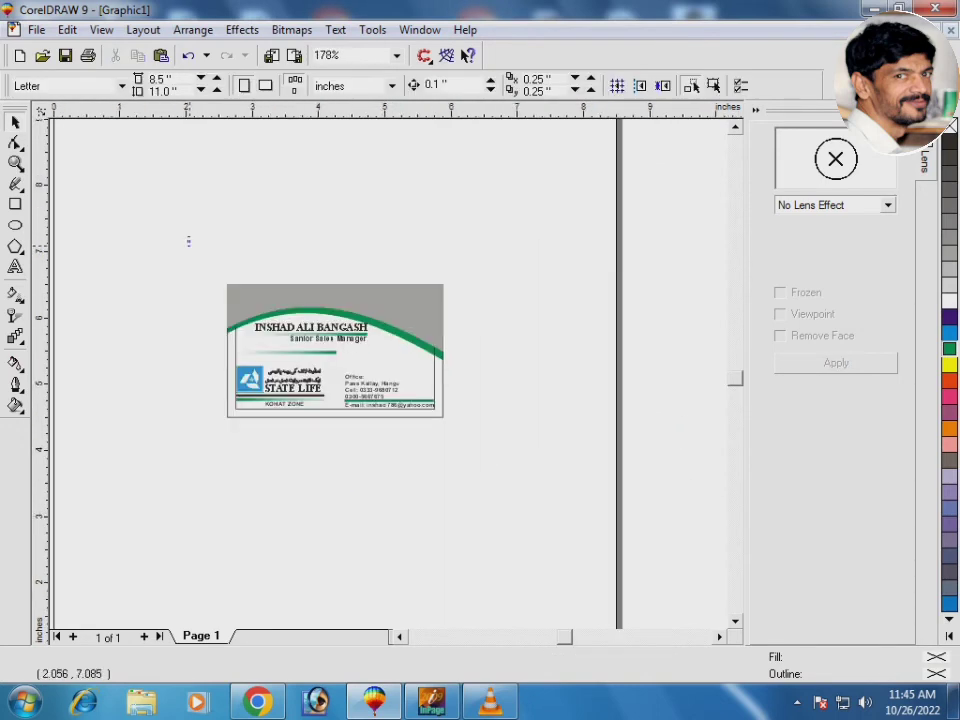
Marquee-select the whole card and check the inner border rectangle
drag(189, 242, 585, 497)
key(F4)
click(682, 410)
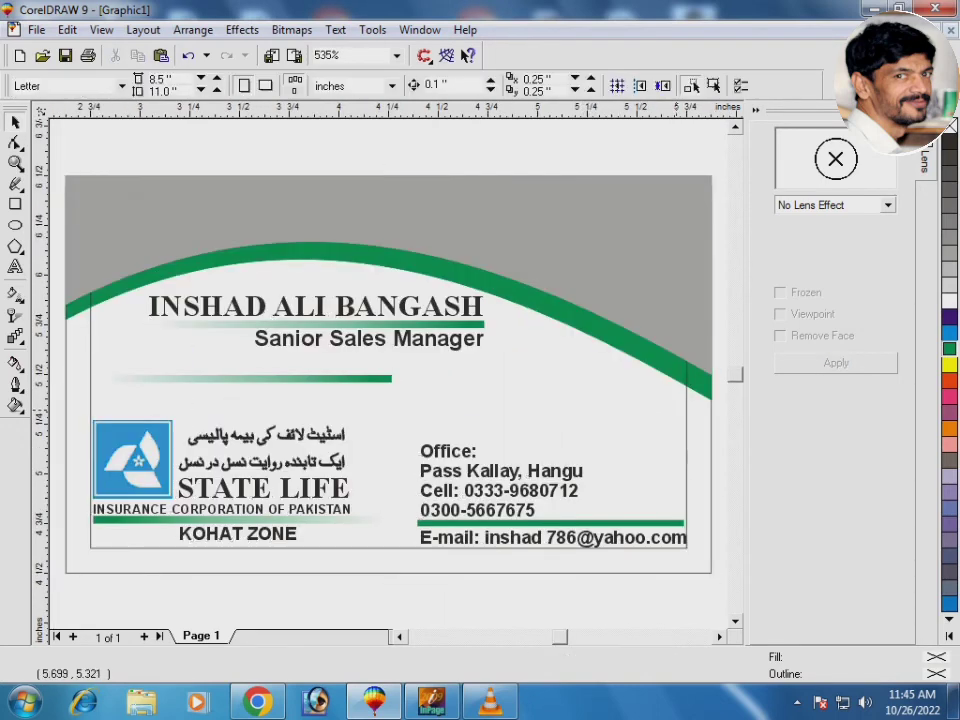
click(692, 407)
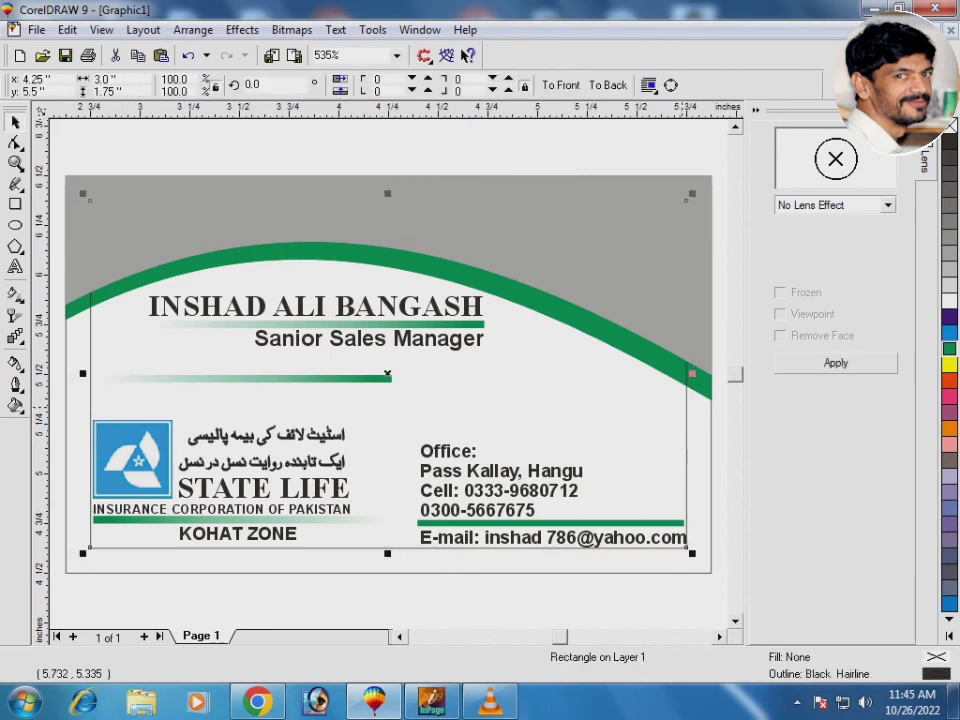
key(Escape)
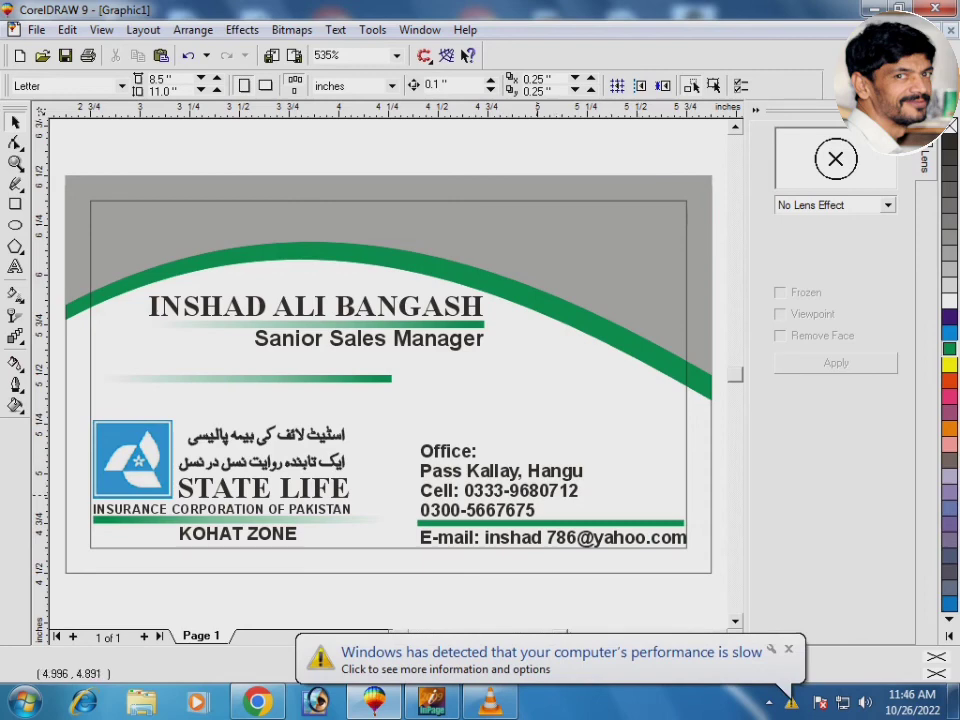
key(F3)
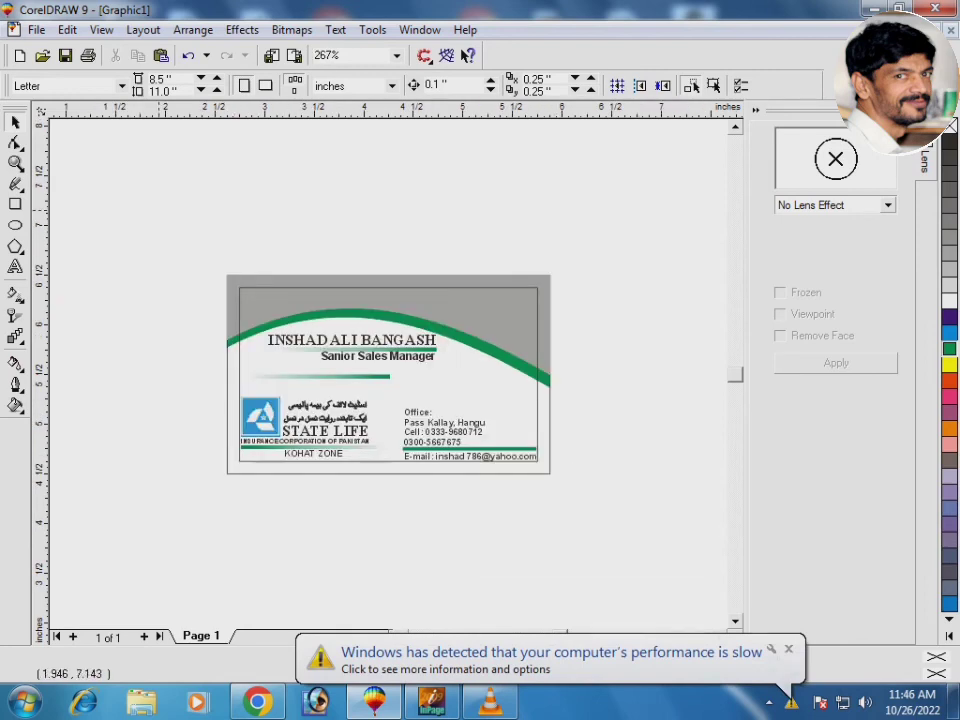
Select all 17 card objects, preview them full screen, then bring up Save Drawing
drag(161, 219, 660, 519)
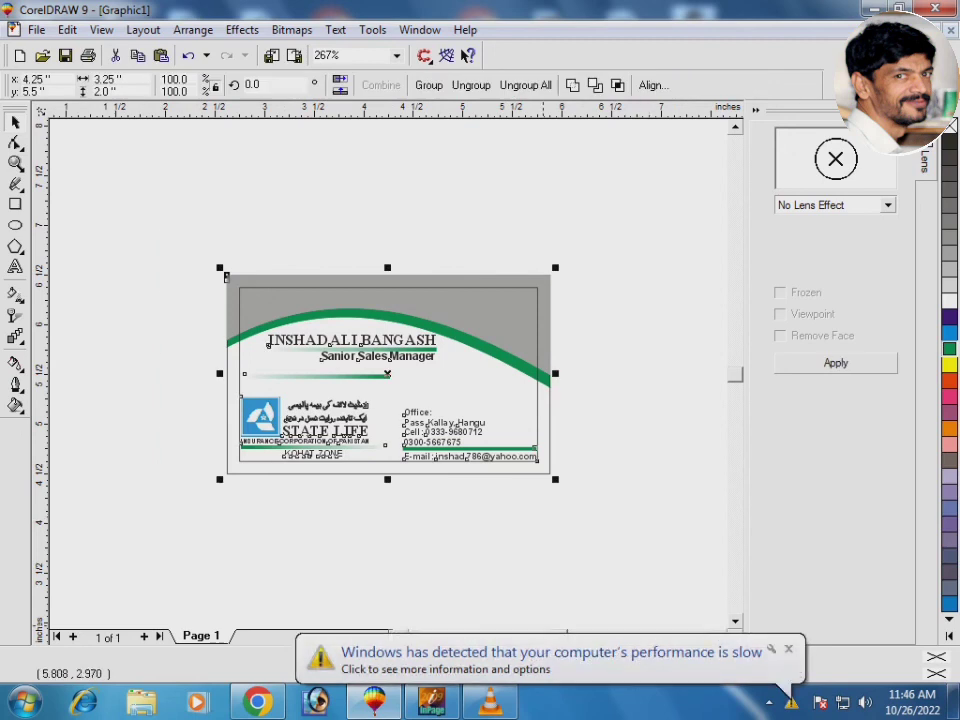
key(shift+F2)
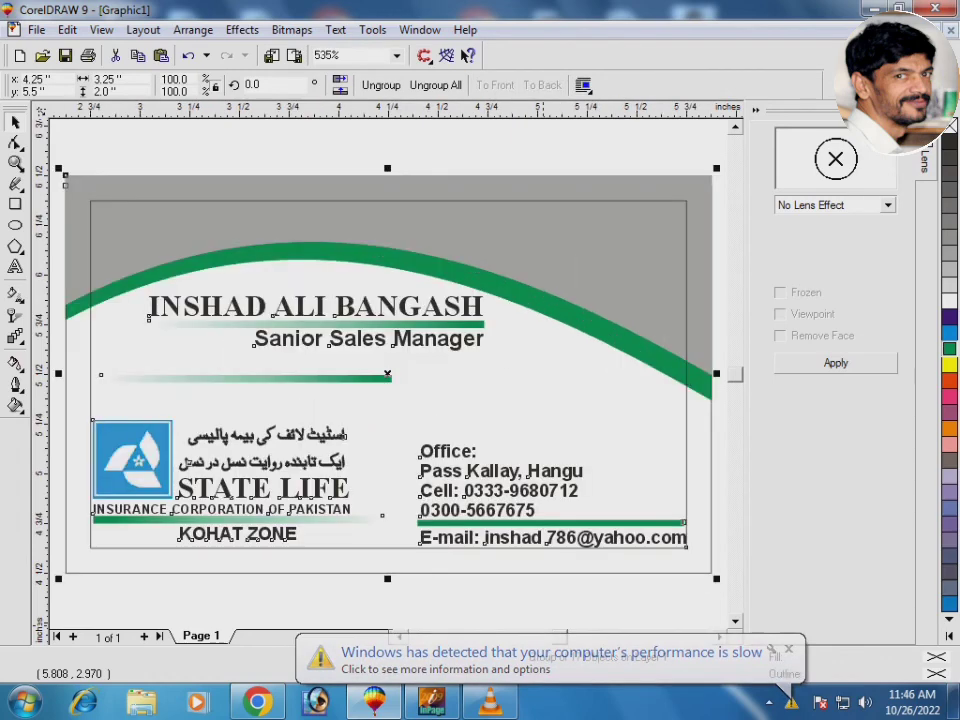
key(F9)
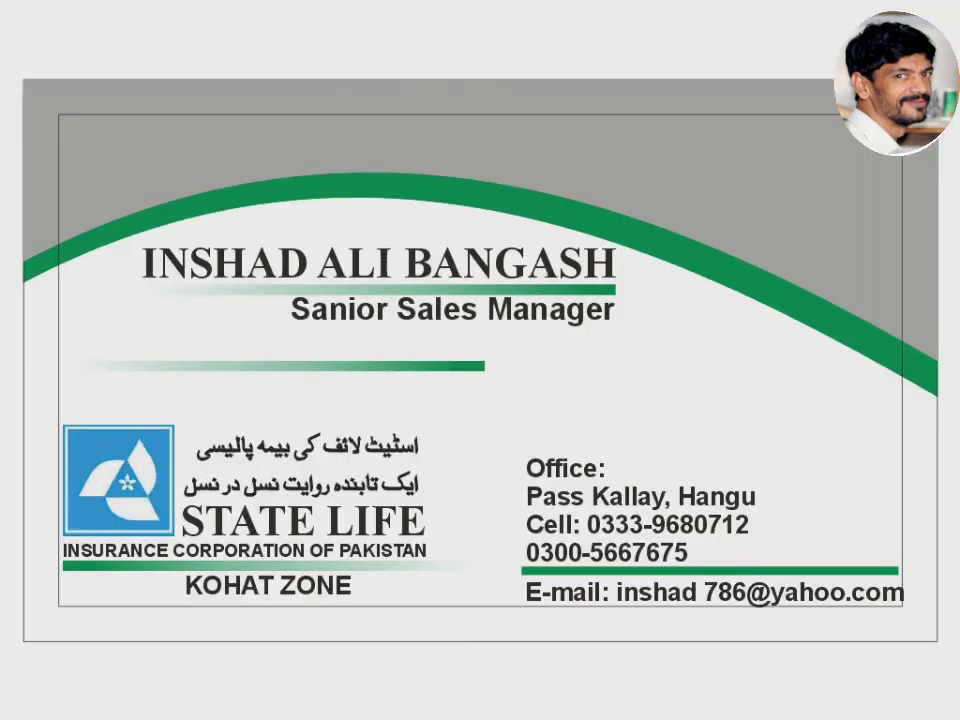
key(Escape)
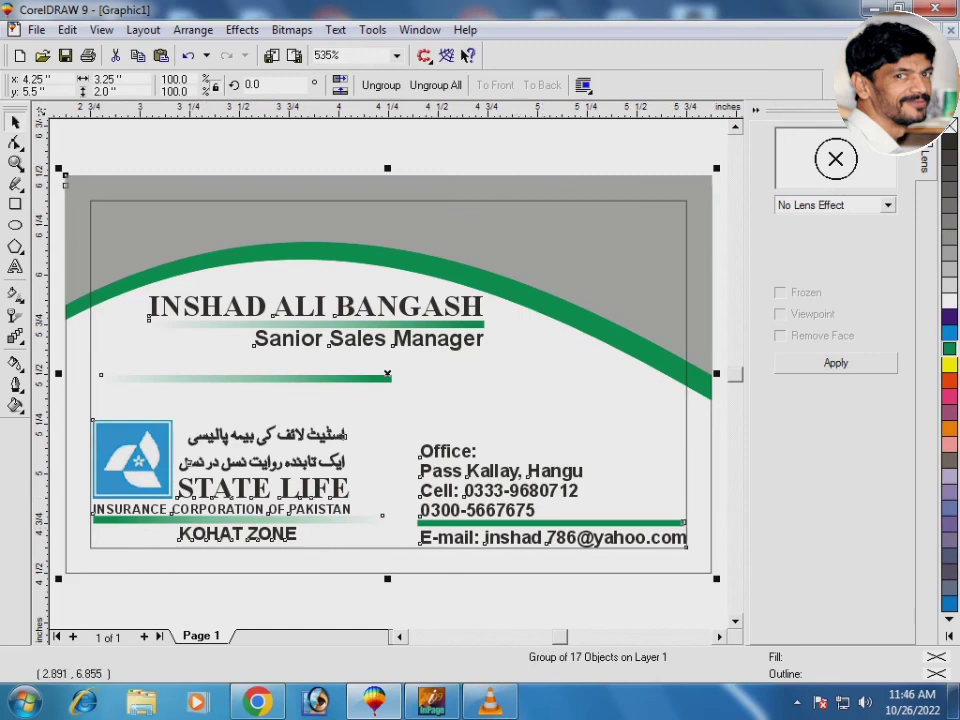
key(ctrl+s)
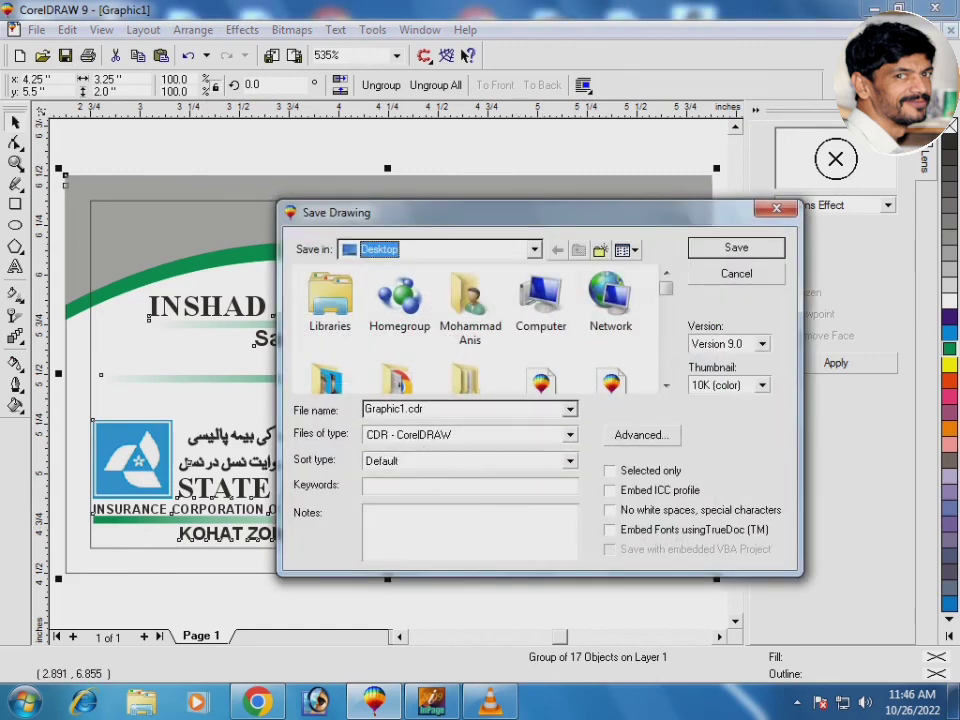
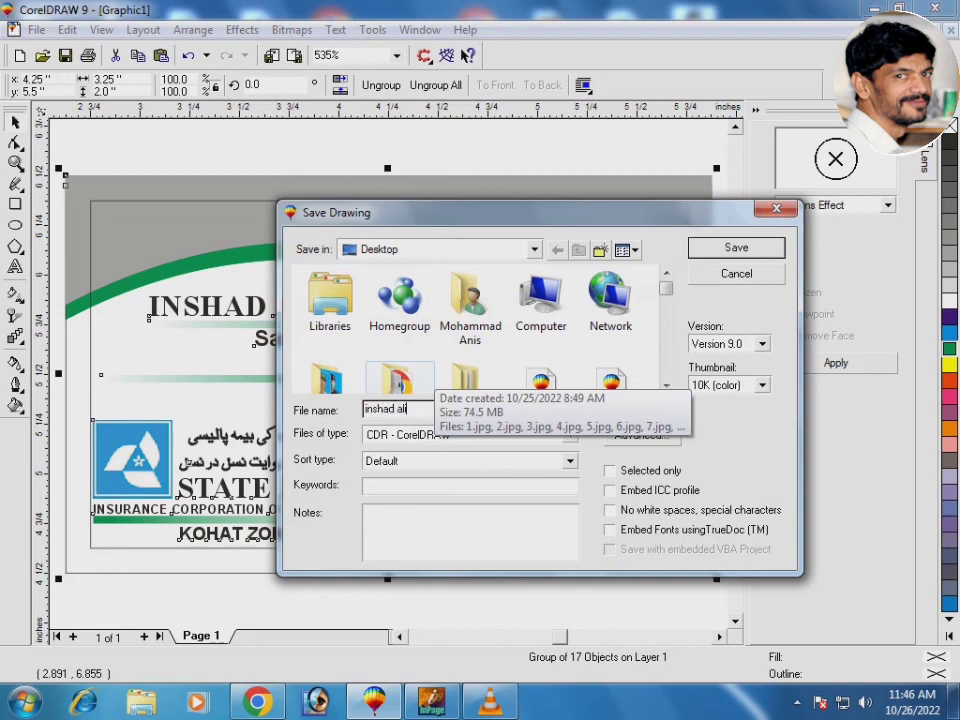
Save the drawing to the Desktop under the cardholder's name
key(Return)
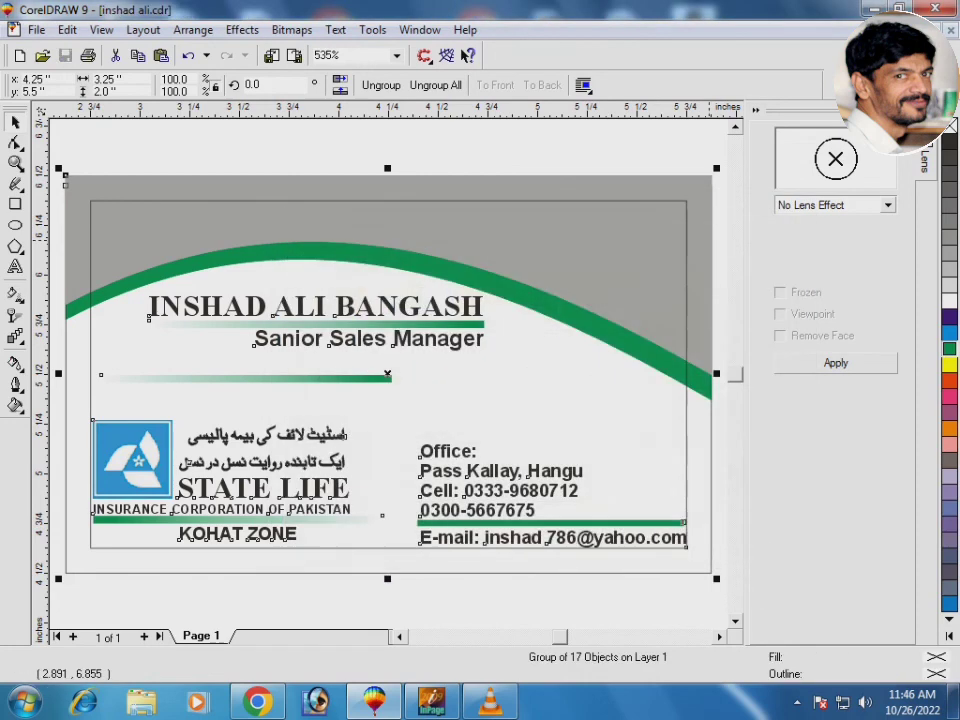
Export only the selected card as a JPG, accepting the bitmap and JPEG settings
key(ctrl+e)
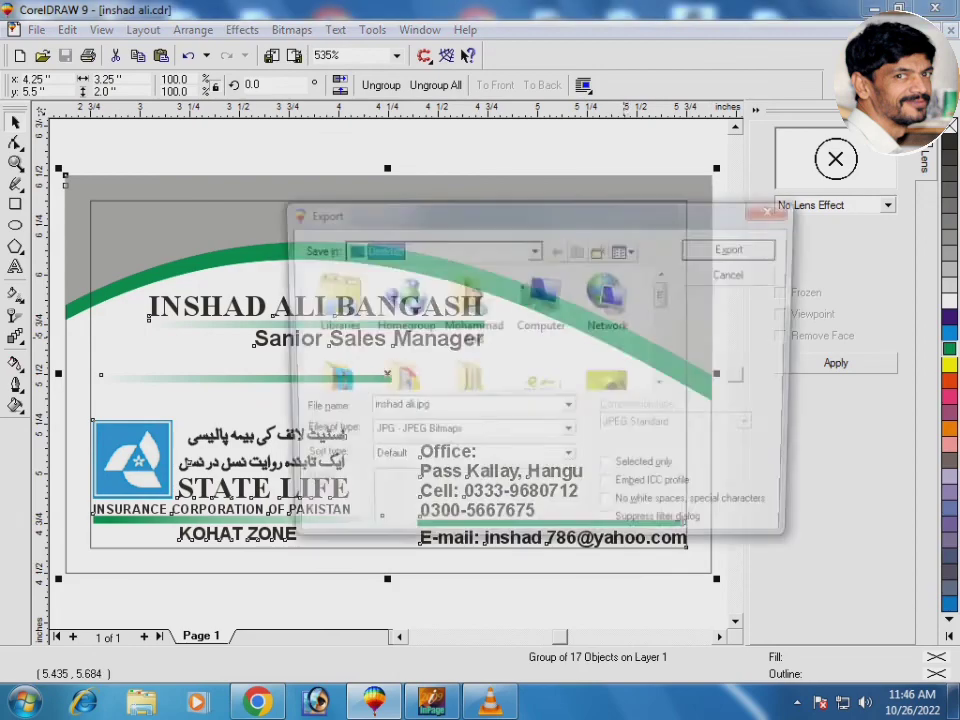
click(611, 471)
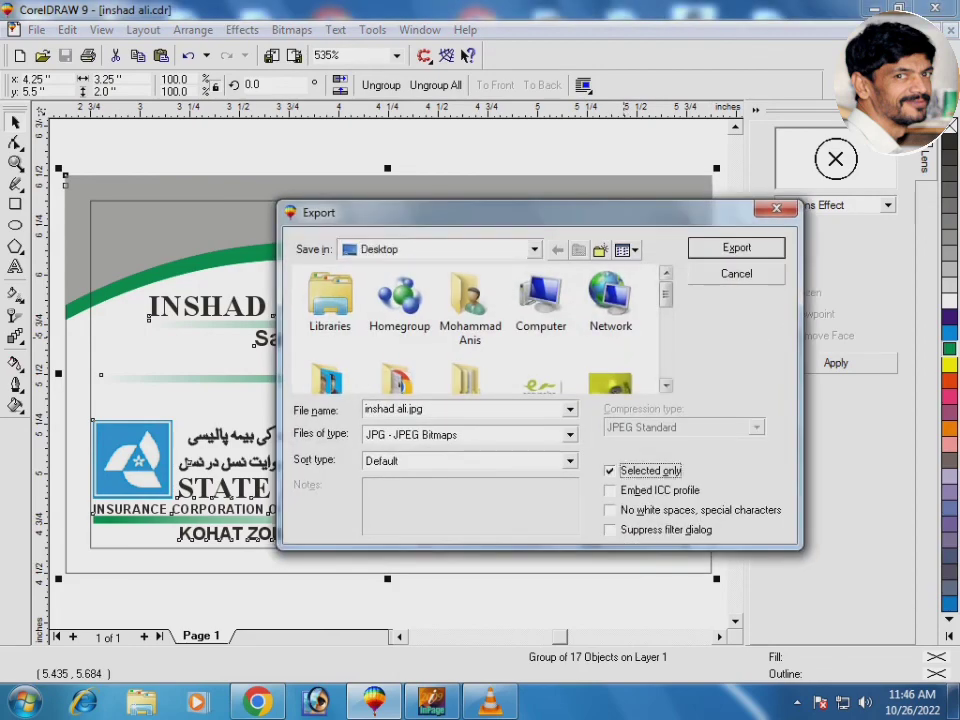
click(736, 248)
key(Return)
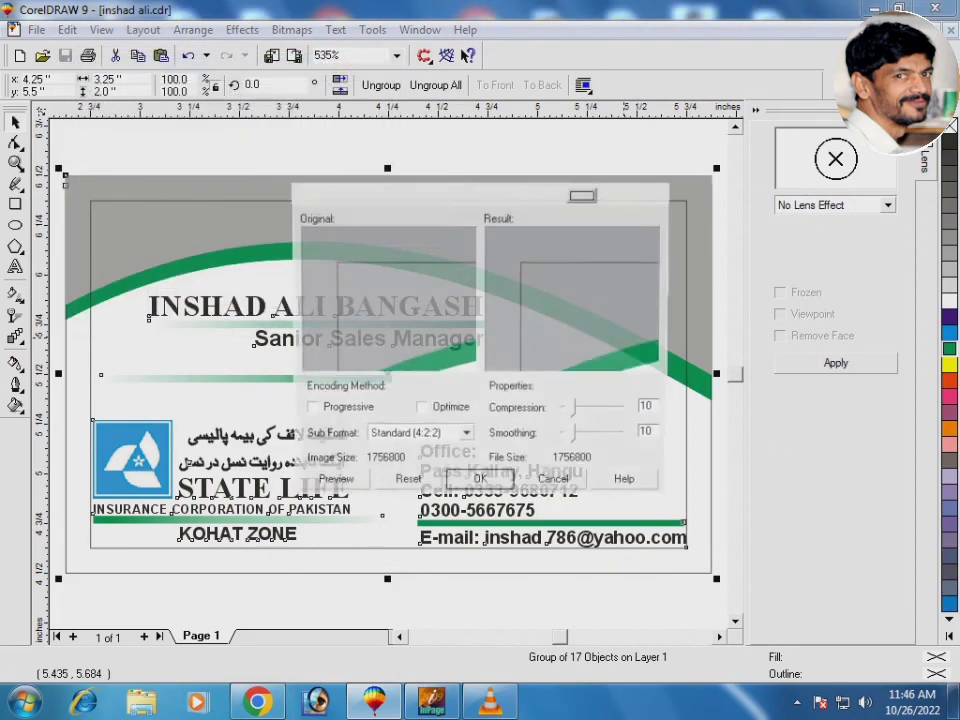
key(Return)
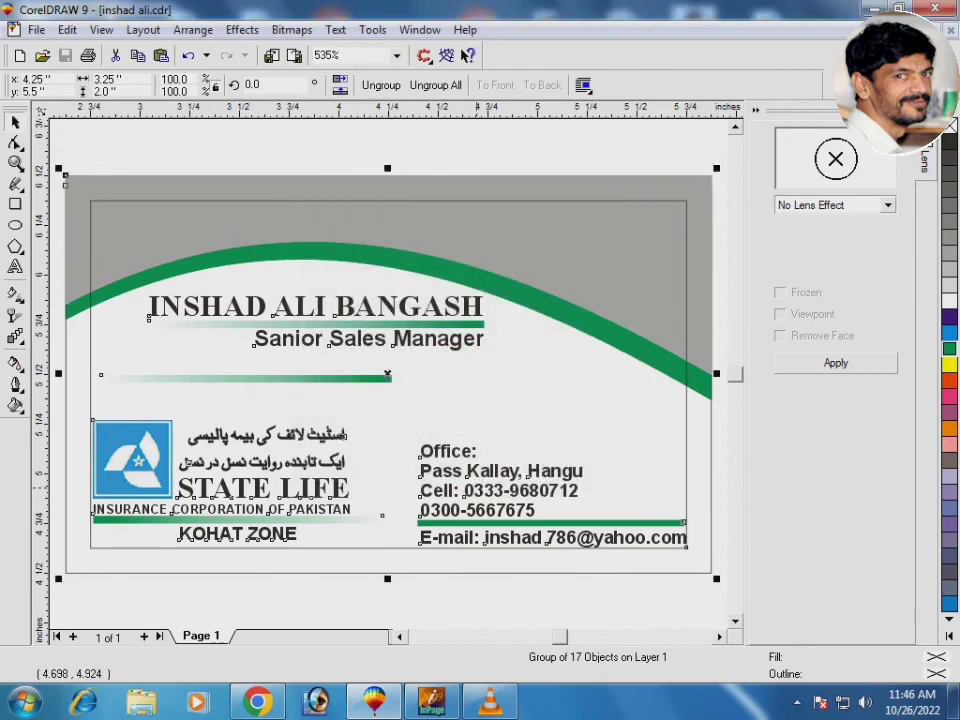
key(Escape)
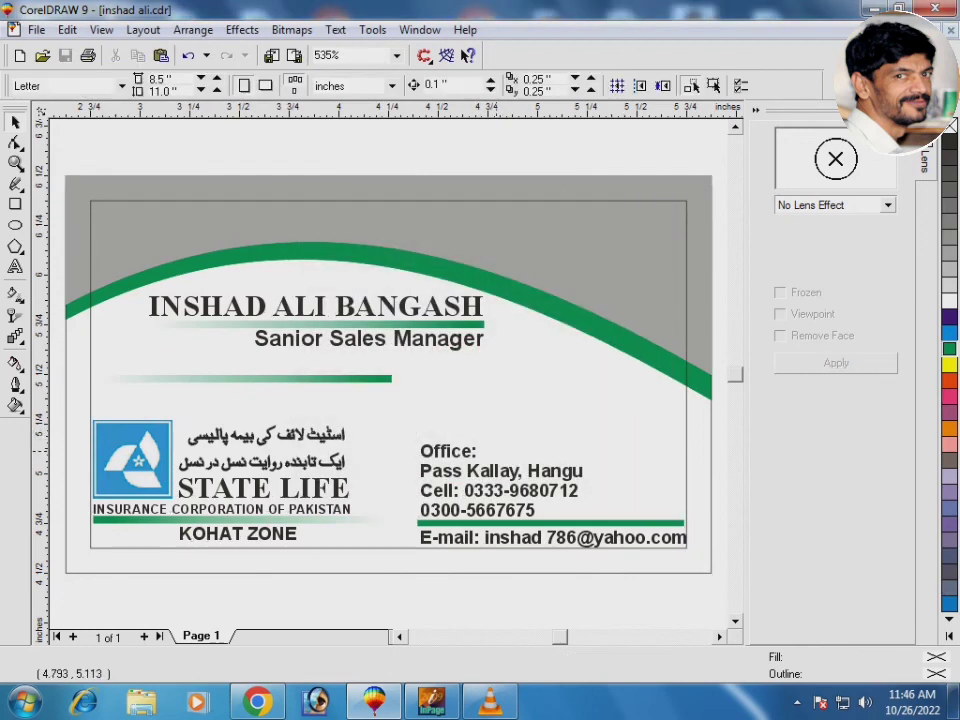